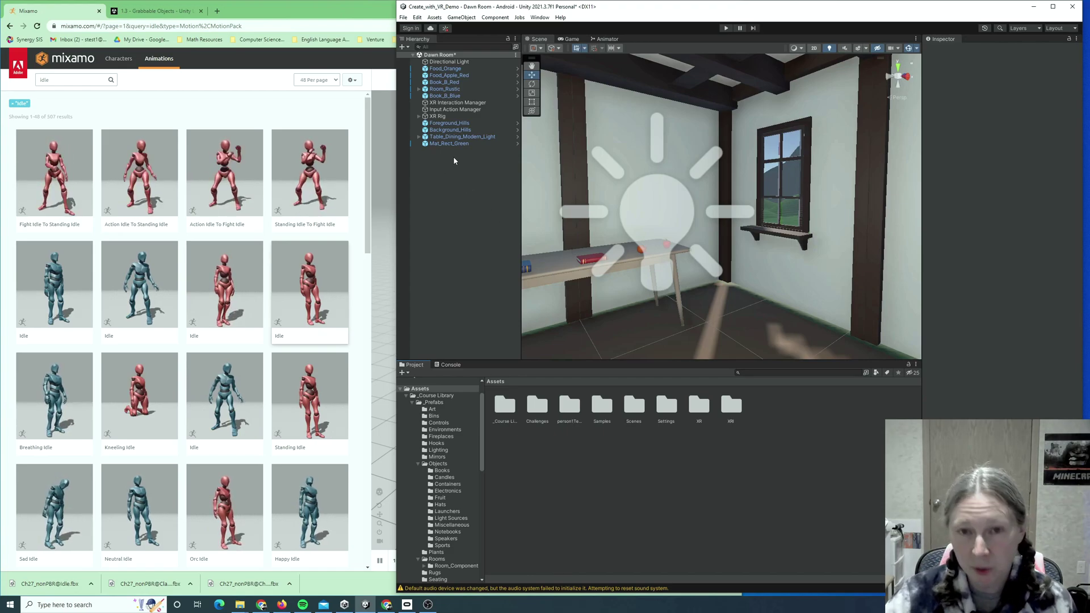
Maximize the Mixamo Chrome window over Unity to show Martha's Idle preview and download options.
double_click(268, 13)
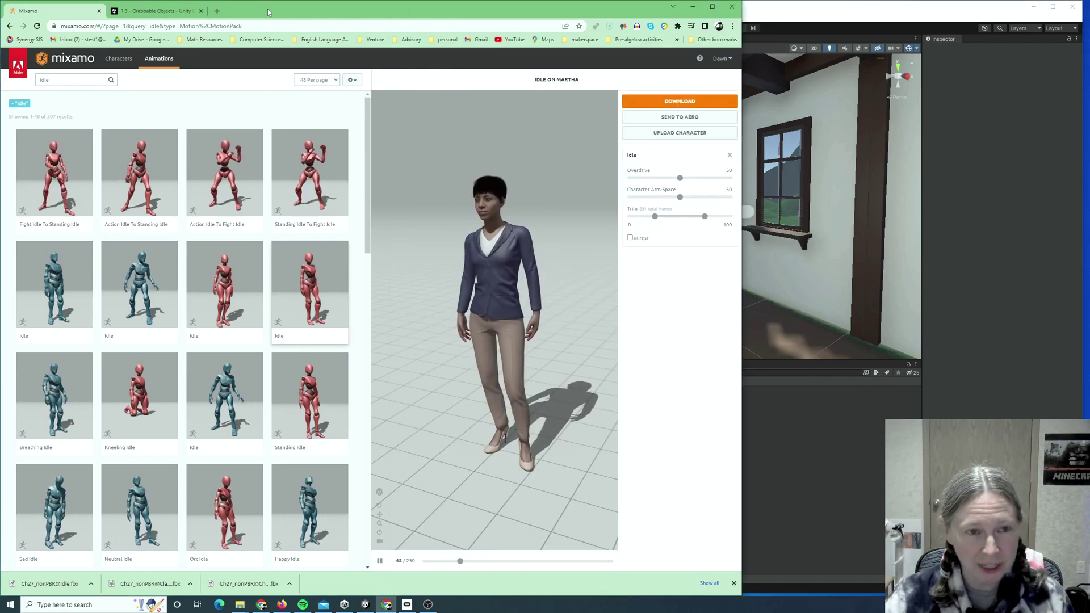
click(159, 26)
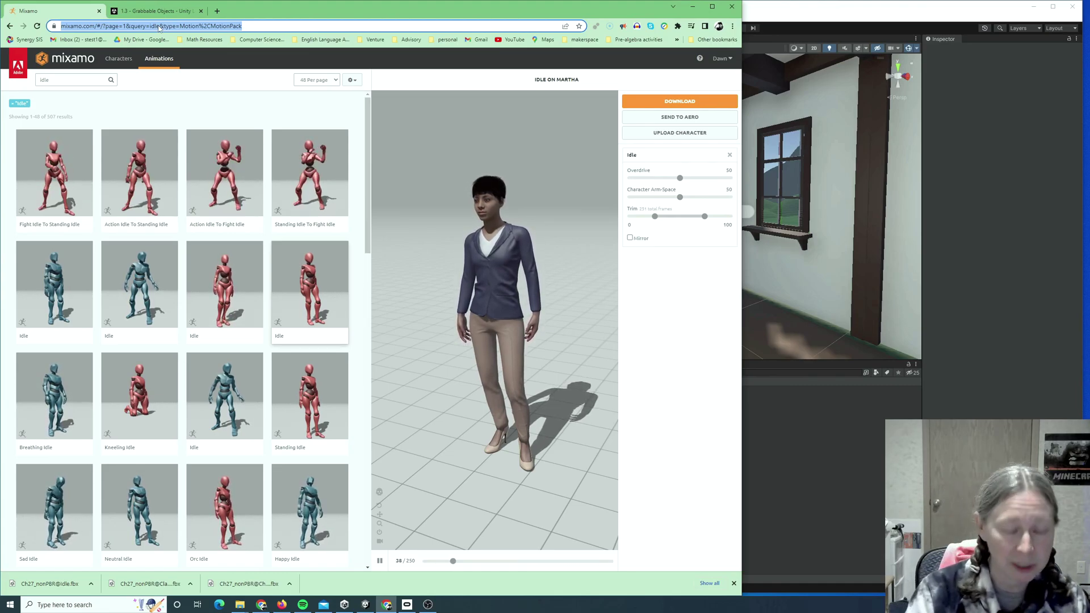
text(www.mixa)
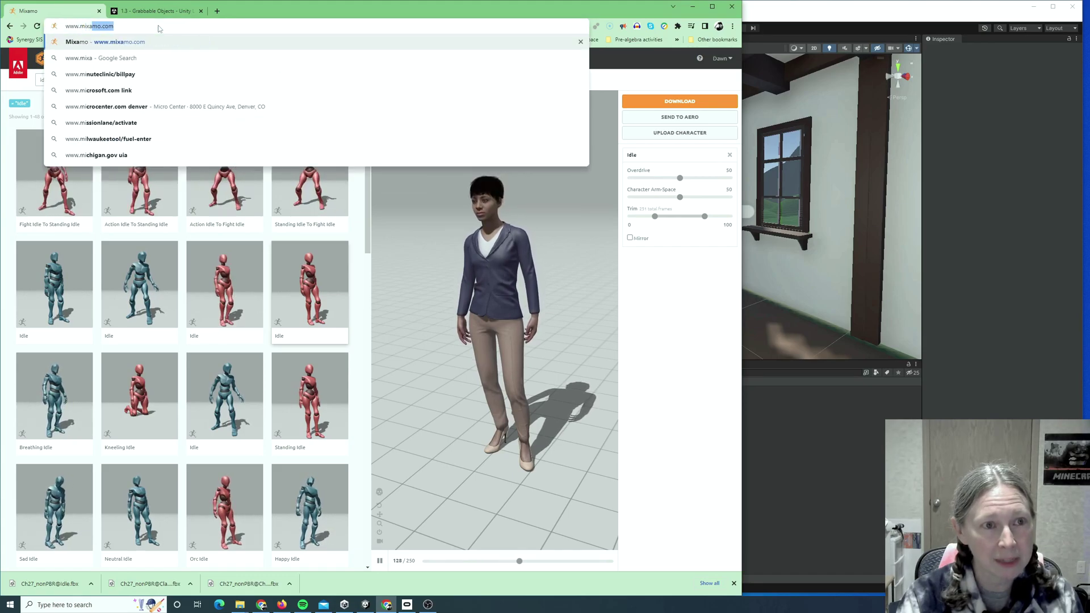
key(Return)
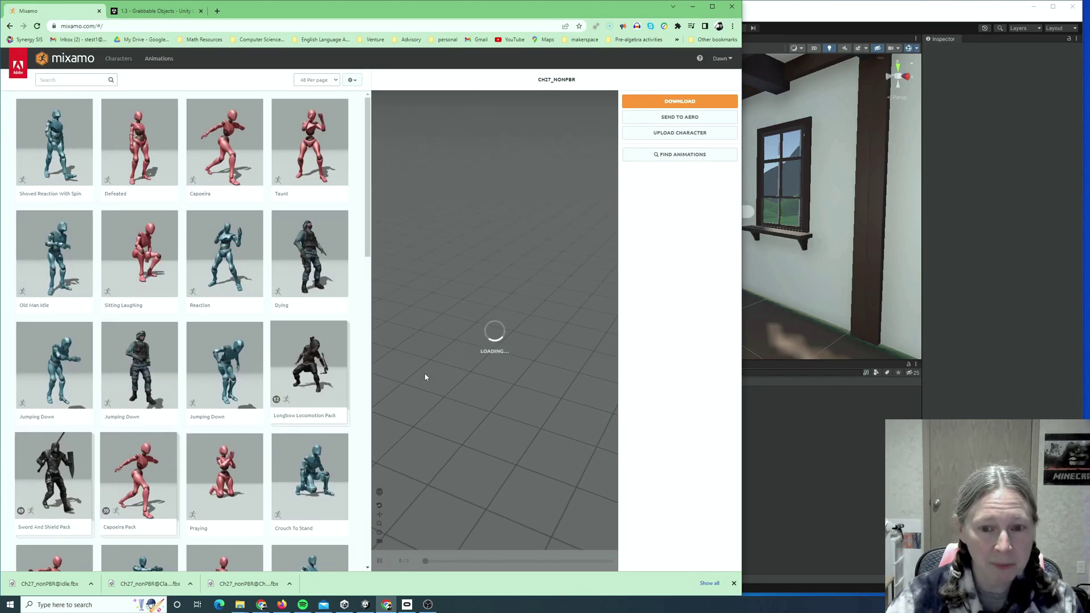
drag(743, 257, 879, 256)
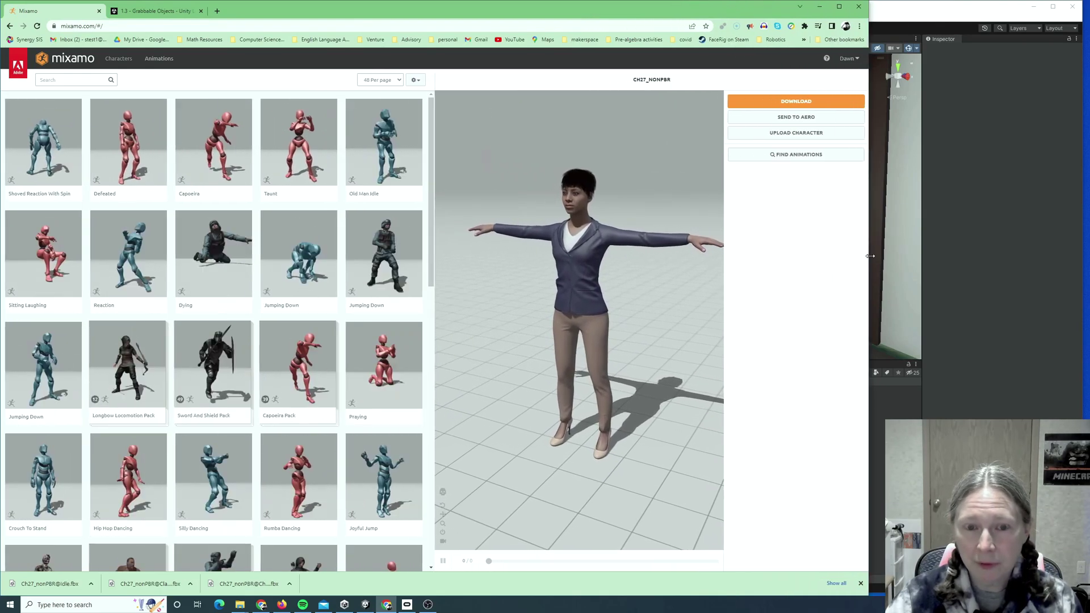
click(110, 59)
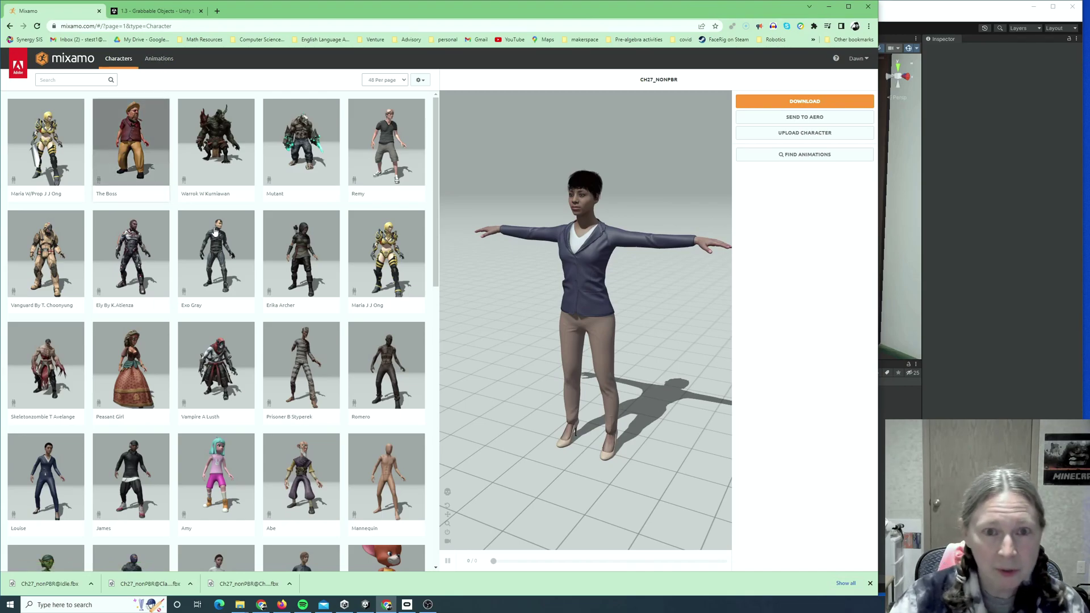
Pick Louise from the character grid and confirm USE THIS CHARACTER.
scroll(226, 416, down, 2)
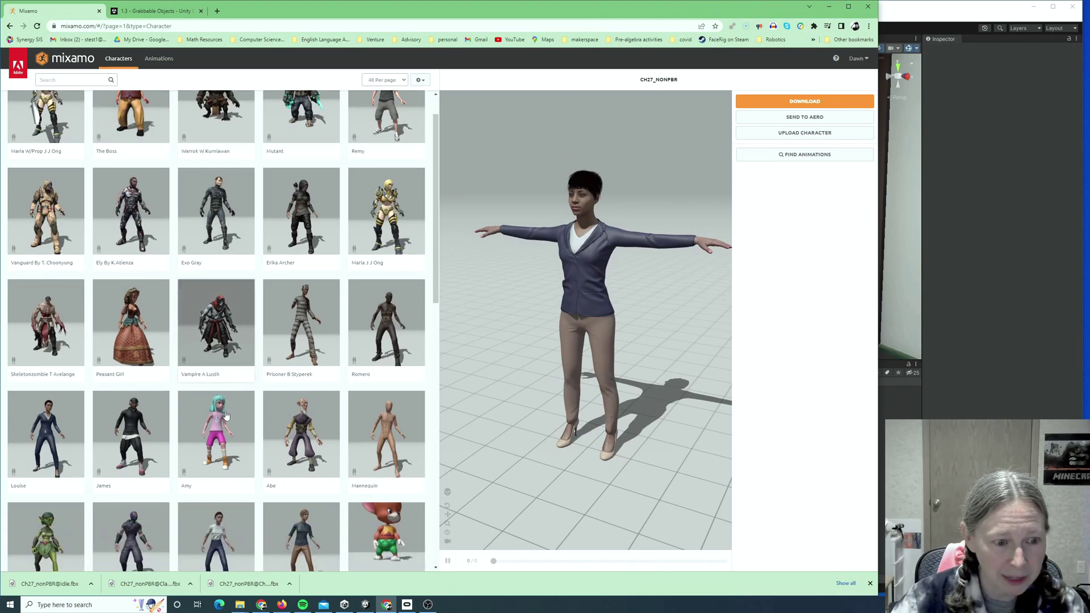
click(50, 397)
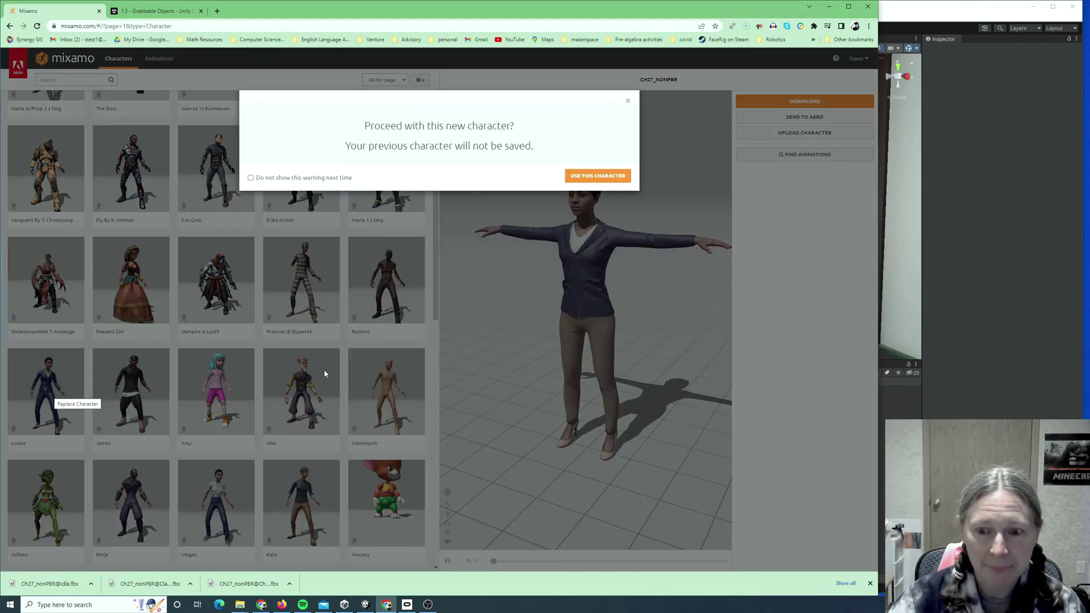
click(588, 181)
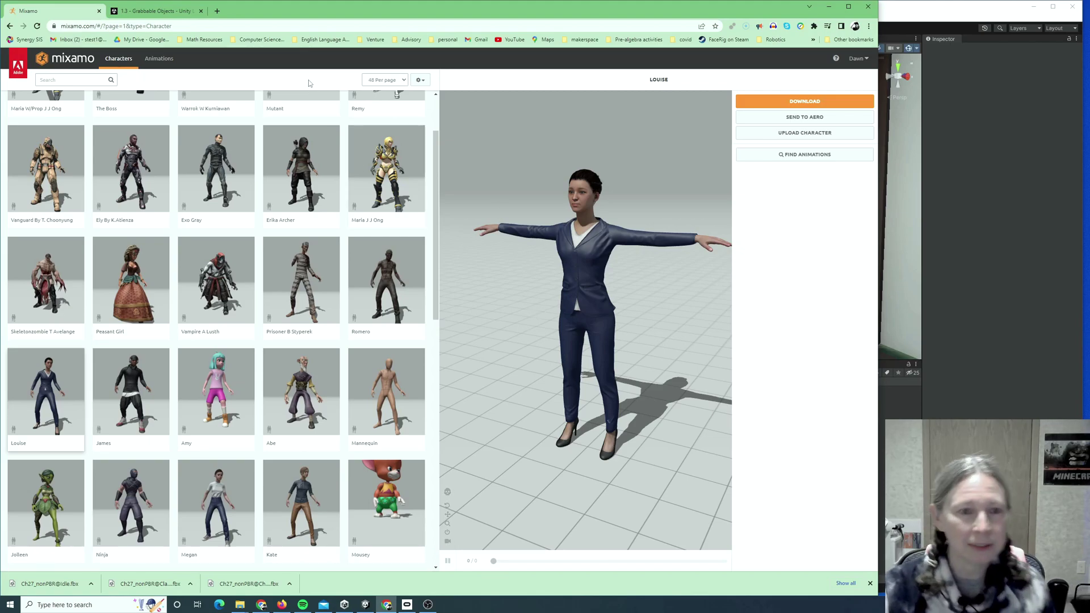
Search the Mixamo Animations library for 'idle'.
click(158, 62)
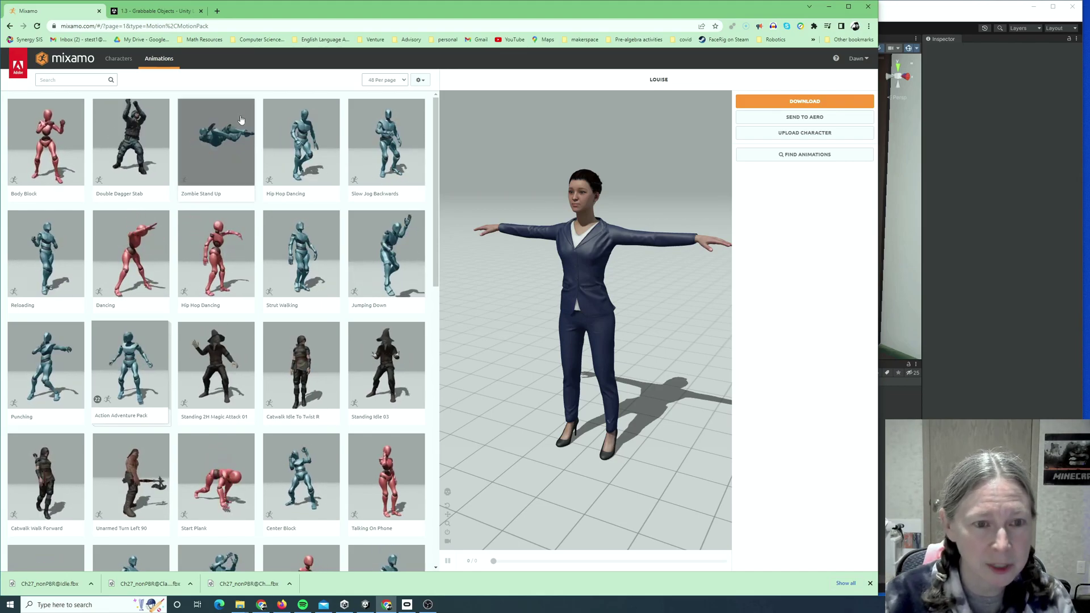
click(62, 80)
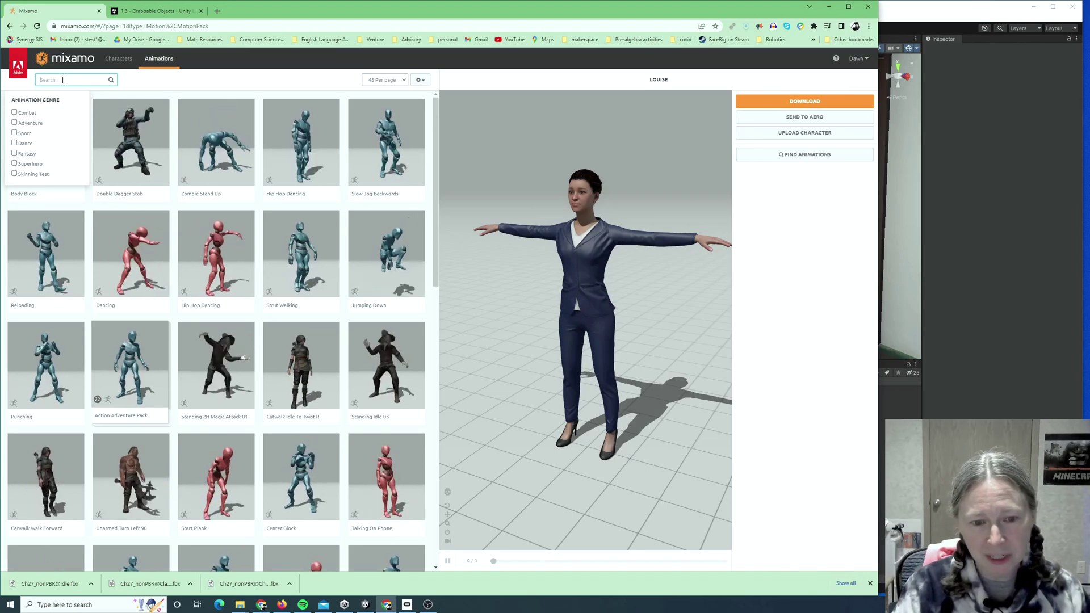
scroll(304, 241, down, 5)
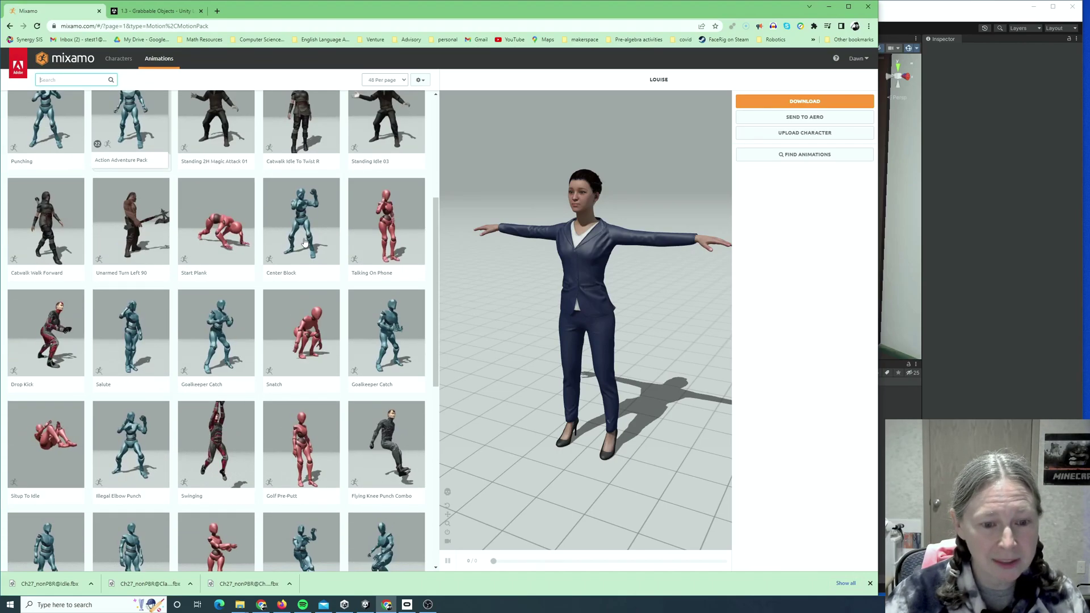
scroll(305, 242, down, 6)
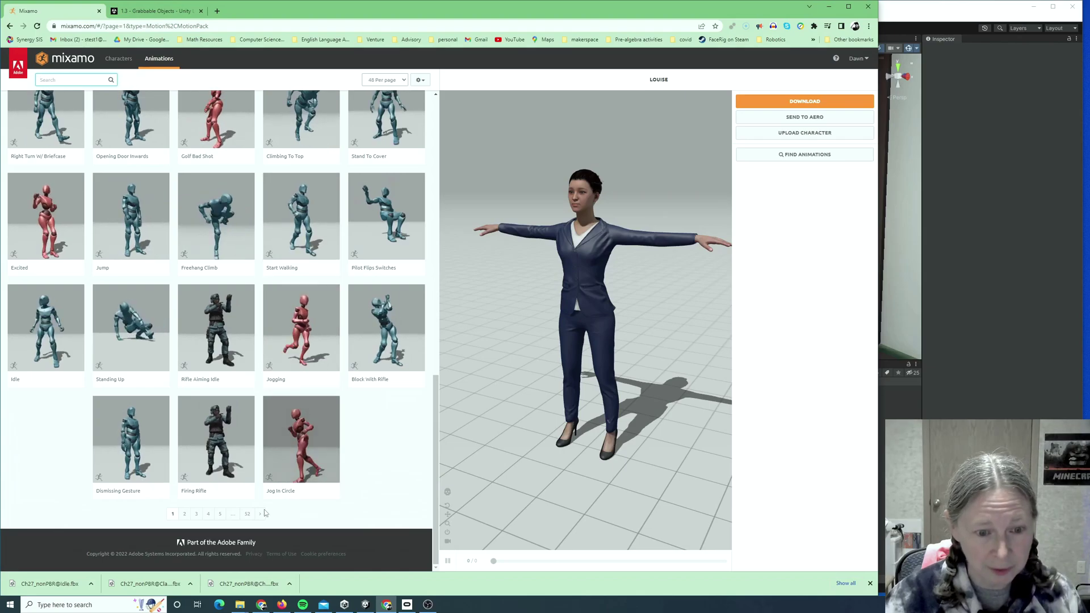
scroll(284, 403, up, 12)
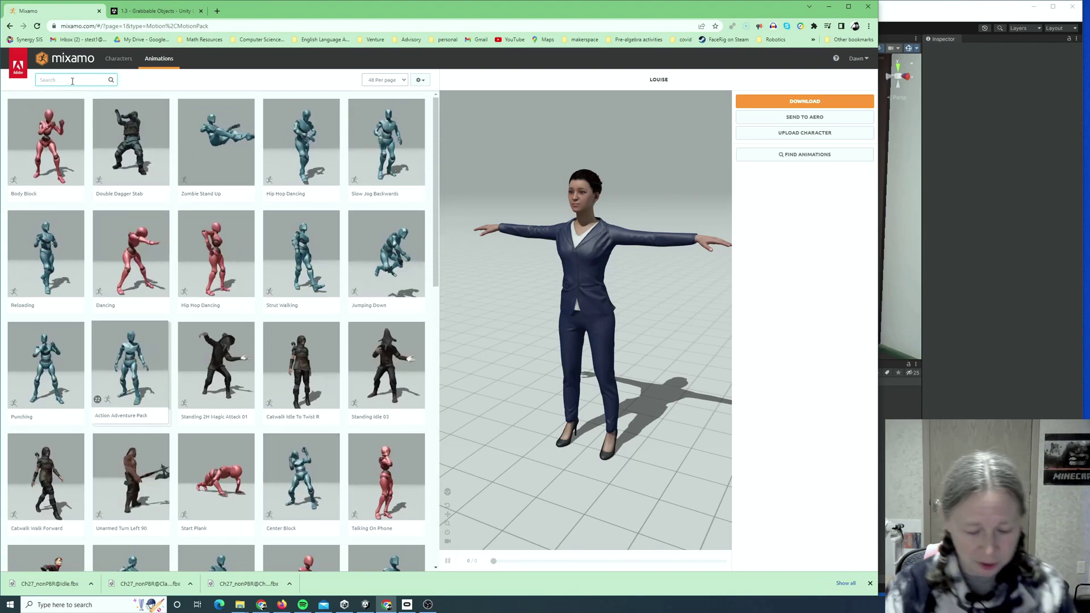
text(idle)
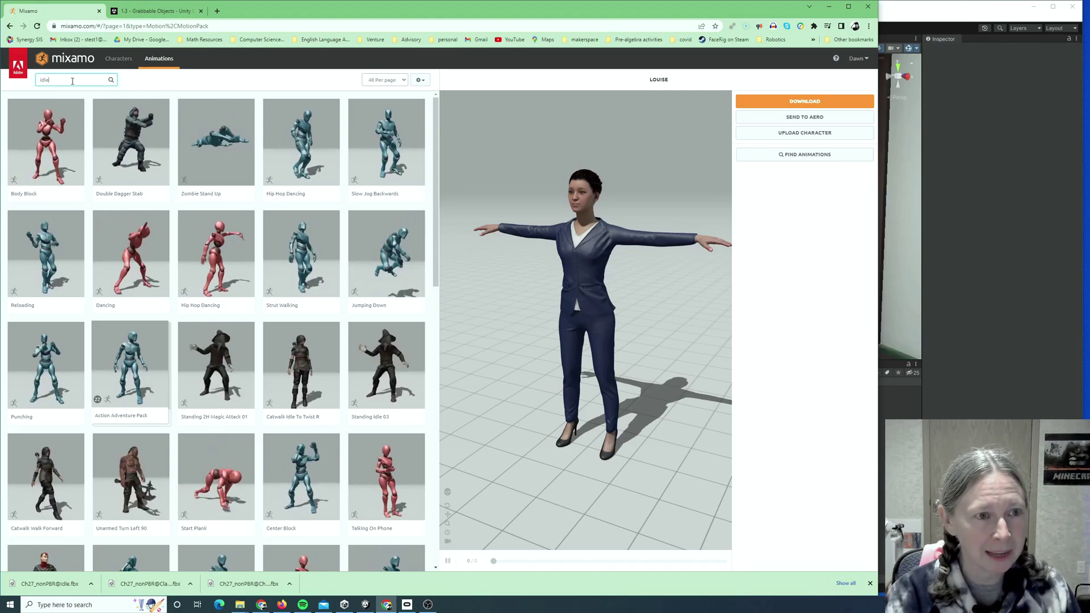
key(Return)
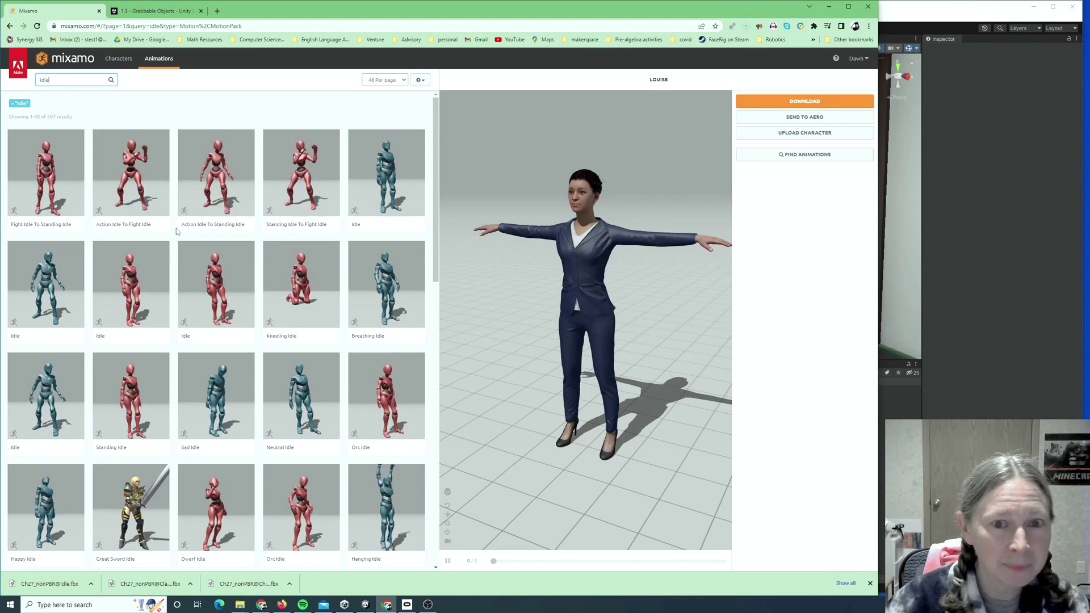
Apply Breathing Idle to Louise and download it in FBX for Unity (.fbx) format.
click(385, 168)
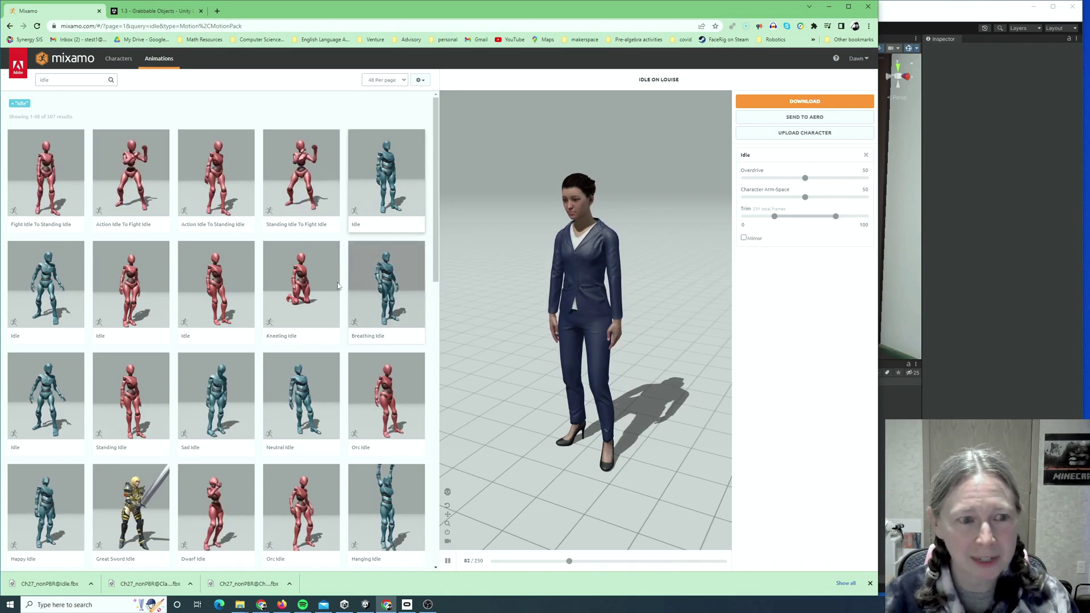
click(382, 286)
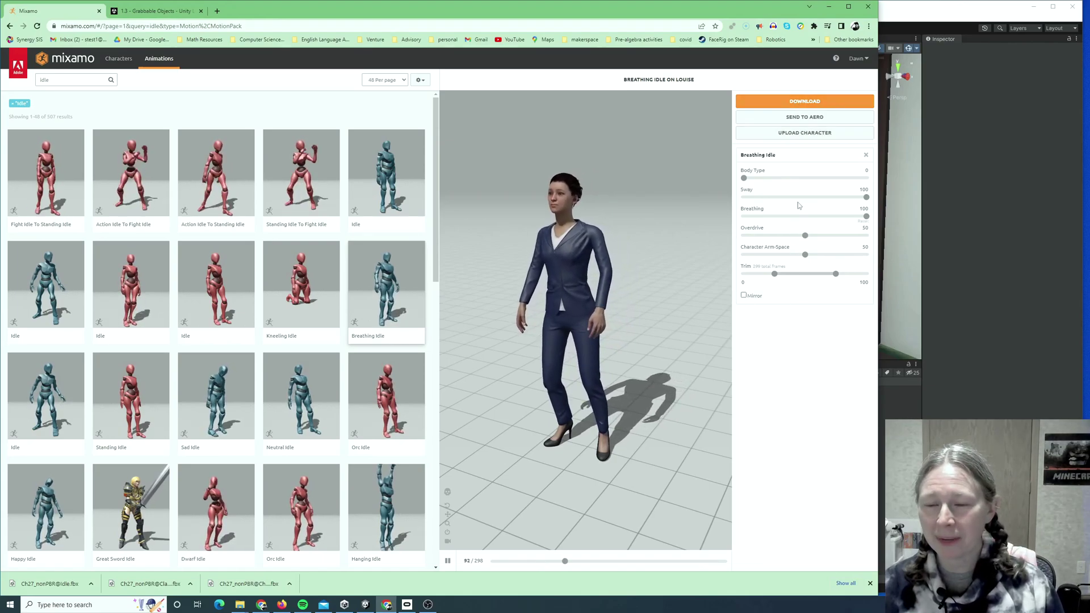
click(792, 102)
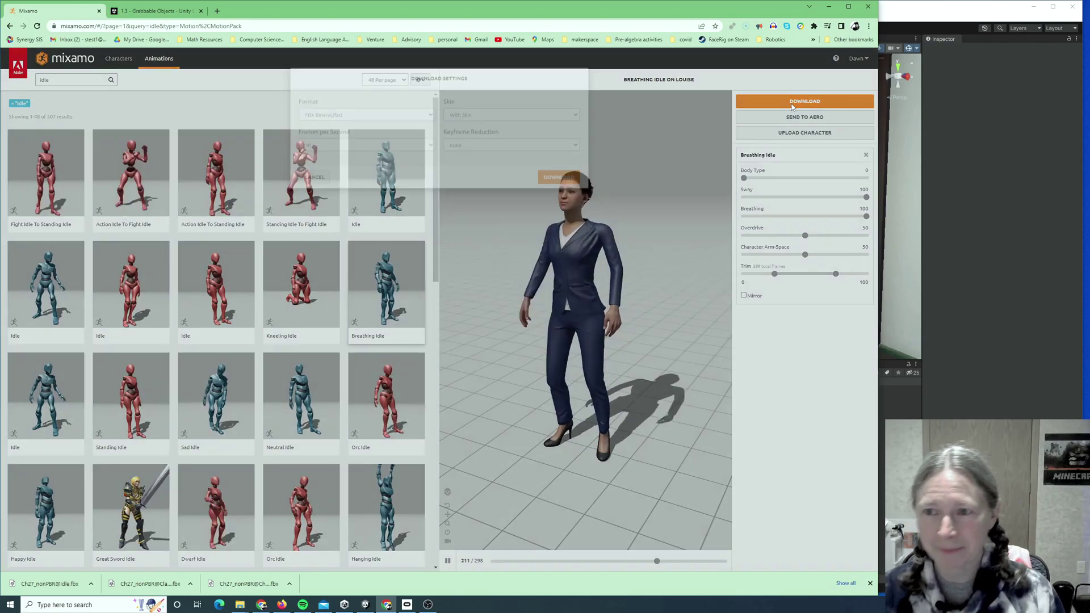
click(384, 139)
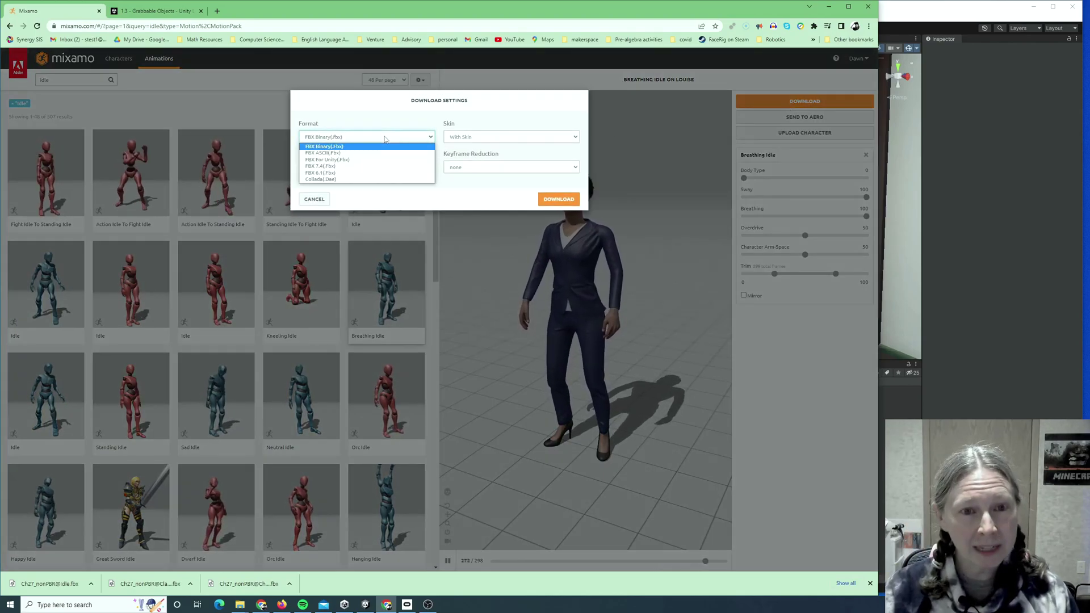
click(343, 163)
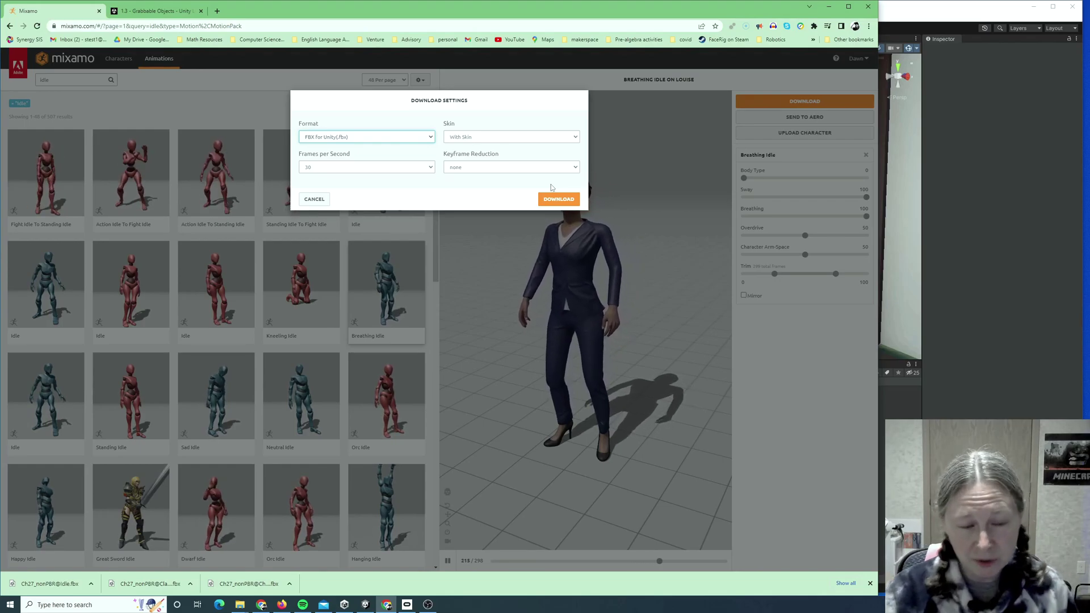
click(559, 200)
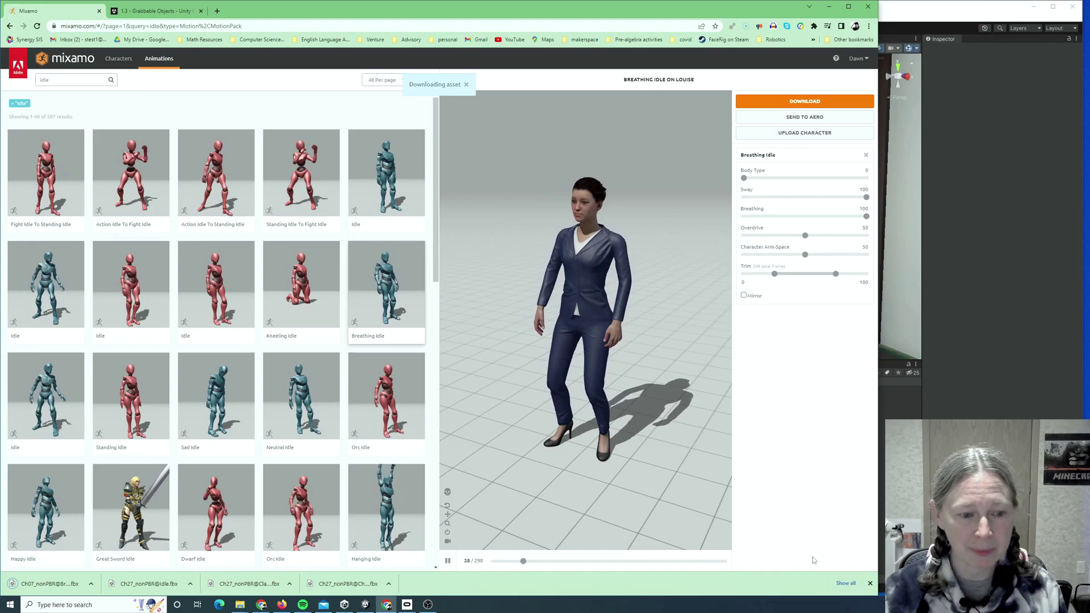
Dismiss the downloads bar and search the animations for 'cheer'.
click(869, 583)
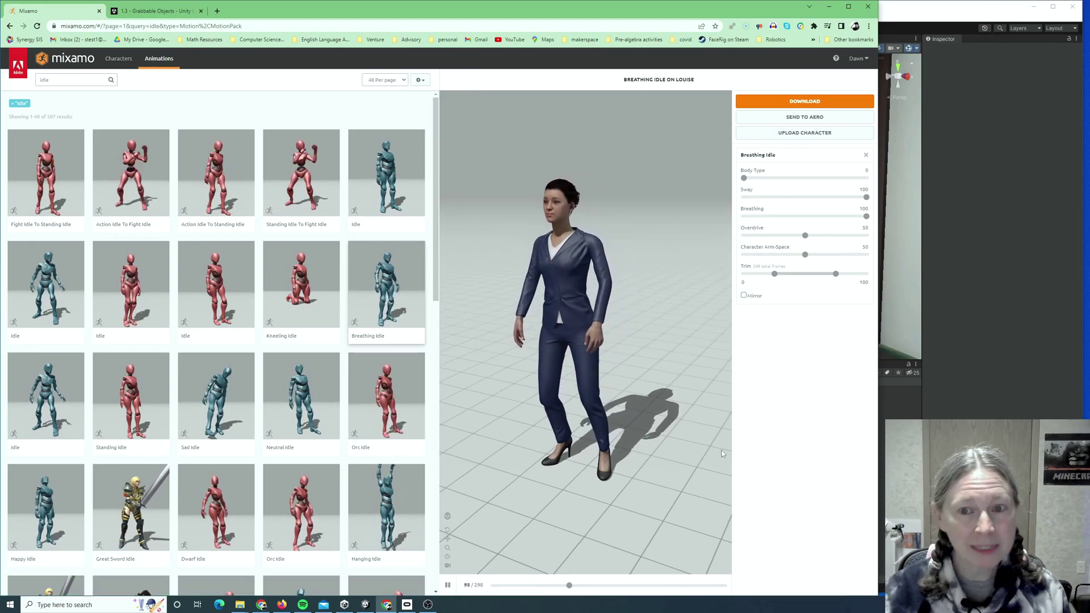
double_click(41, 79)
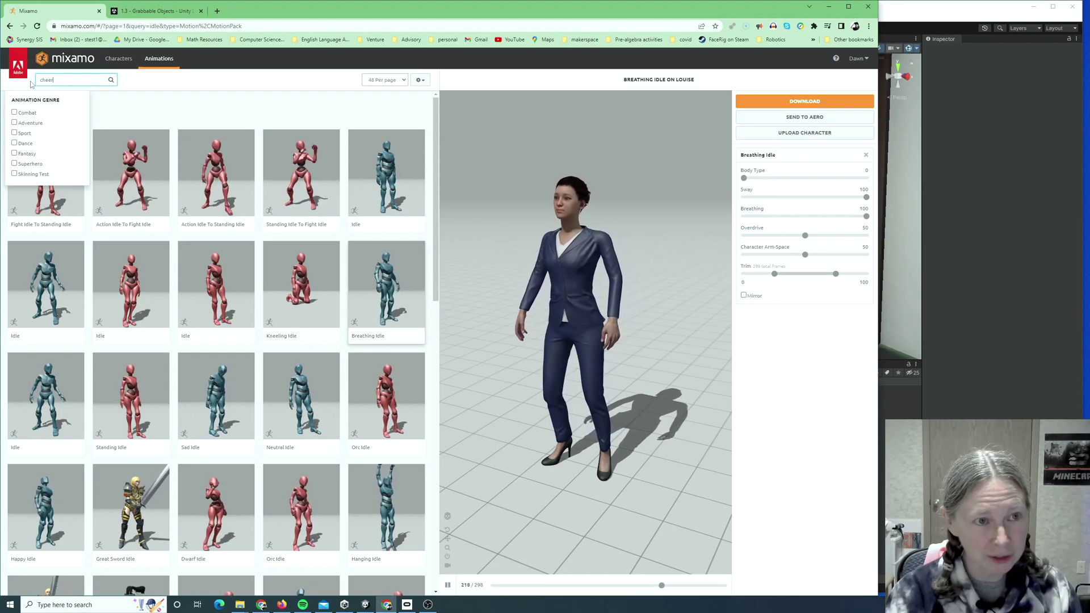
key(Return)
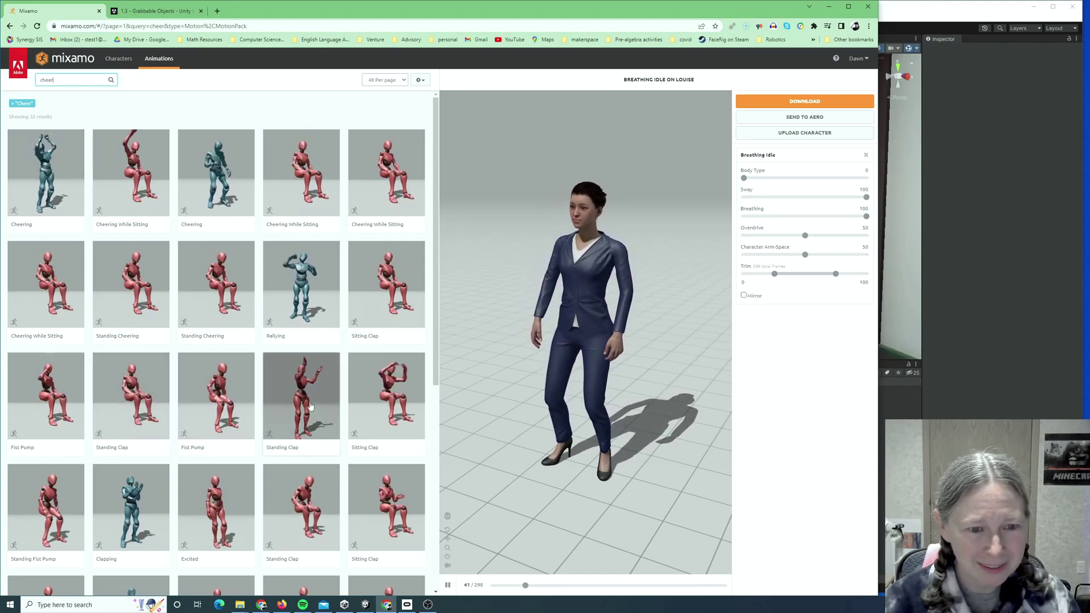
scroll(316, 448, down, 2)
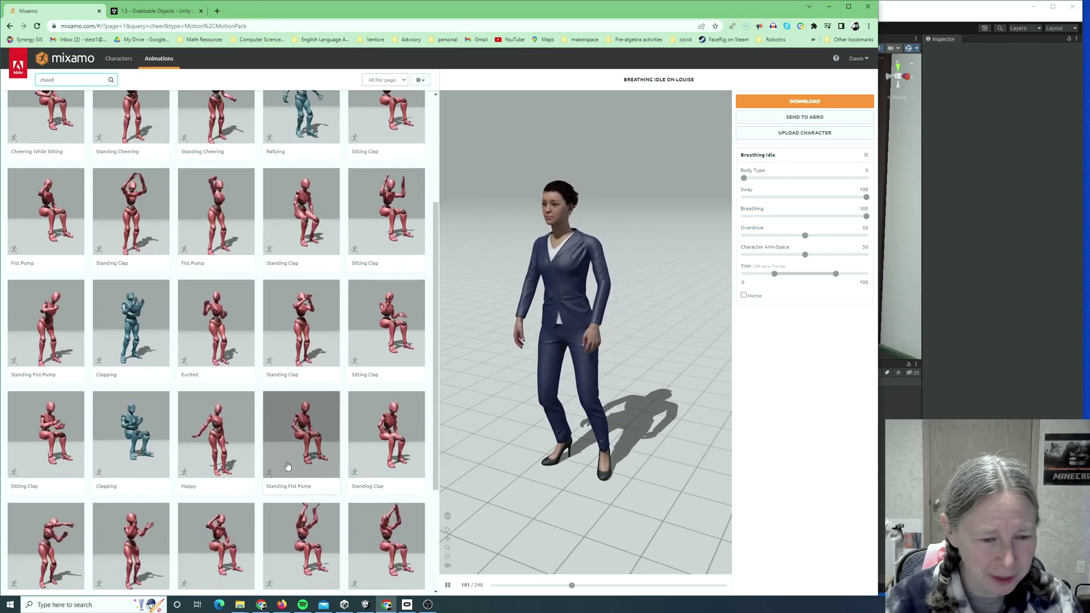
scroll(287, 464, down, 1)
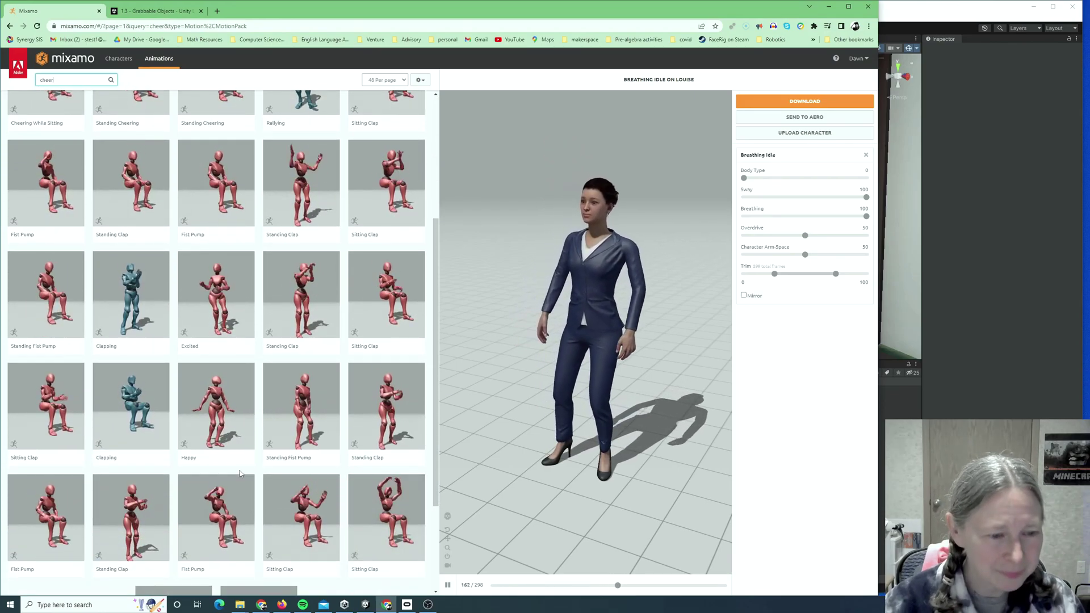
scroll(239, 474, up, 3)
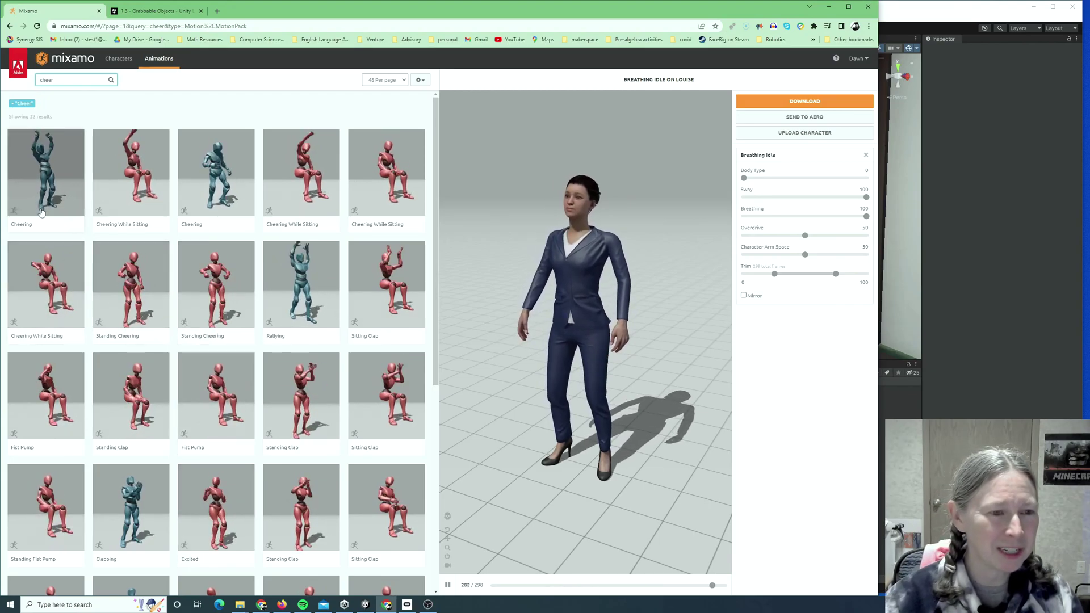
Preview Cheering on Louise and download it as FBX for Unity with skin.
click(48, 159)
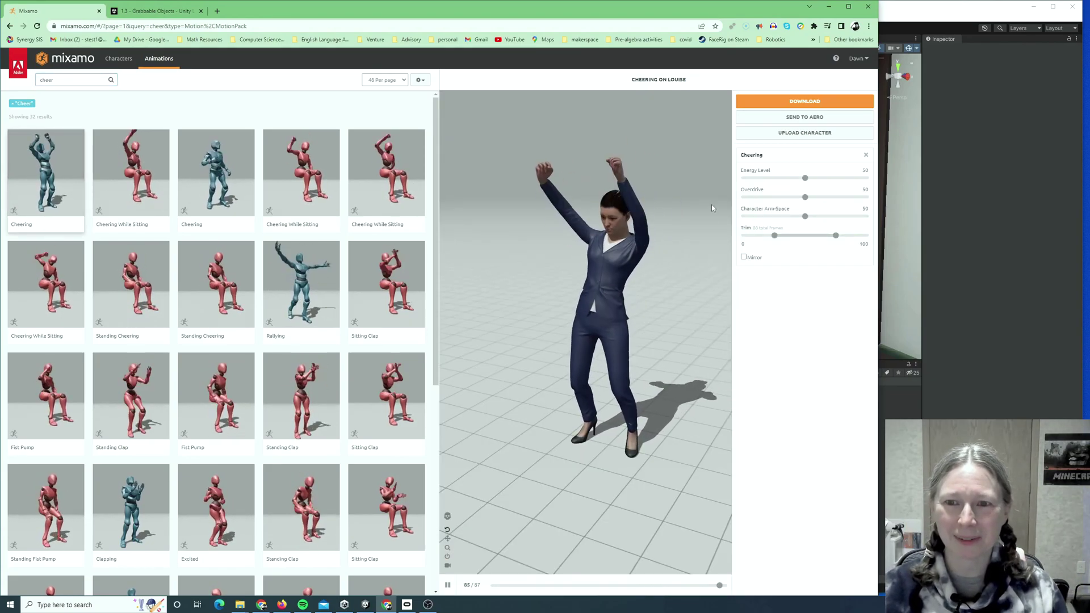
click(773, 102)
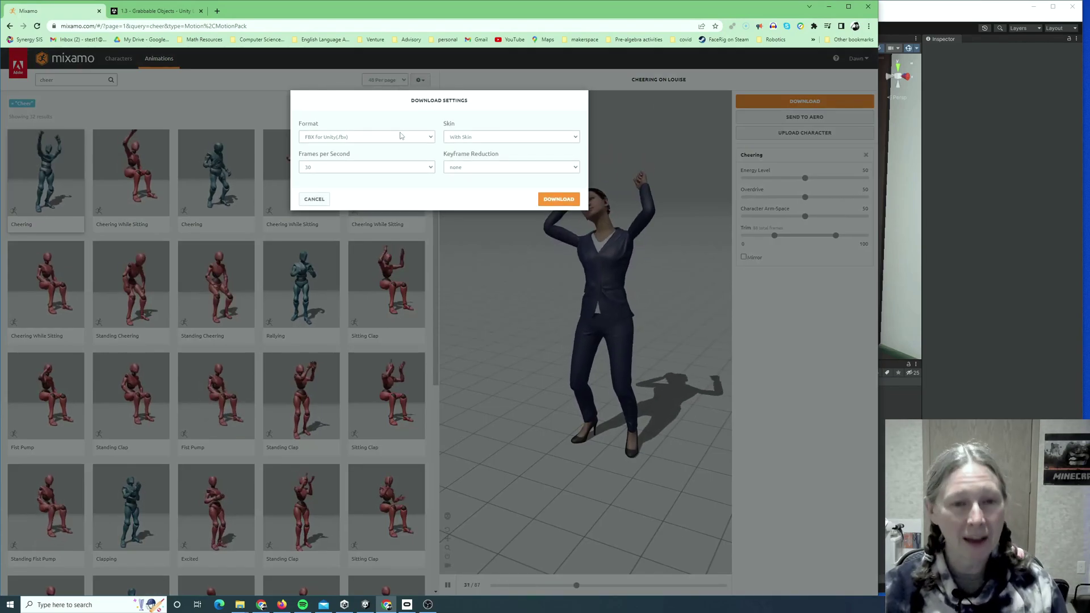
click(562, 199)
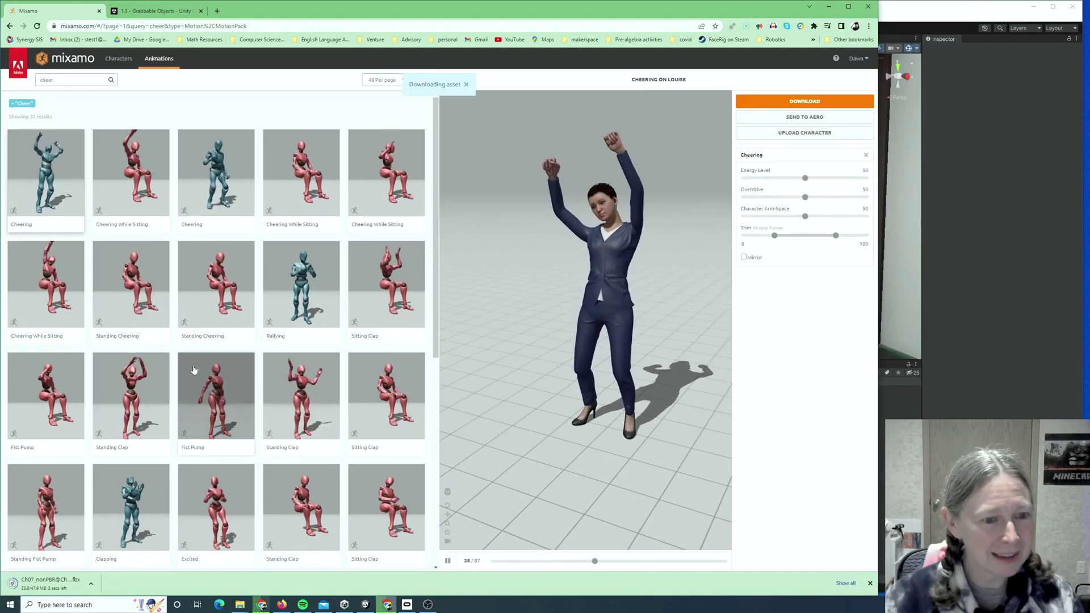
Preview Clapping on Louise and download it as FBX for Unity.
click(129, 393)
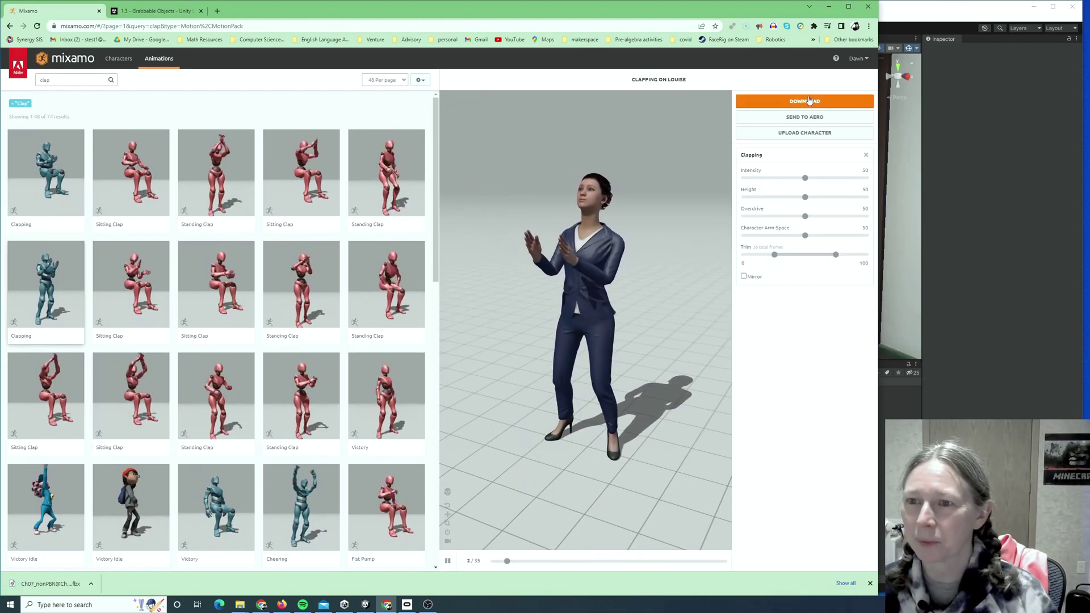
click(809, 100)
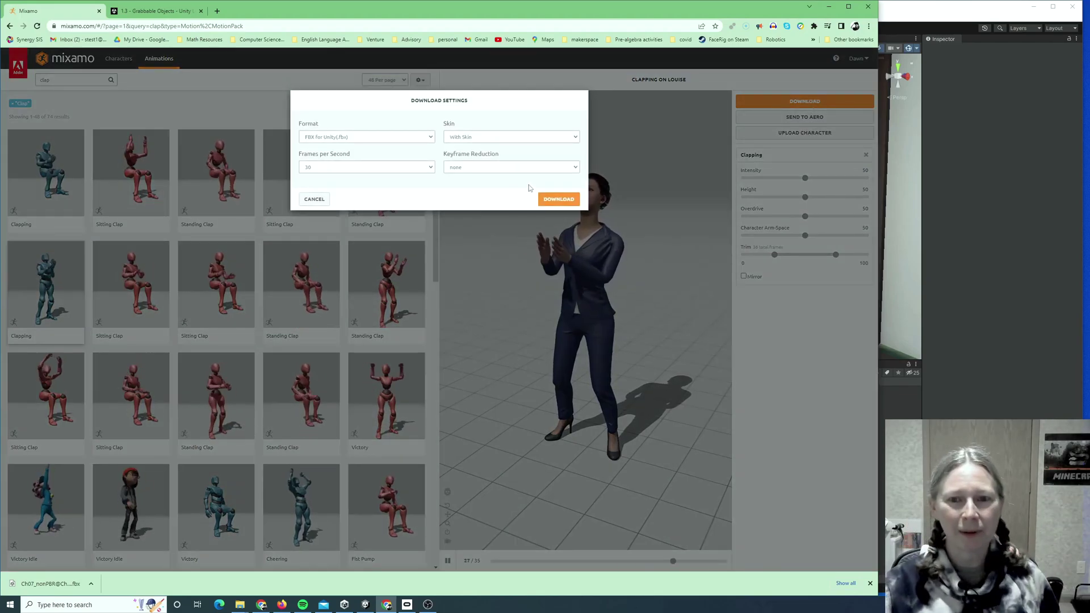
click(558, 199)
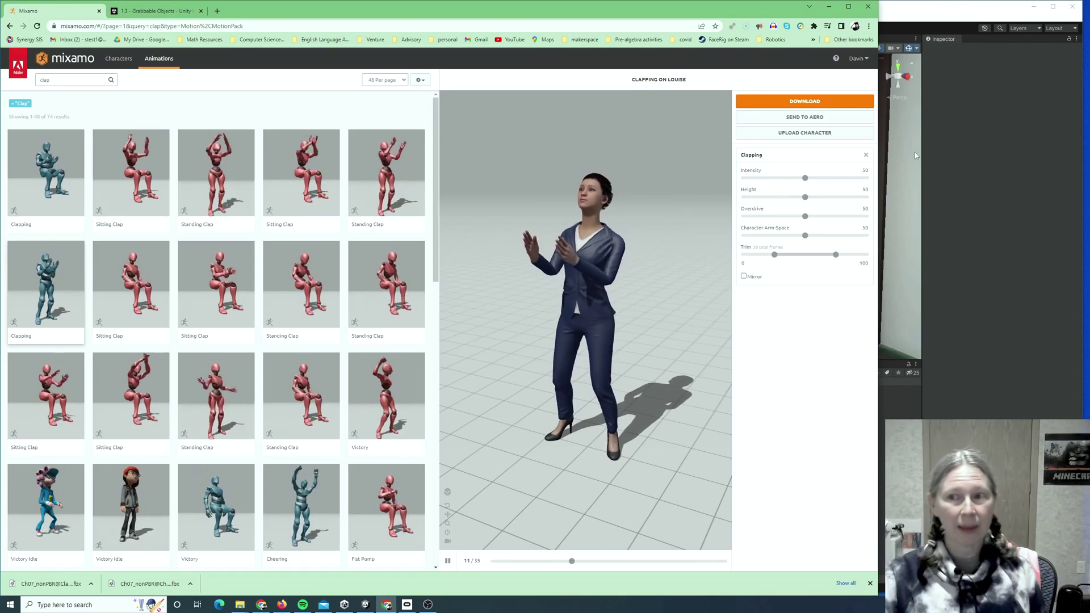
Drag the three Ch07 FBX files from Downloads into Unity's Assets folder.
click(989, 273)
mouse_move(239, 608)
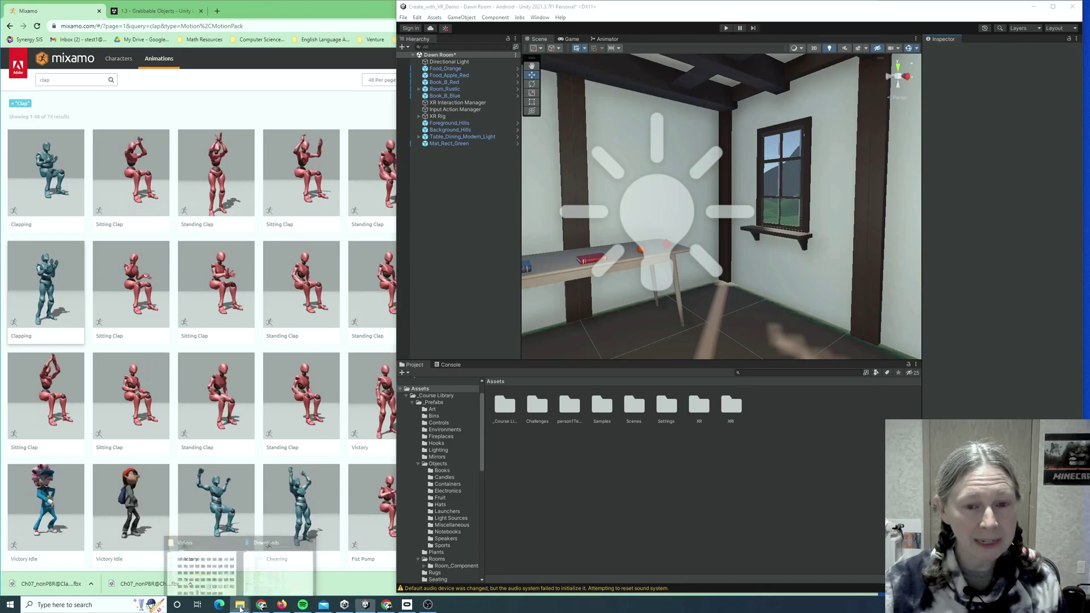
click(278, 570)
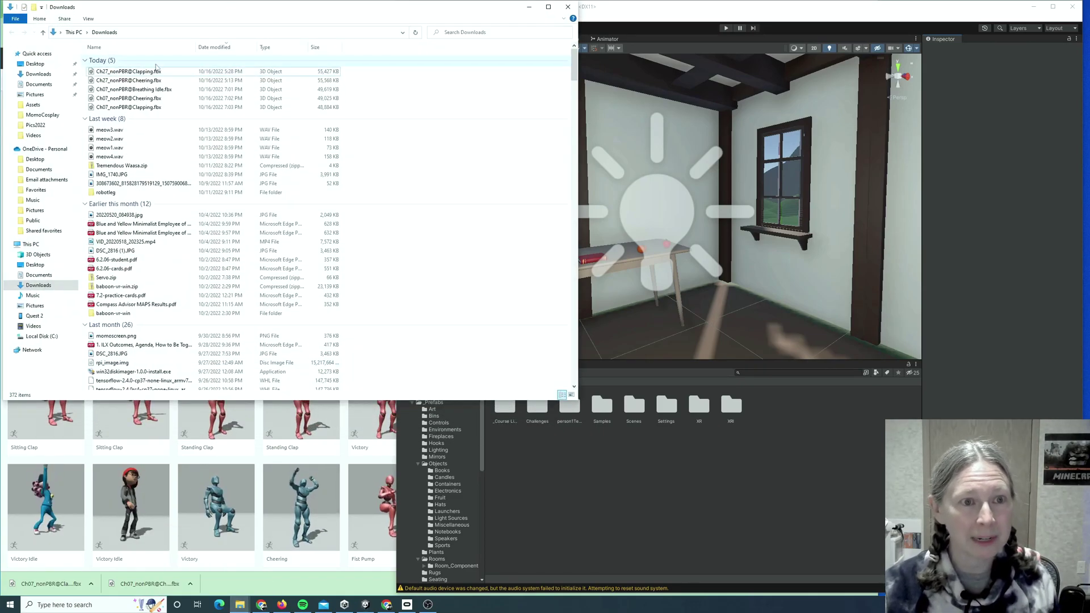
click(131, 90)
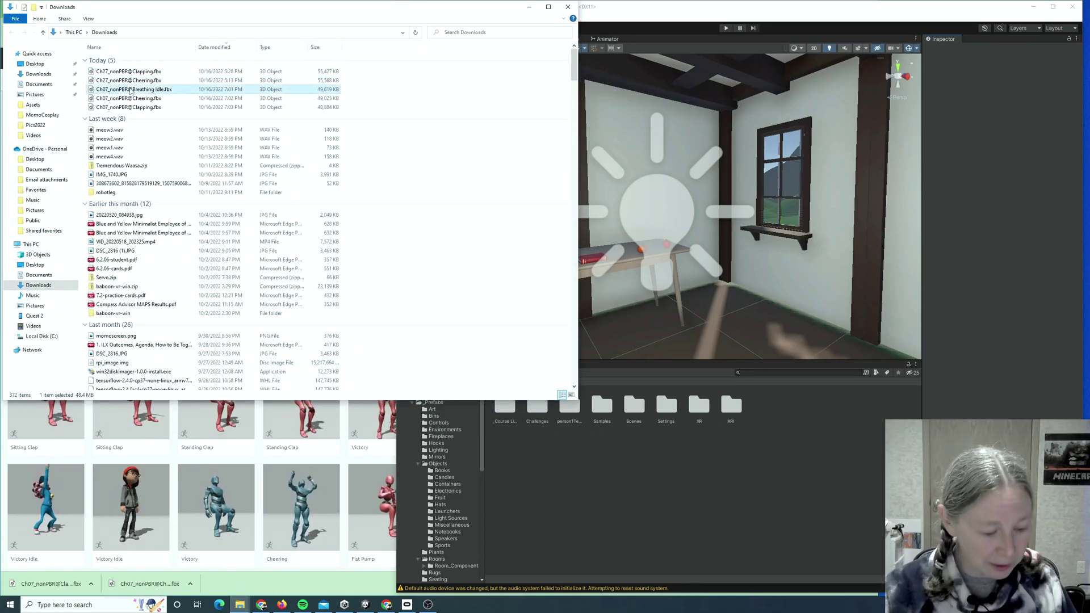
shift+click(128, 108)
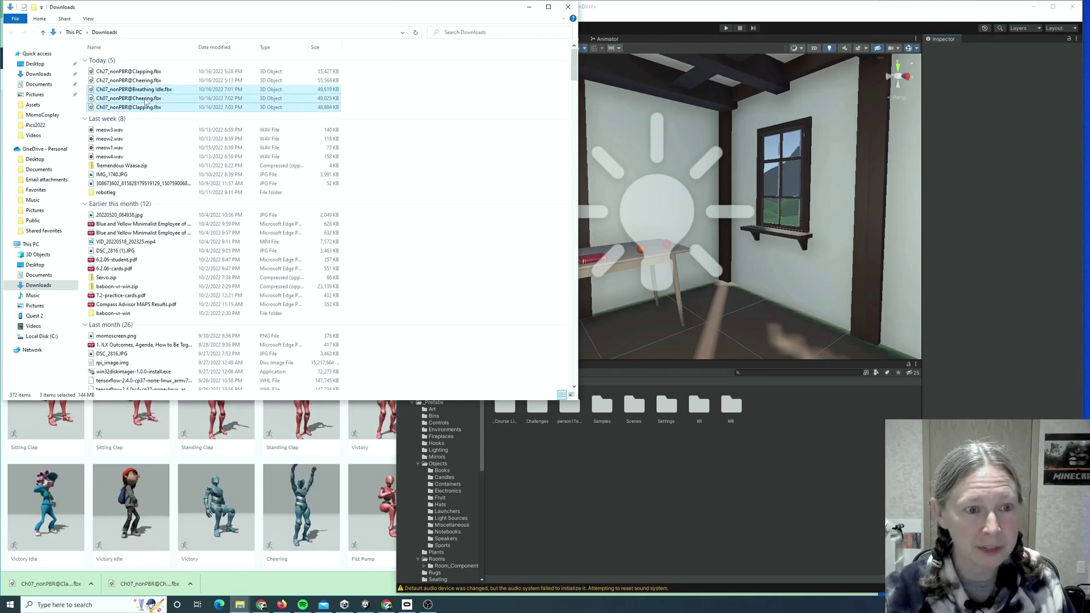
click(570, 460)
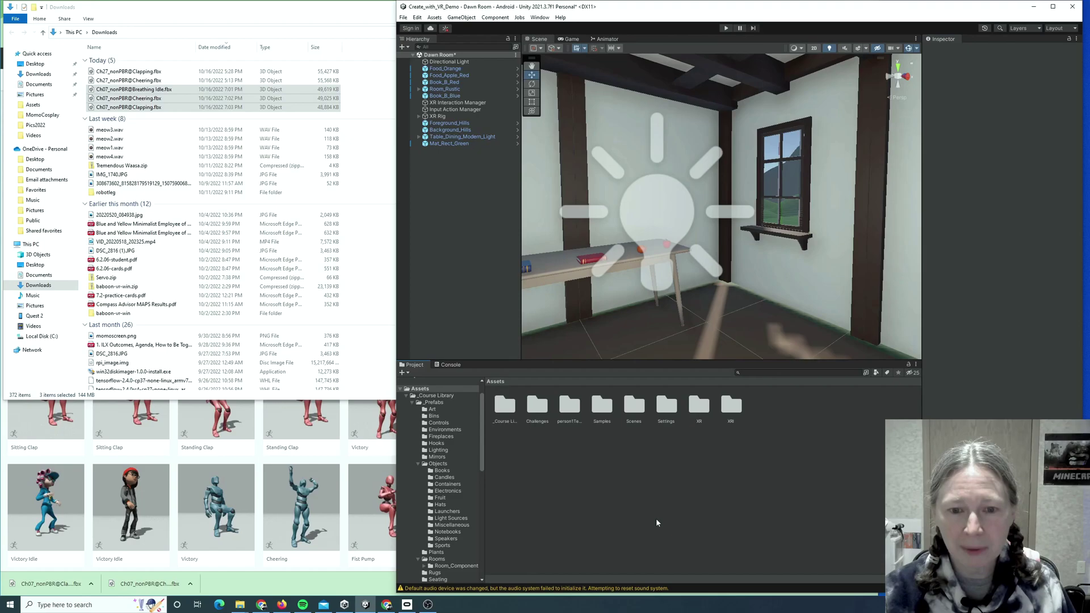
click(421, 390)
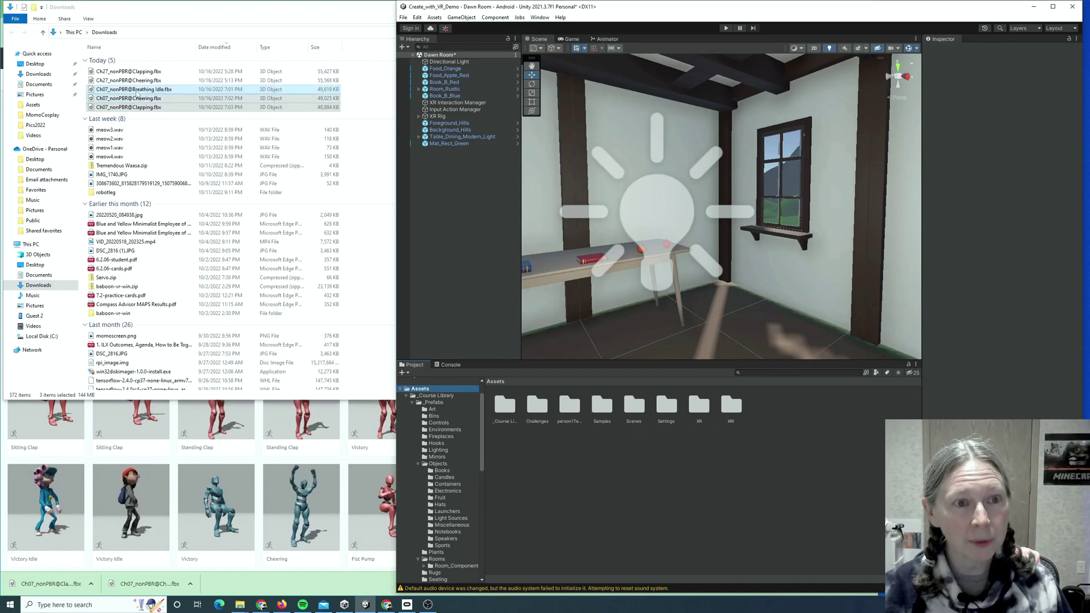
drag(137, 93, 585, 488)
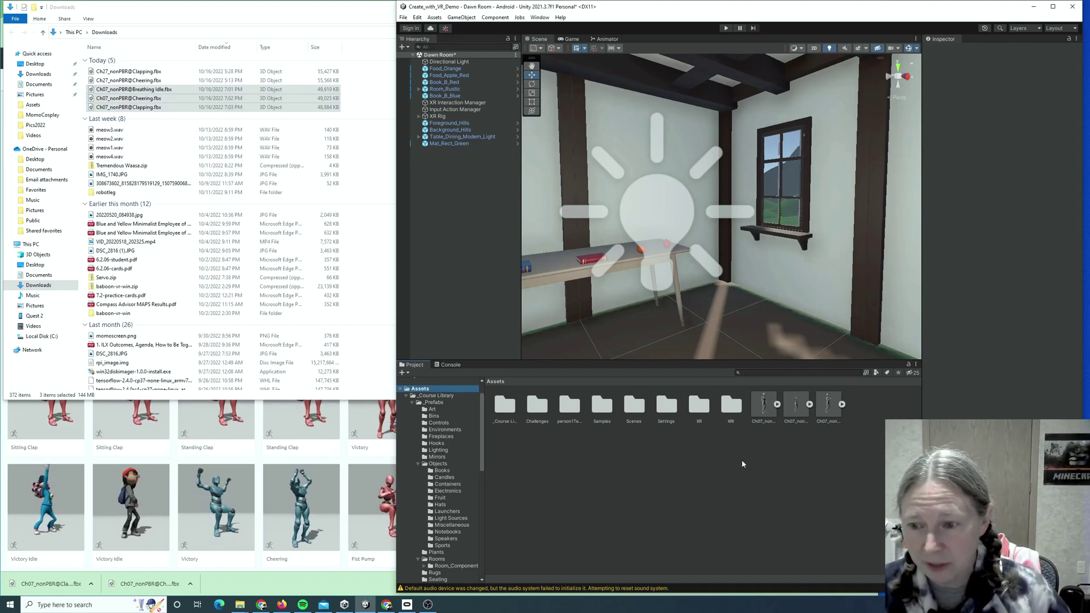
Close the Assets context menu unused and minimize the Downloads window.
right_click(761, 461)
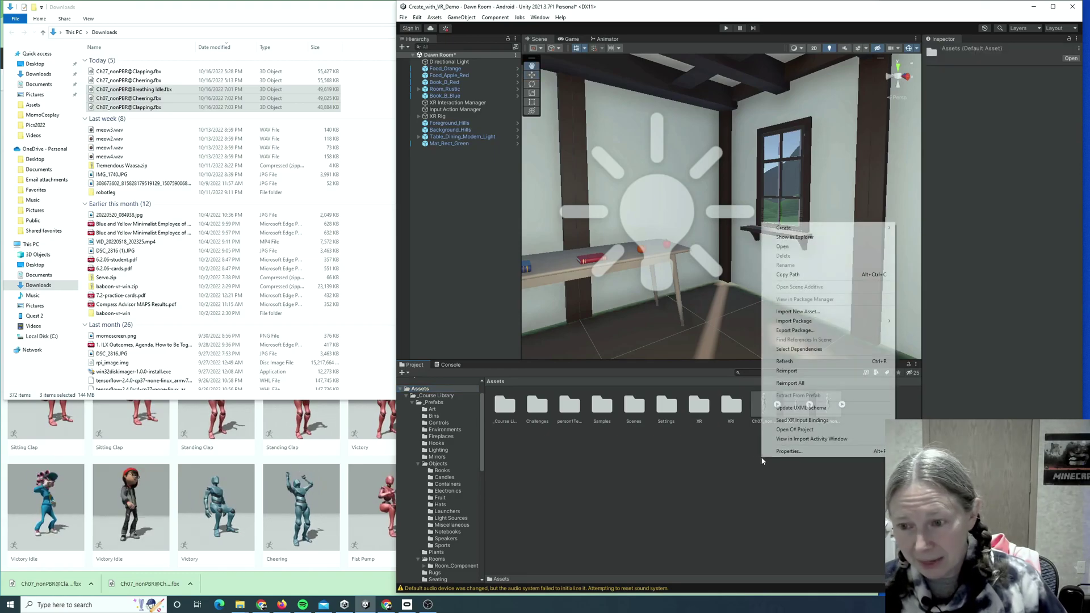
mouse_move(835, 231)
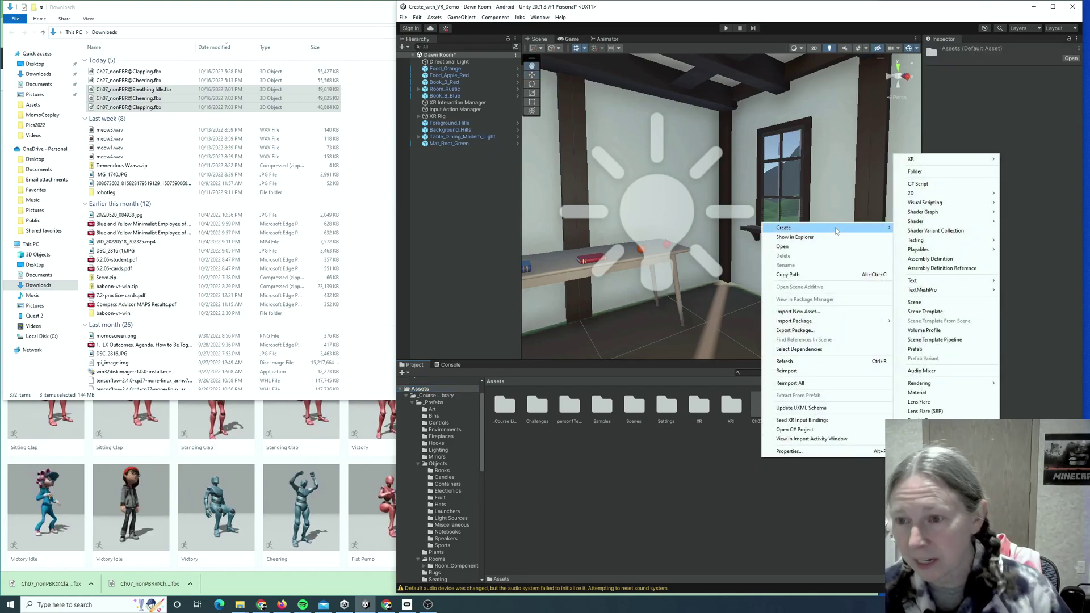
click(687, 495)
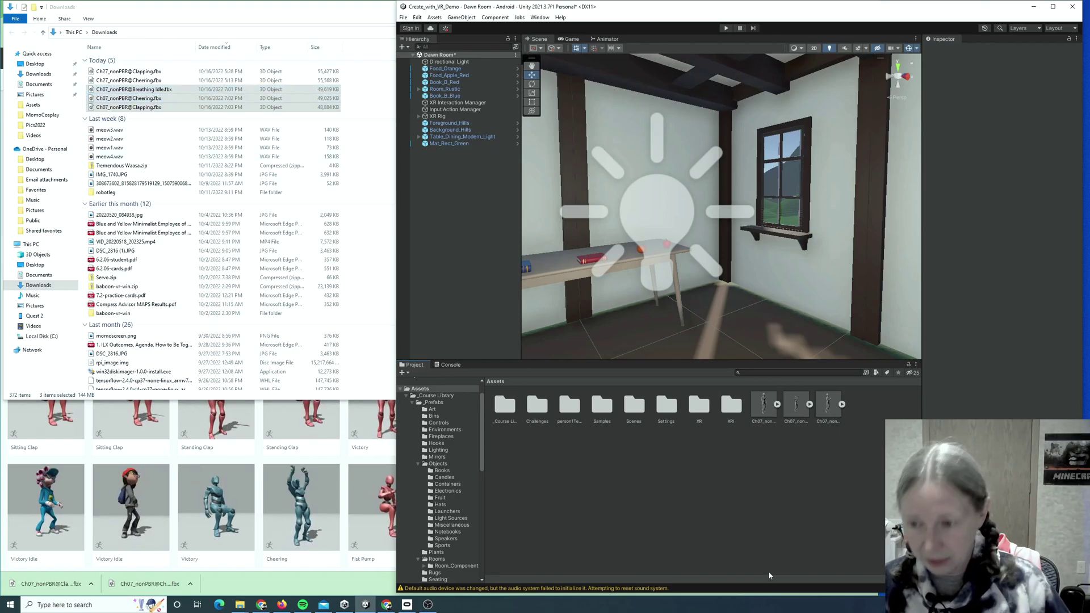
click(237, 8)
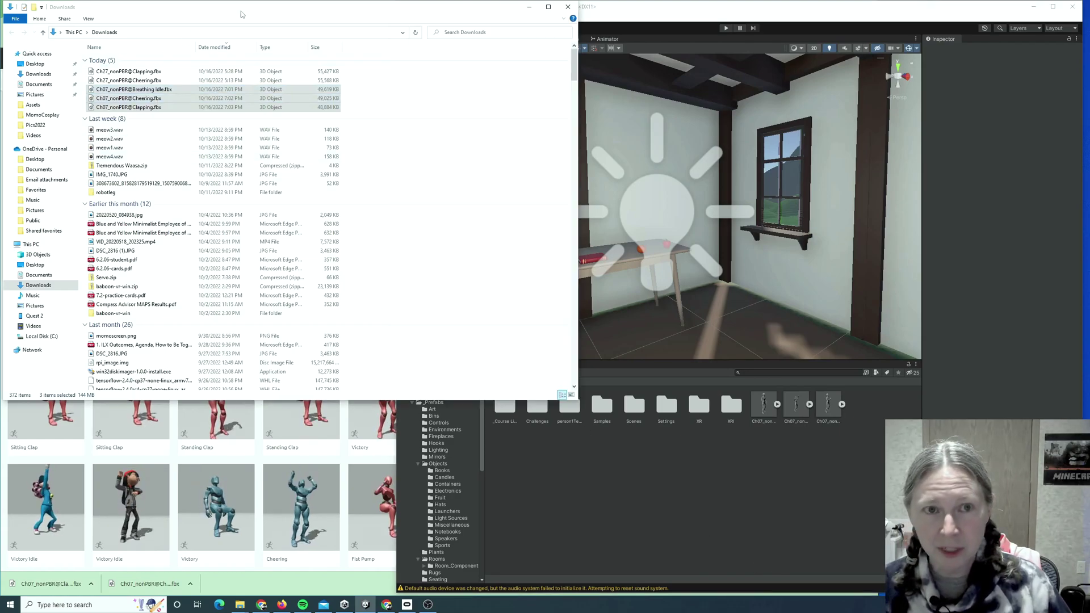
click(528, 7)
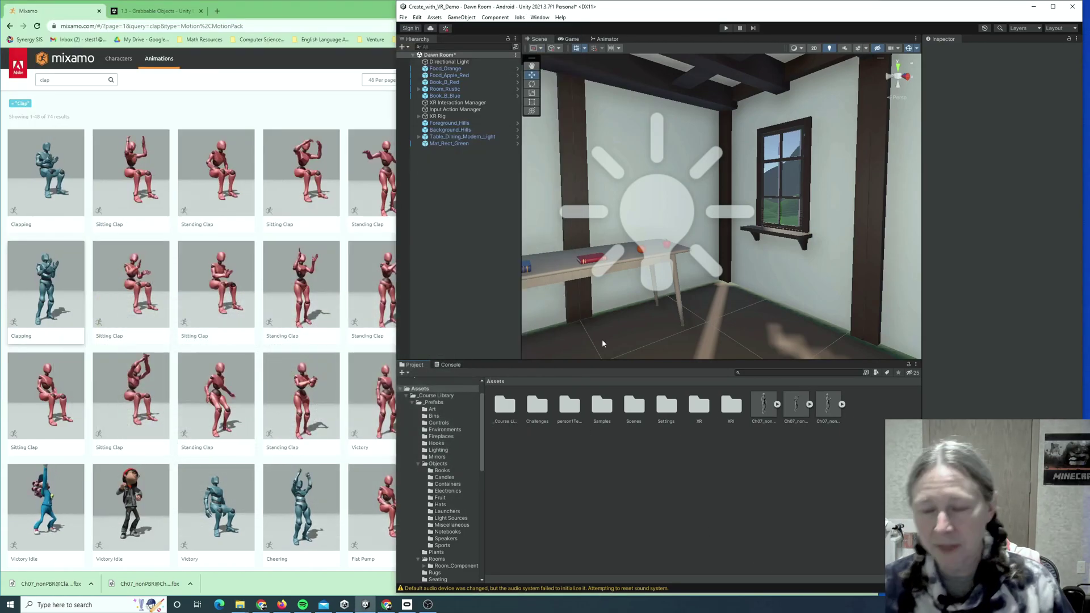
Create a new folder named LouiseTextures in Assets.
right_click(620, 478)
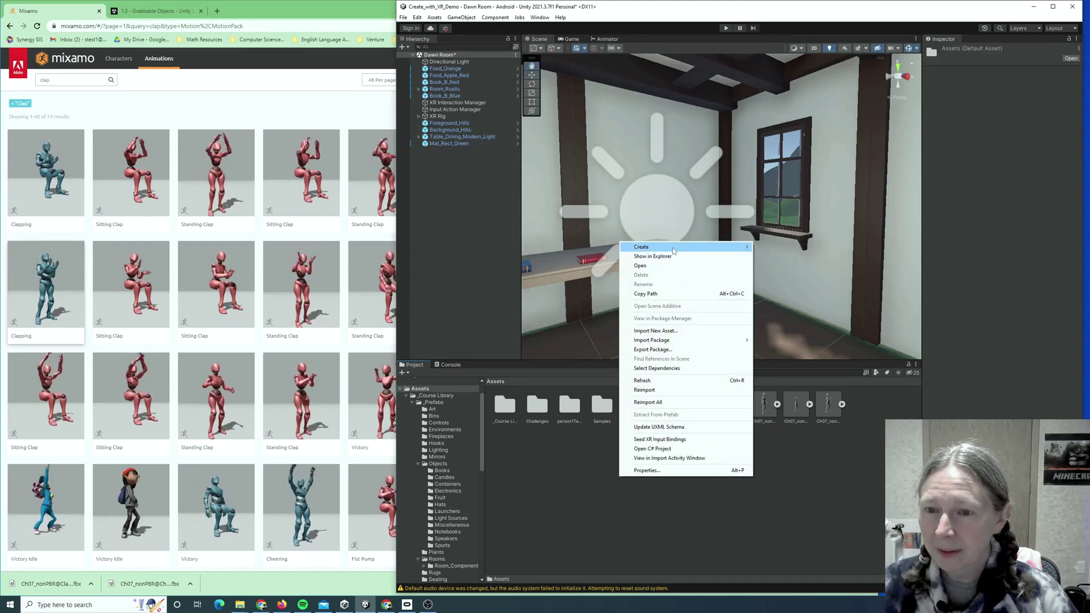
mouse_move(674, 250)
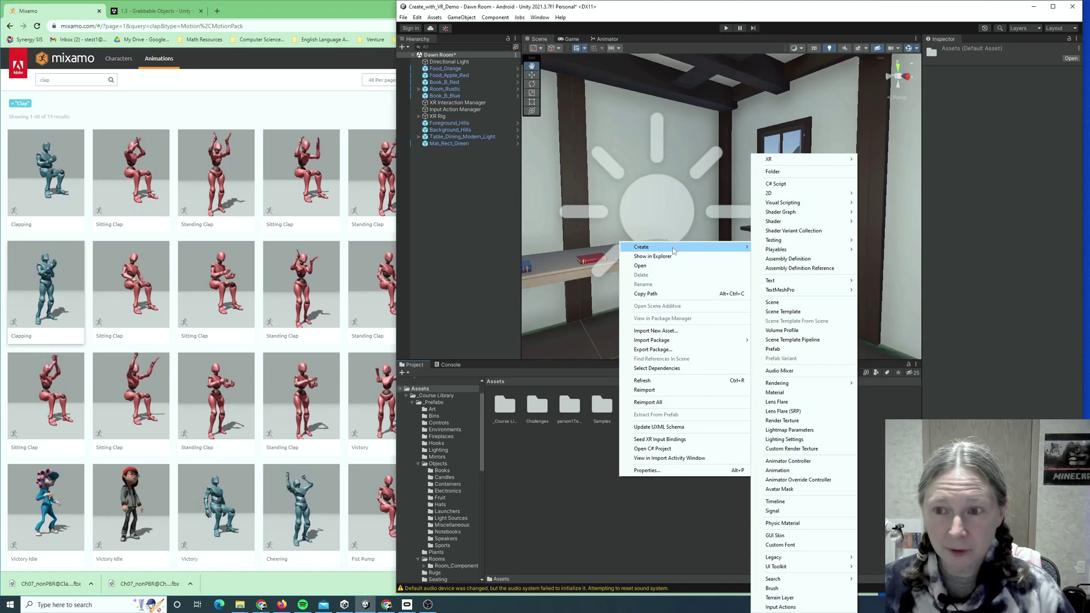
click(789, 173)
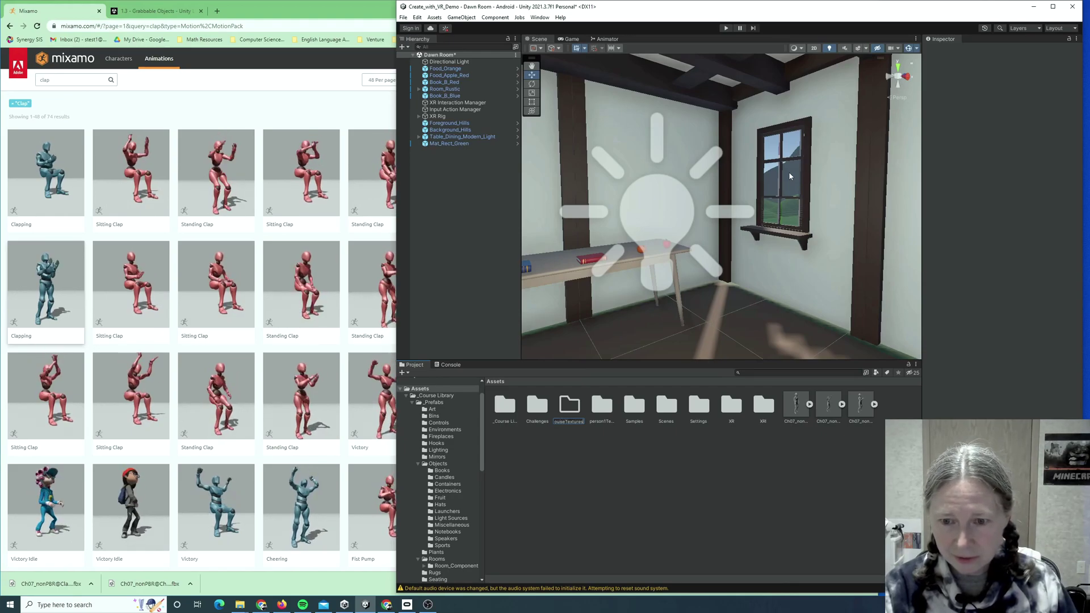
key(Return)
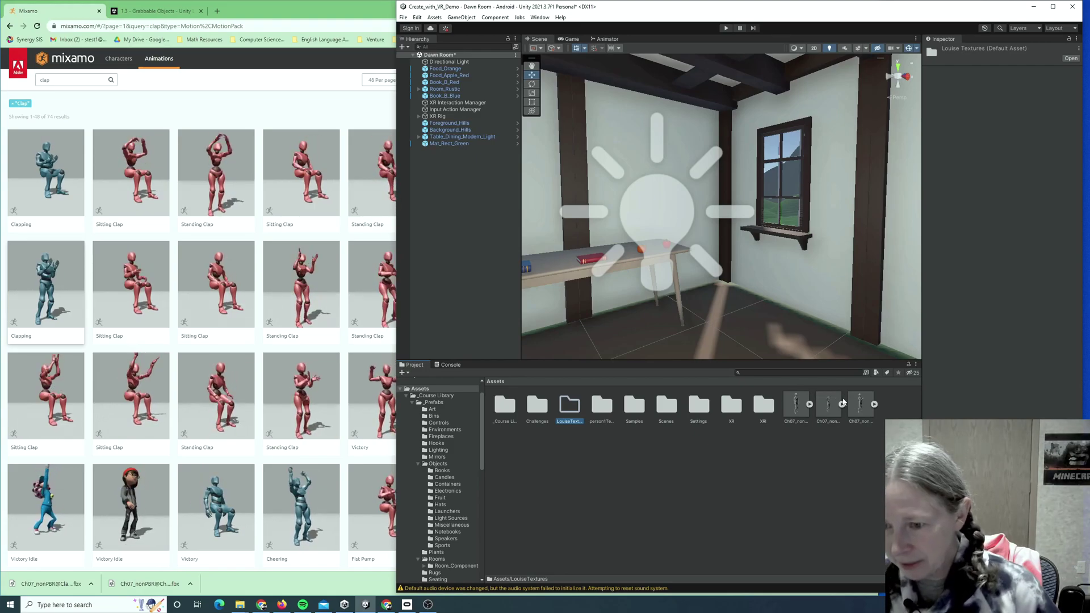
Drag the Breathing Idle model from Assets into the Dawn Room scene.
click(796, 404)
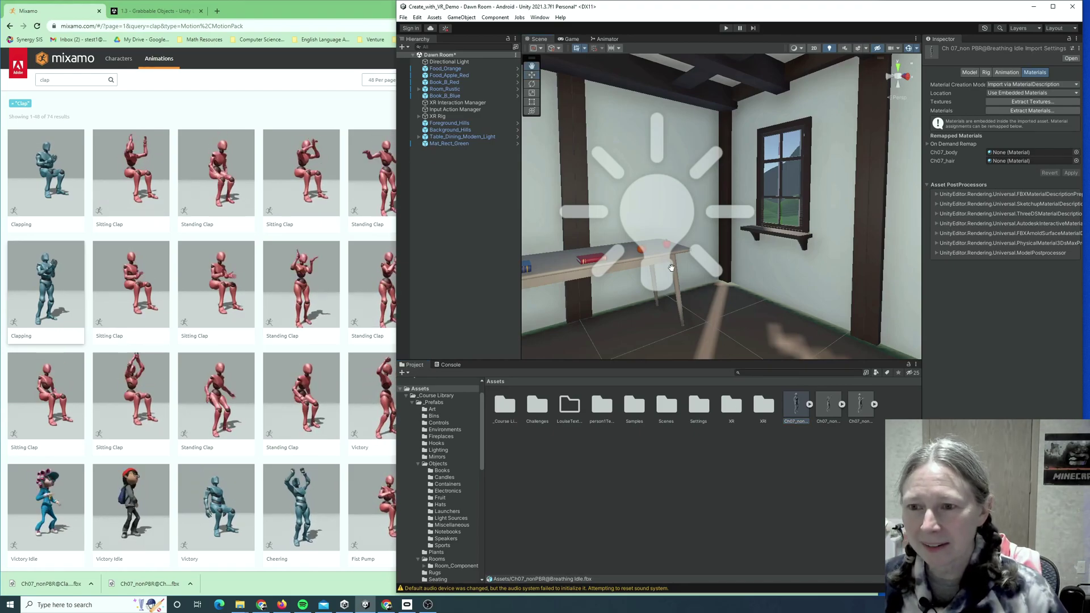
mouse_move(672, 267)
right_down()
mouse_move(730, 265)
mouse_move(751, 250)
mouse_move(665, 256)
right_up()
key(s)
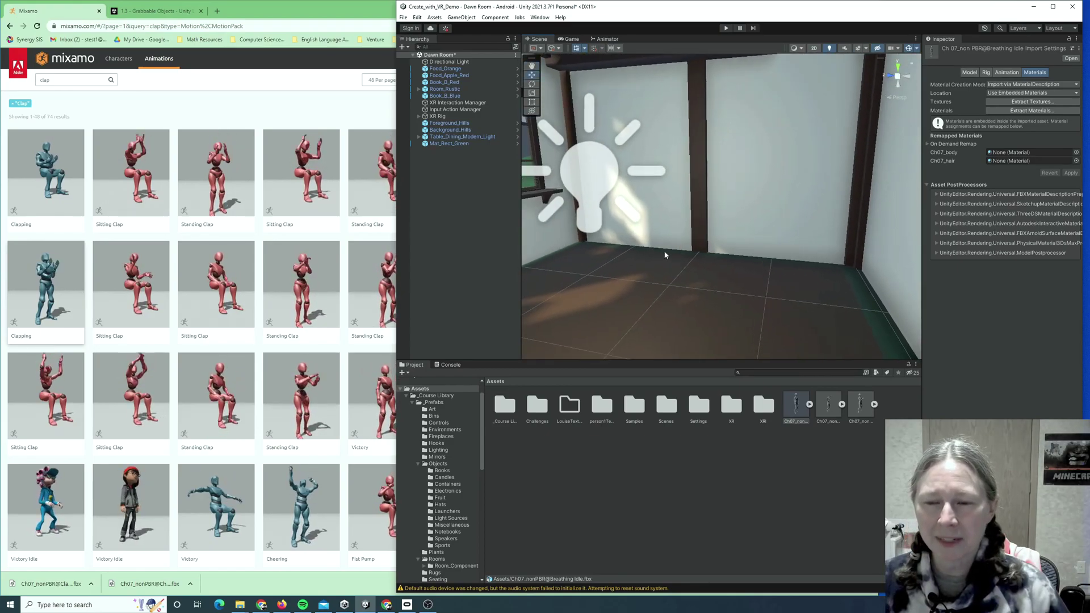
click(797, 407)
drag(796, 406, 714, 285)
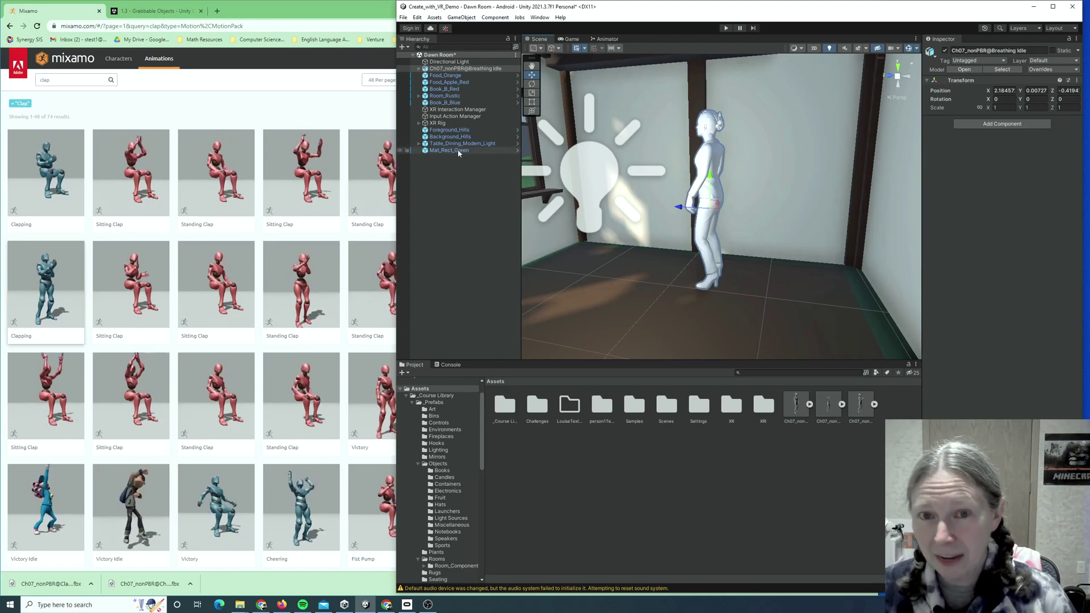
Select the Breathing Idle character object and set its Transform Rotation Y to 270.
click(710, 245)
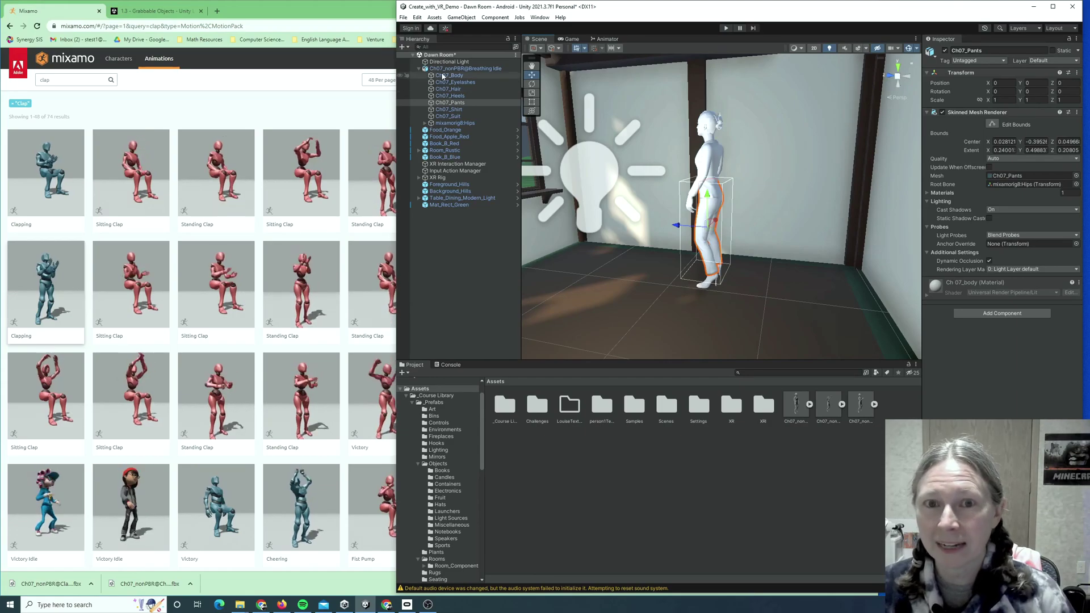
click(484, 68)
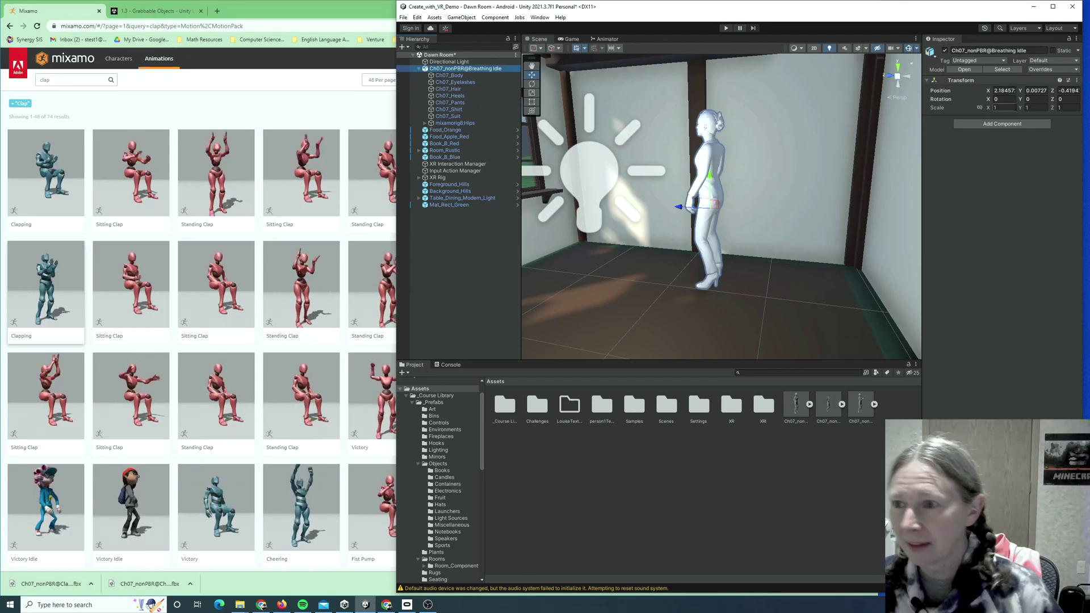
click(1030, 100)
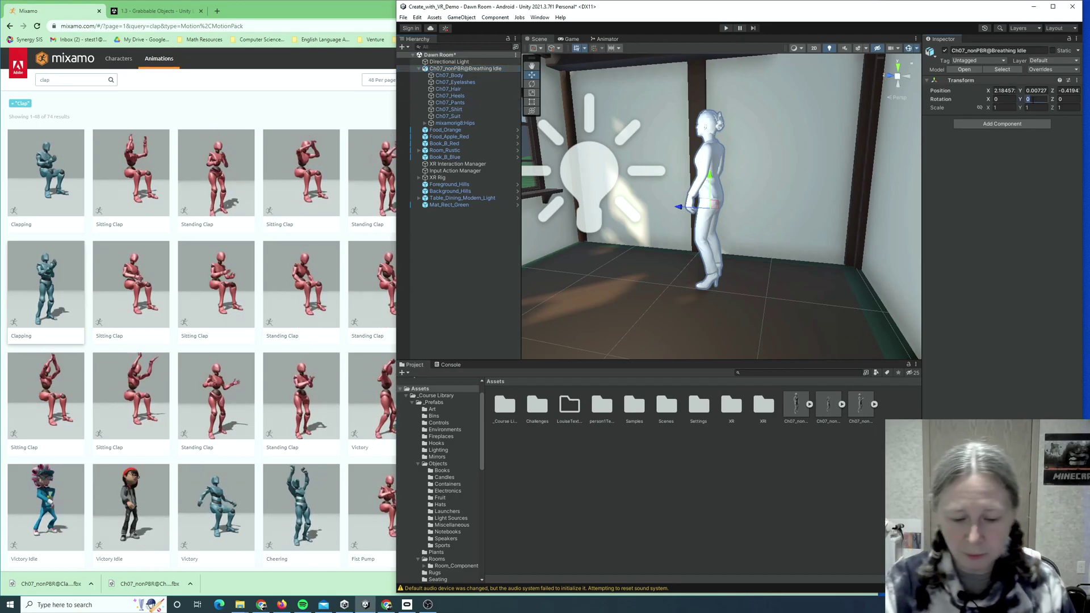
text(90)
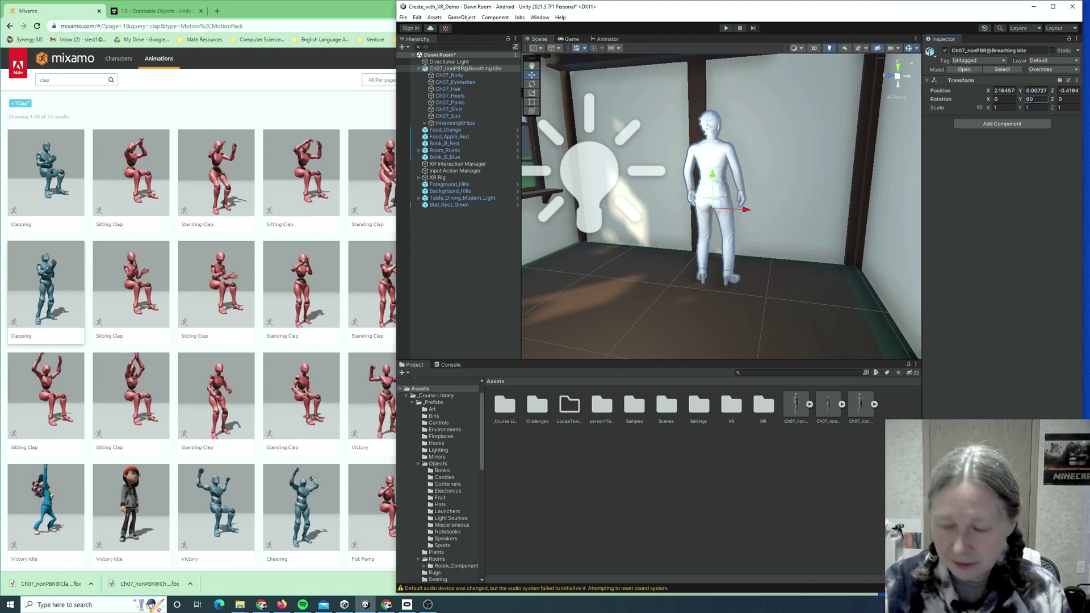
key(BackSpace)
key(BackSpace)
text(270)
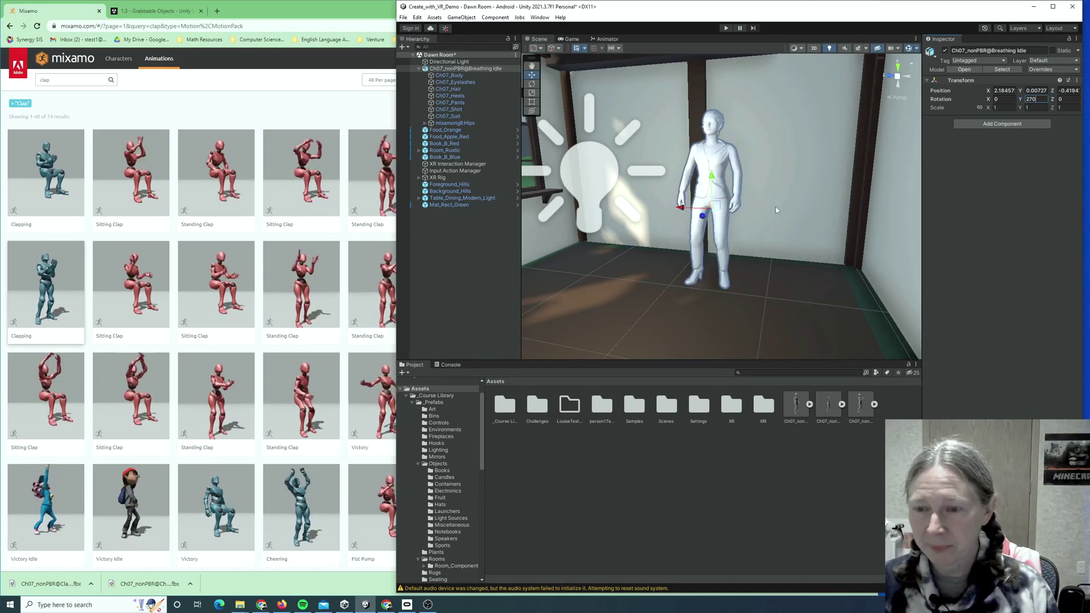
click(441, 68)
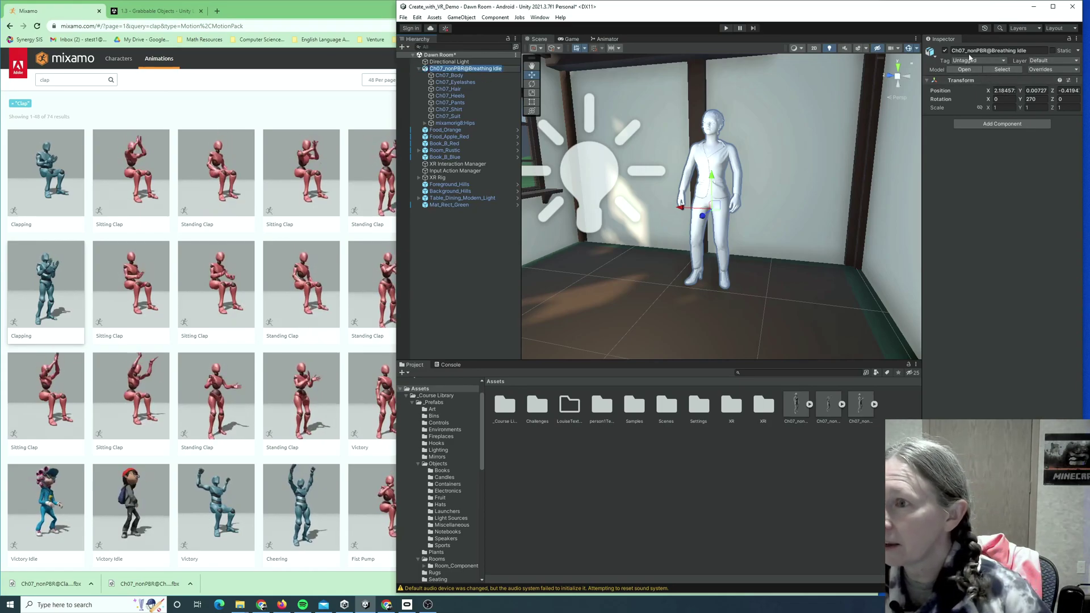
Select the Breathing Idle model and review its Model, Rig, Animation and Materials import tabs.
click(798, 402)
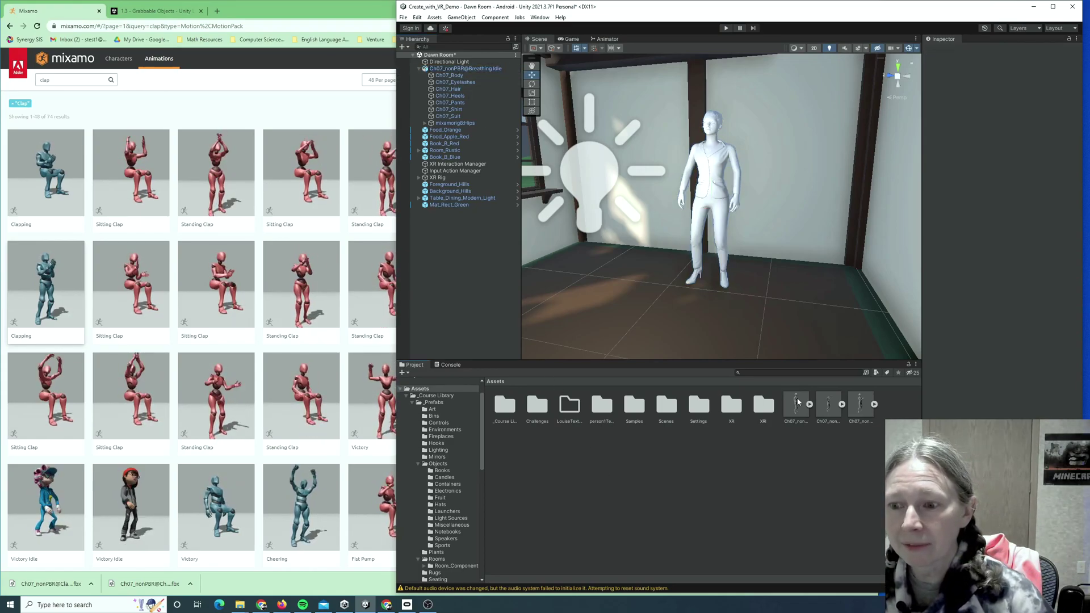
click(794, 406)
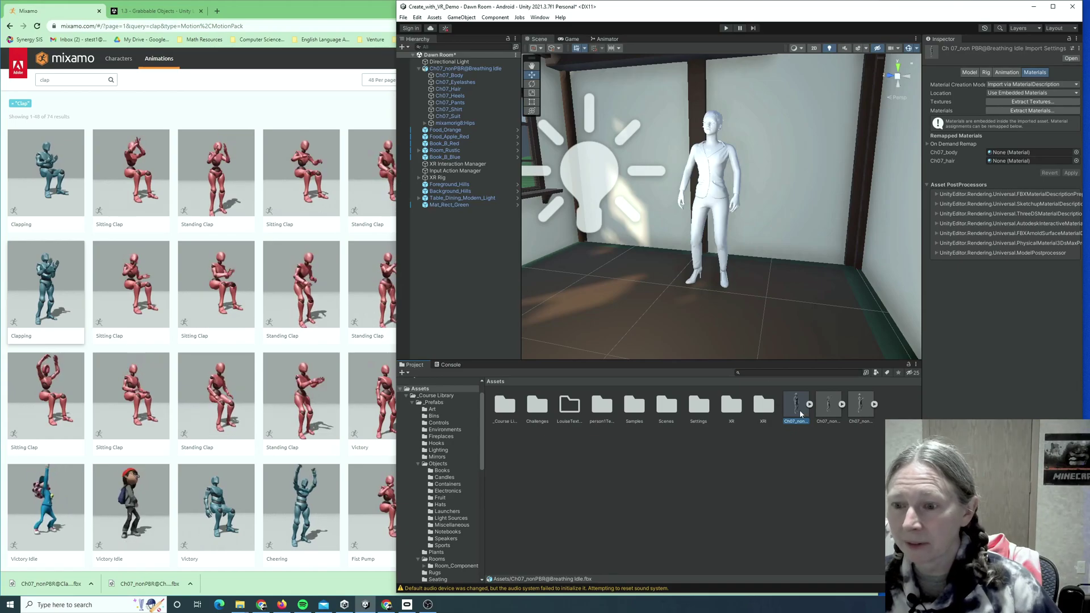
click(967, 73)
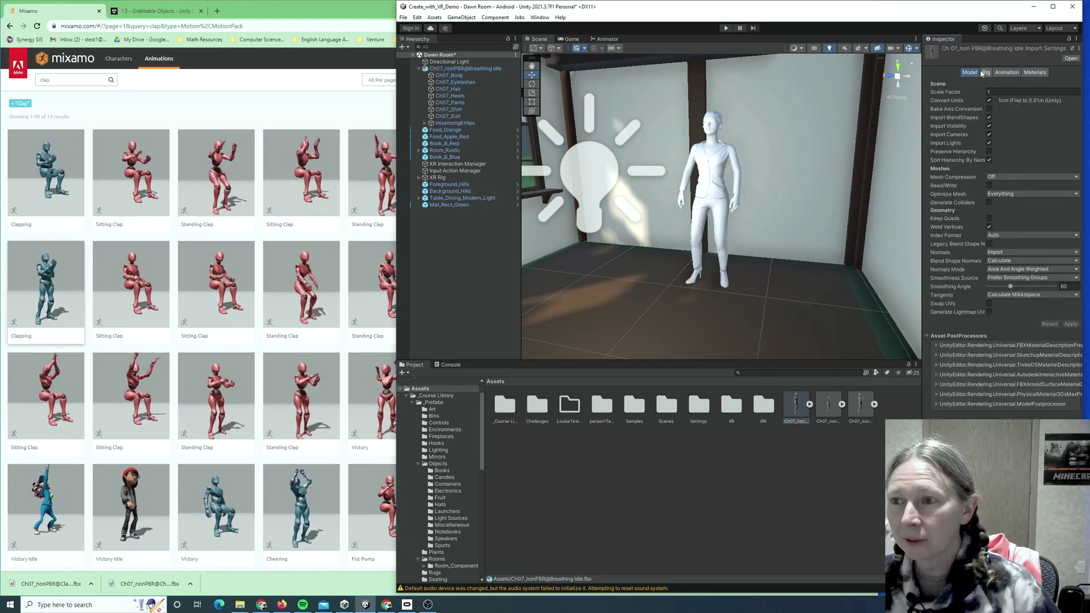
click(986, 73)
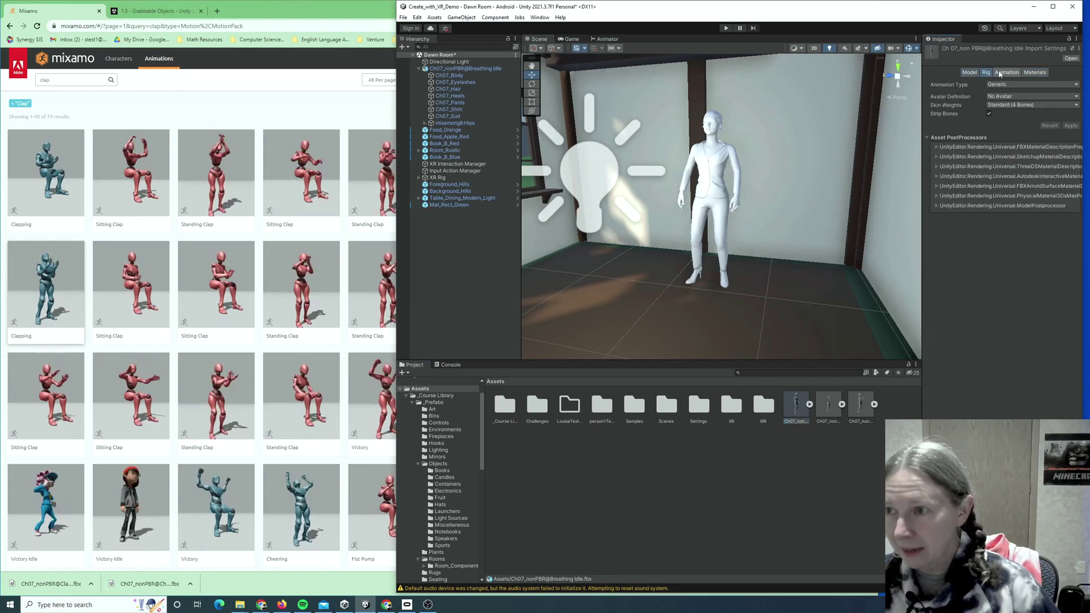
click(1003, 72)
click(1033, 72)
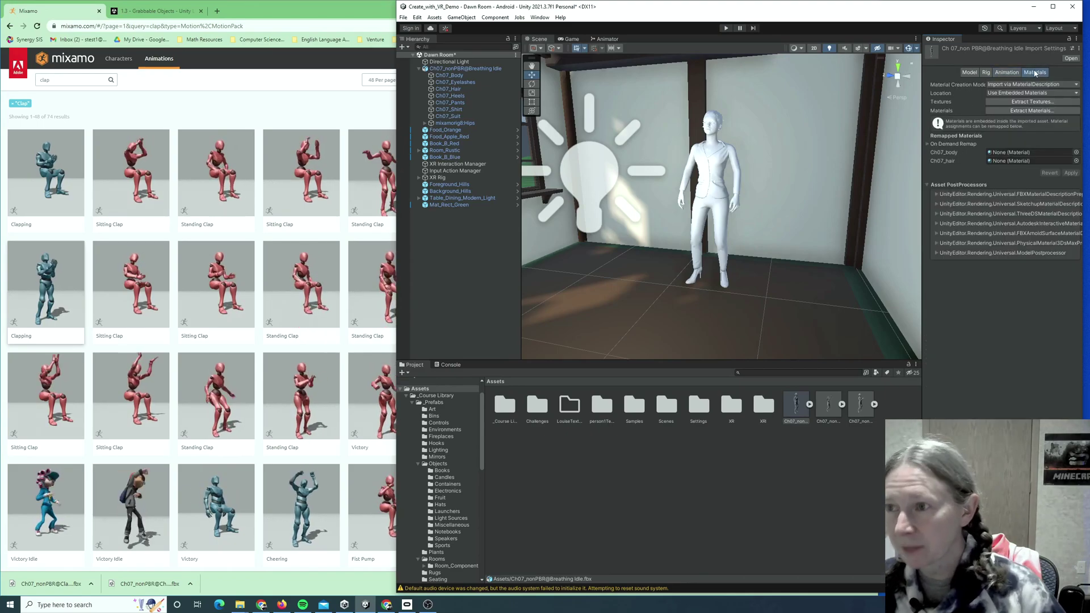
Extract the model's textures and materials into the LouiseTextures folder.
click(1017, 103)
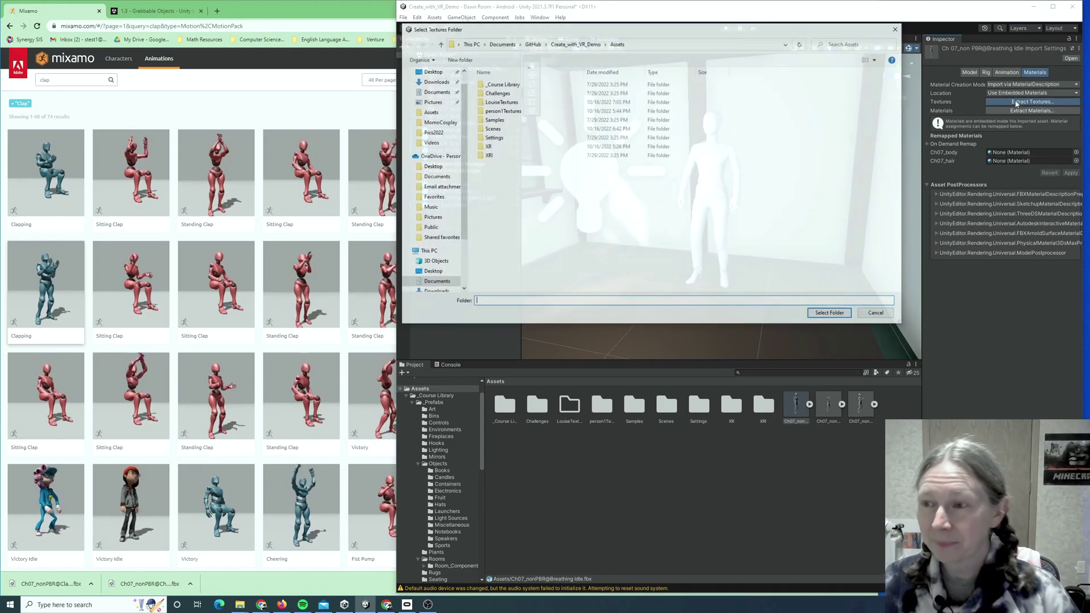
click(498, 102)
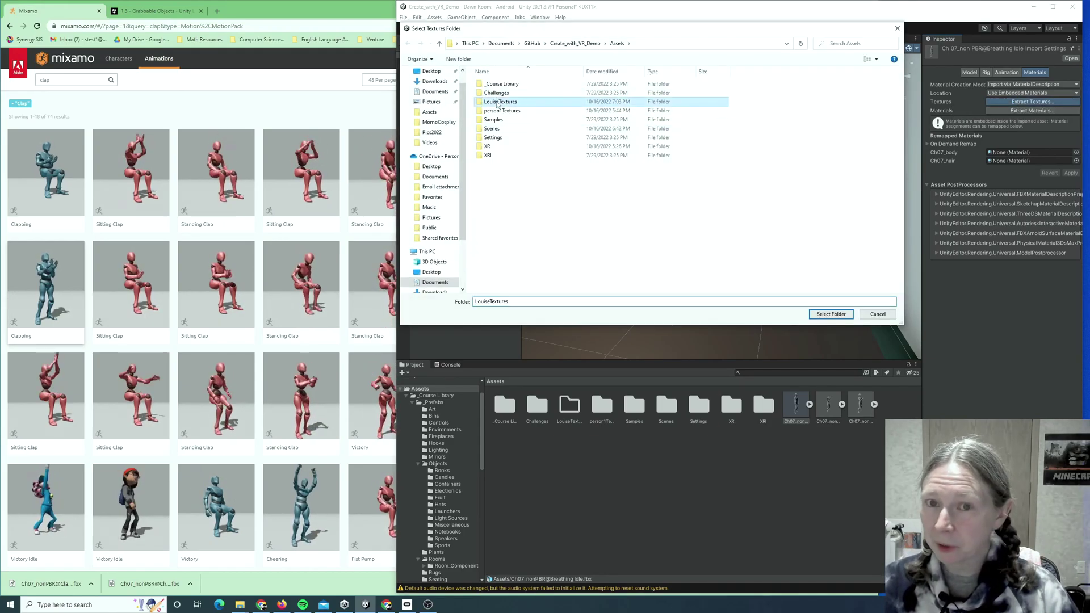
click(831, 315)
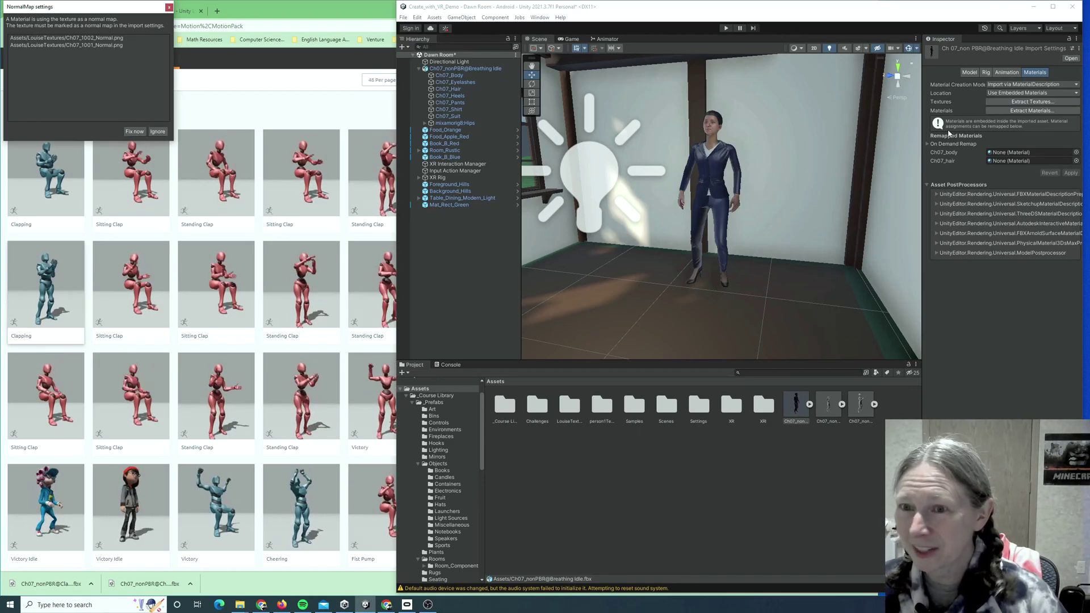
click(1018, 112)
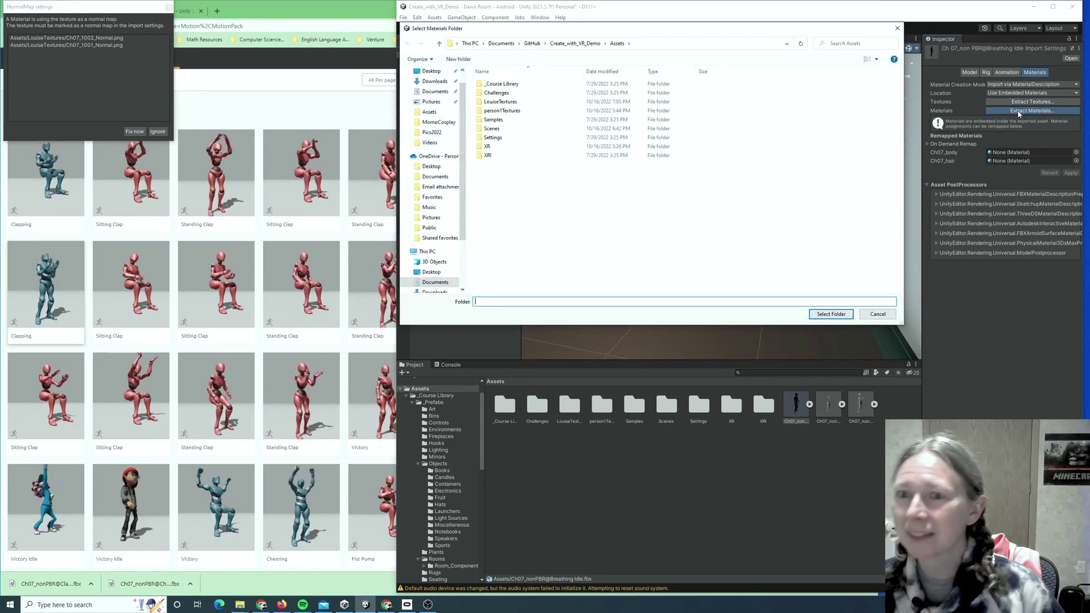
click(500, 101)
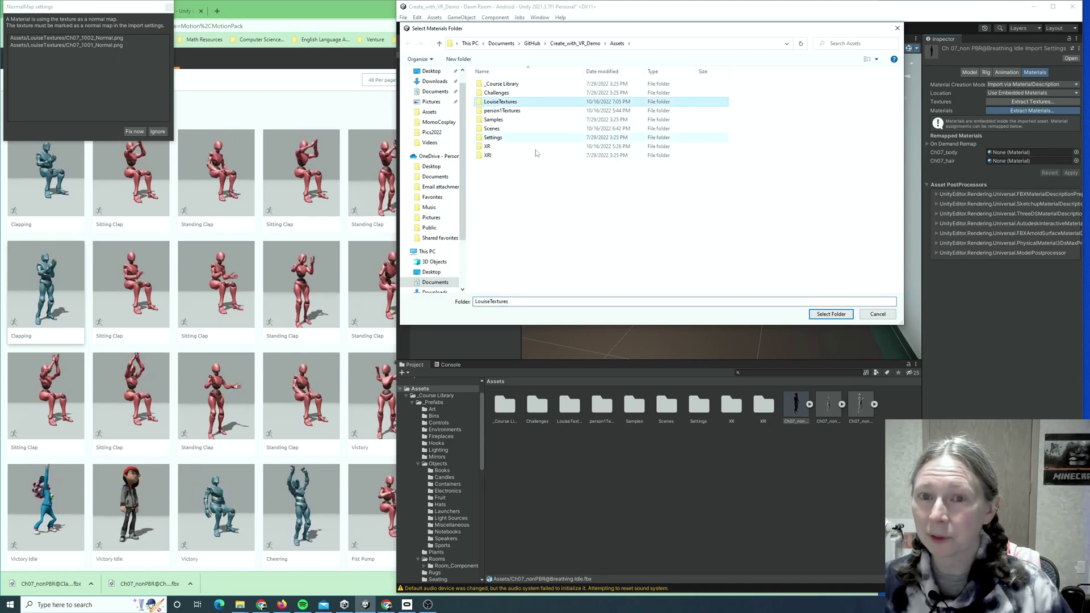
click(831, 314)
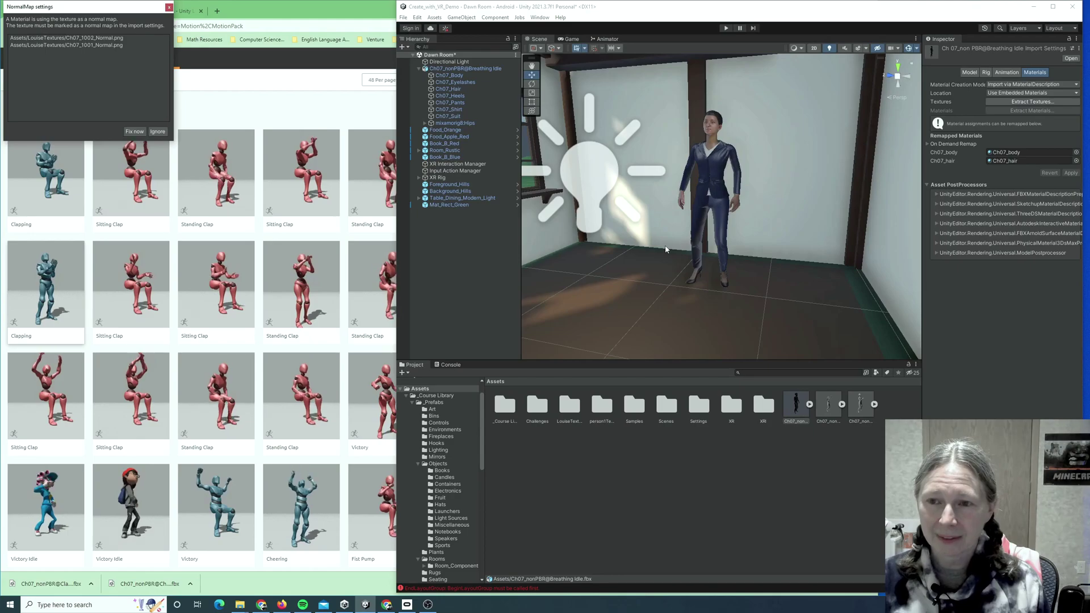
Rotate the Scene view so the textured Louise character faces the camera.
right_drag(634, 247, 691, 298)
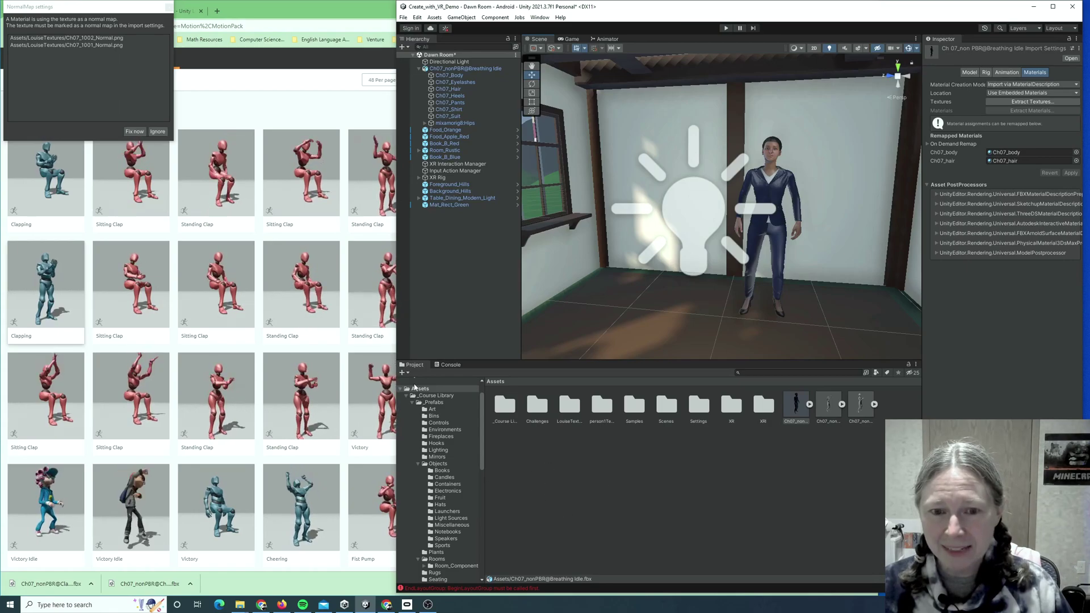
Create the LouiseAnimator Animator Controller in Assets and open its Base Layer in a widened Animator window.
right_click(559, 458)
mouse_move(642, 232)
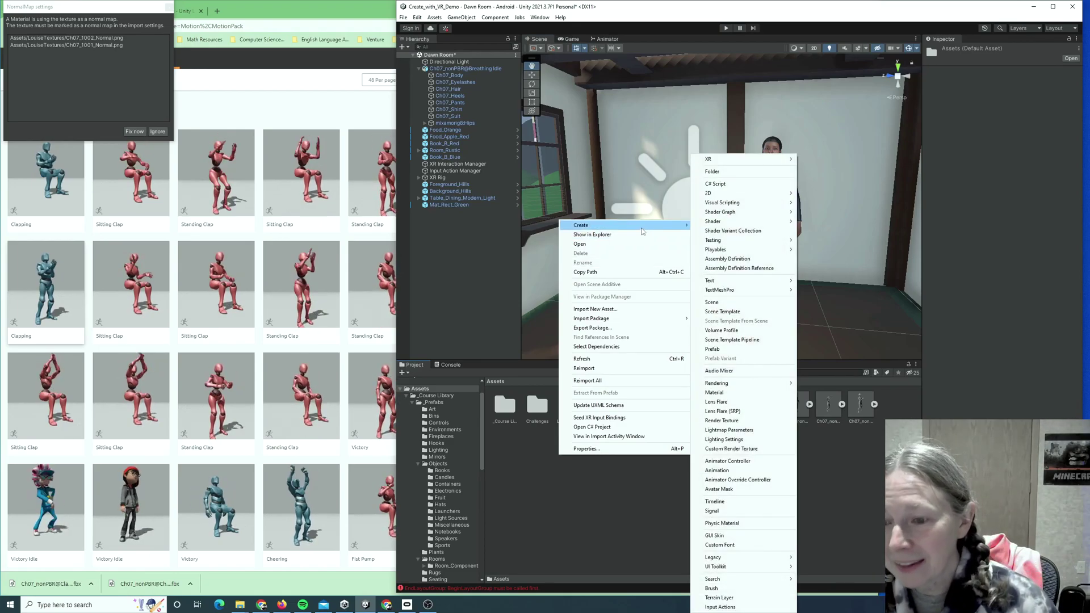
click(710, 463)
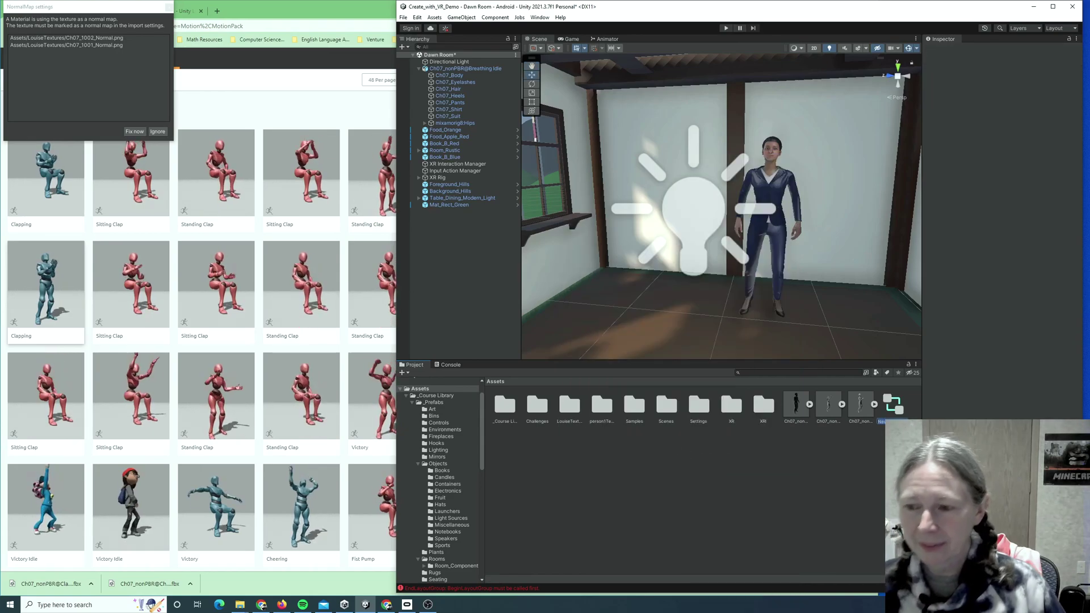
text(Lou)
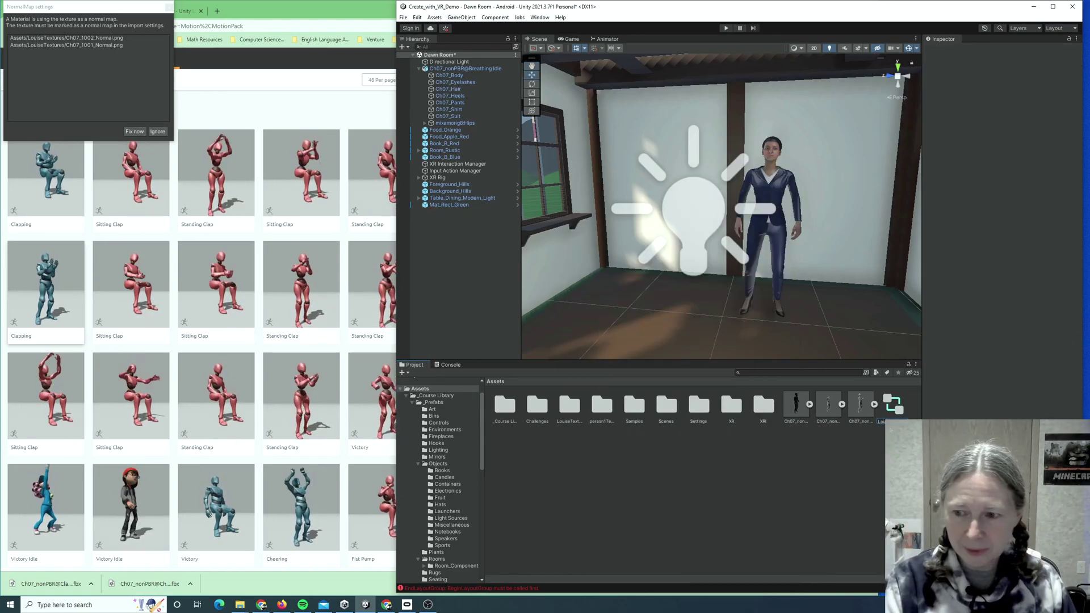
text(ise)
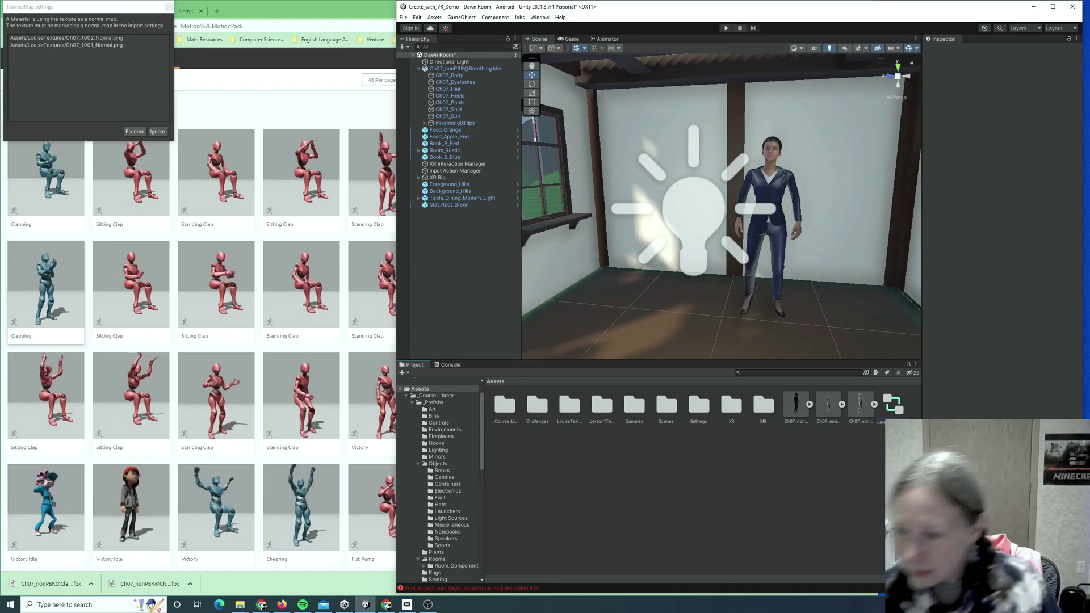
text(Animator)
key(Return)
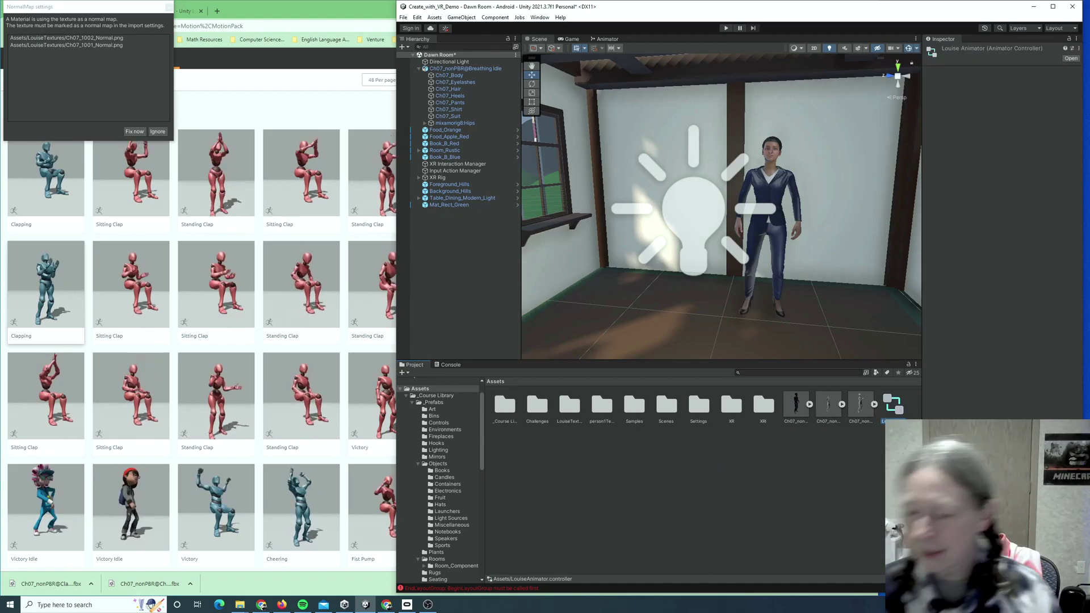
double_click(890, 413)
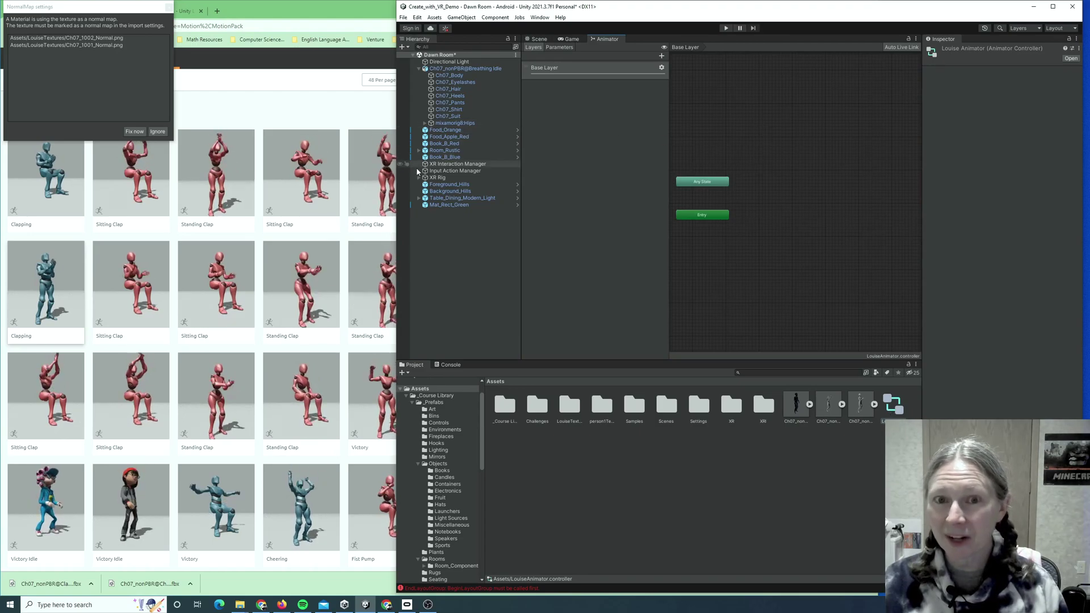
drag(396, 170, 1, 170)
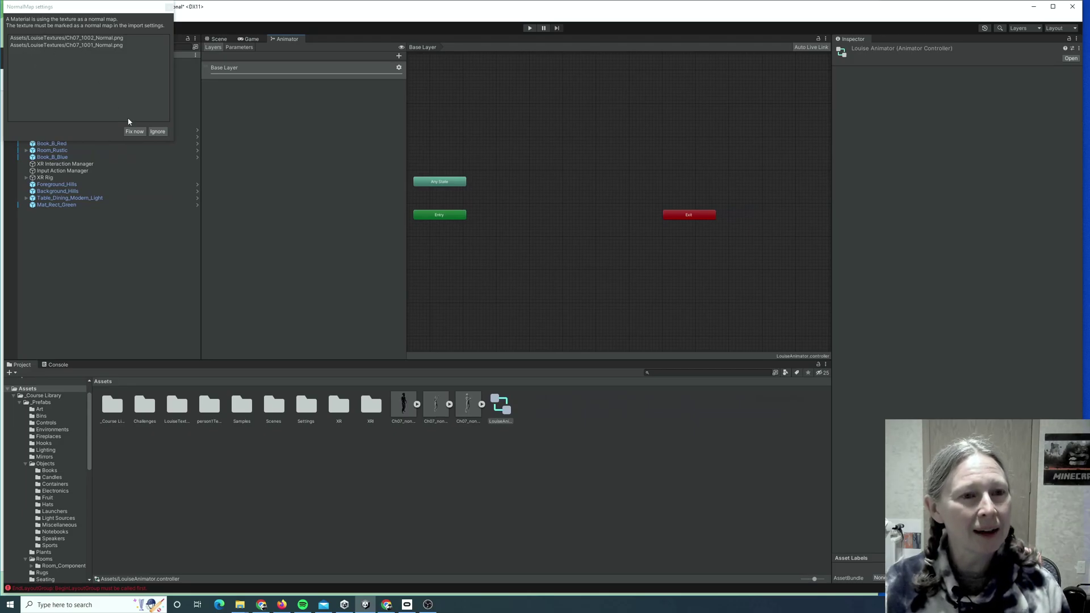
Apply the NormalMap fix, then move the Any State and Entry nodes higher in the graph.
click(135, 132)
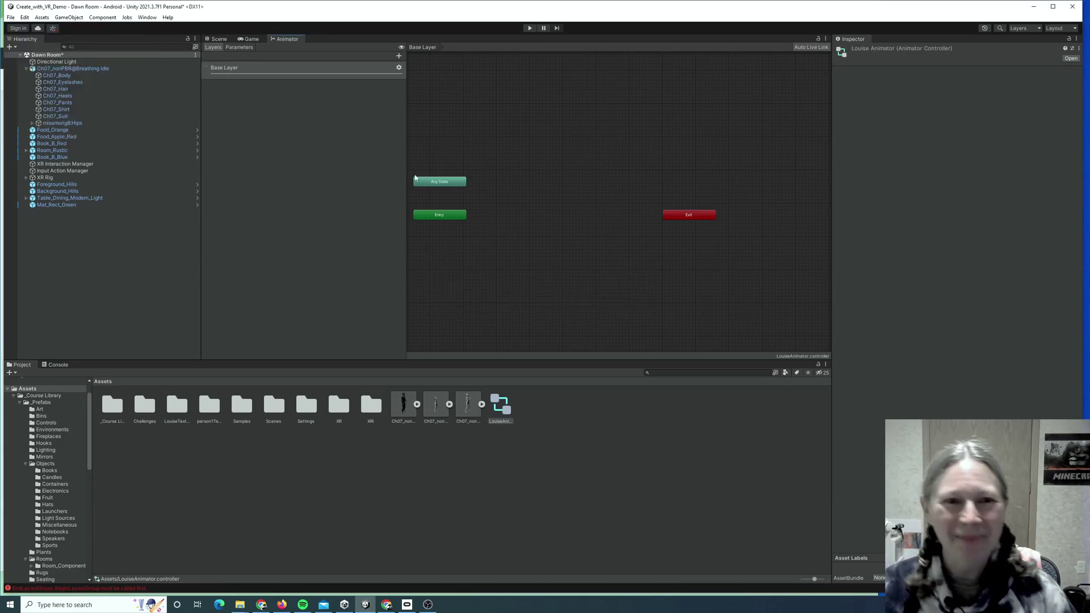
drag(445, 182, 458, 136)
drag(438, 215, 452, 182)
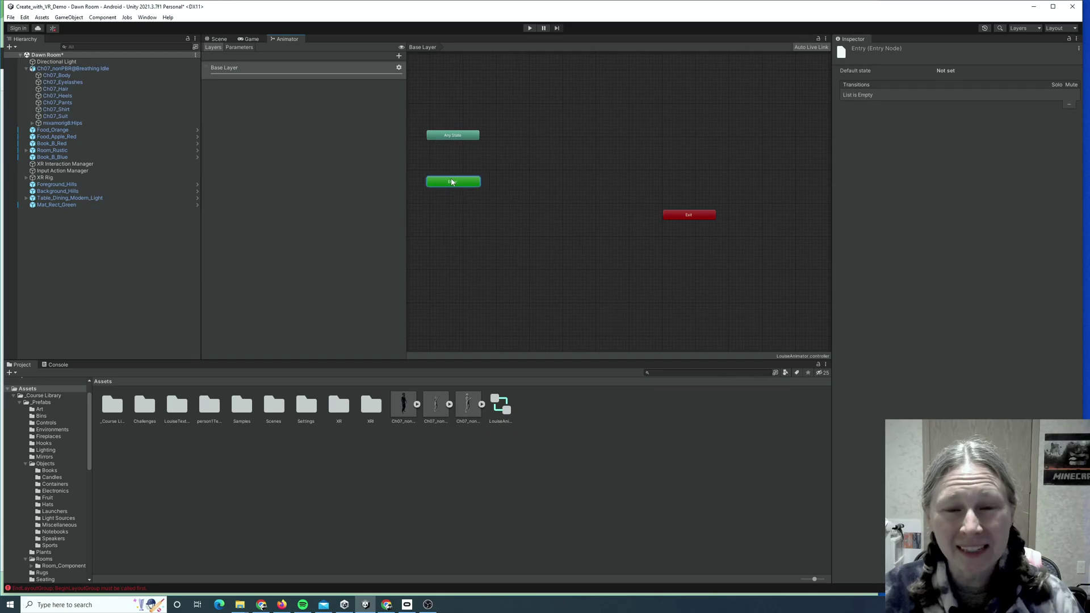
Add an empty state beside Entry, name it Idle and set its Motion to Breathing Idle.
right_click(522, 186)
mouse_move(556, 190)
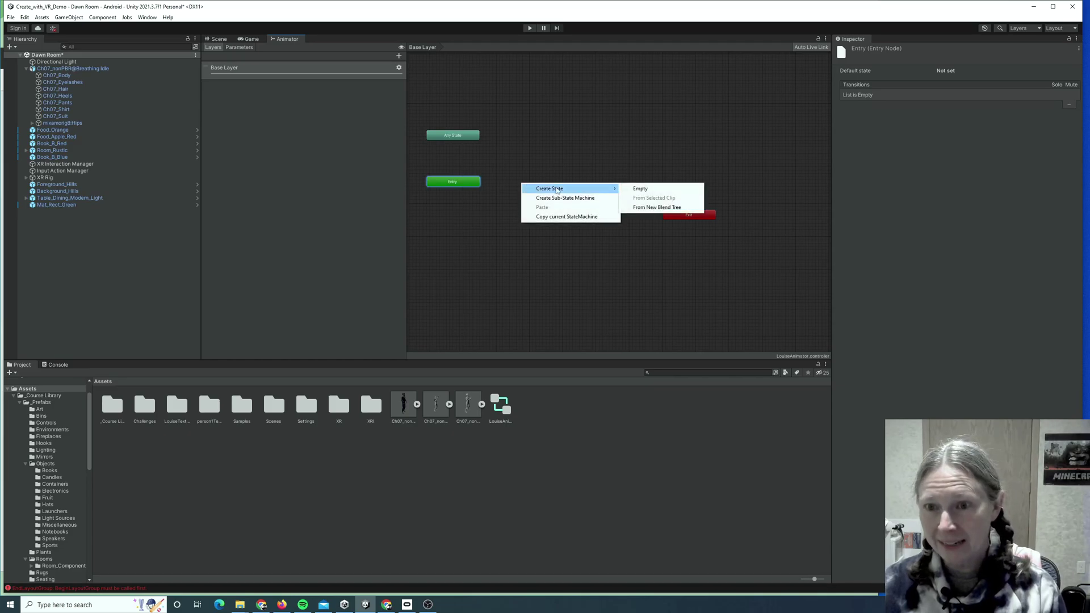
click(636, 190)
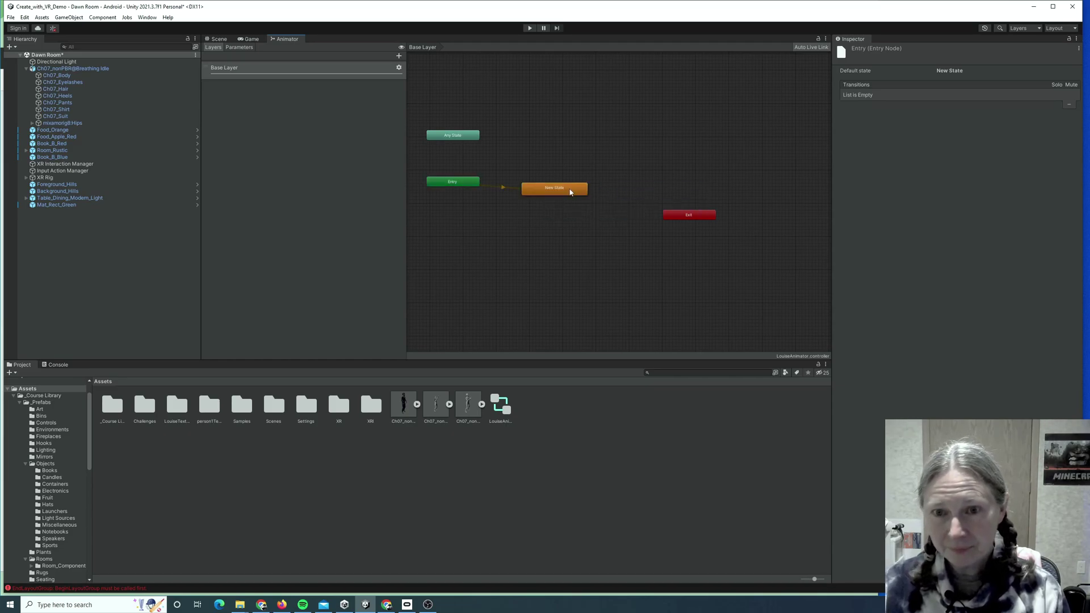
drag(570, 192, 556, 185)
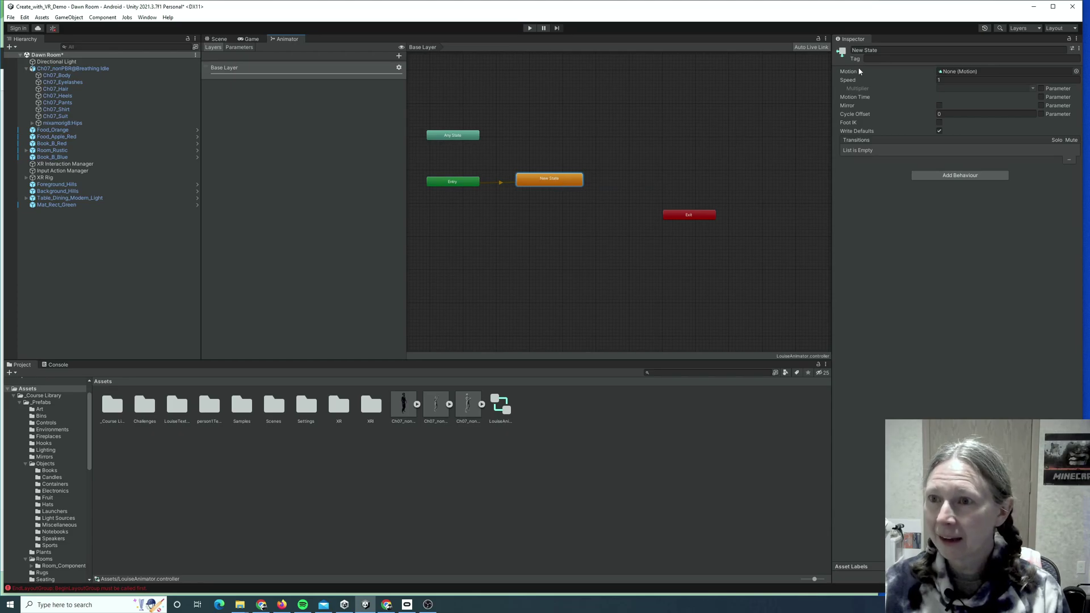
drag(883, 51, 842, 53)
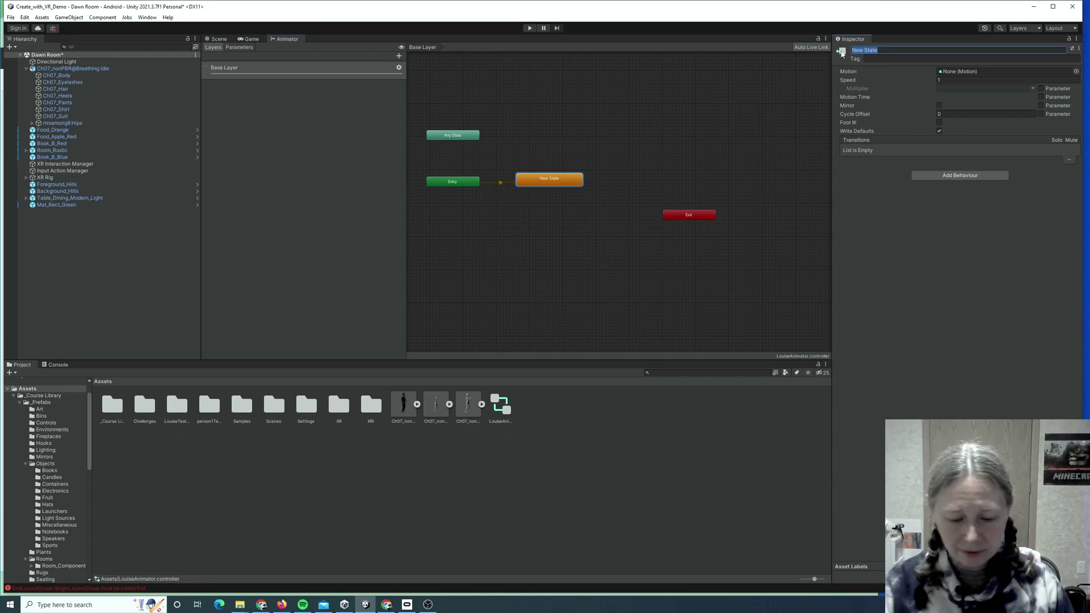
text(Idle)
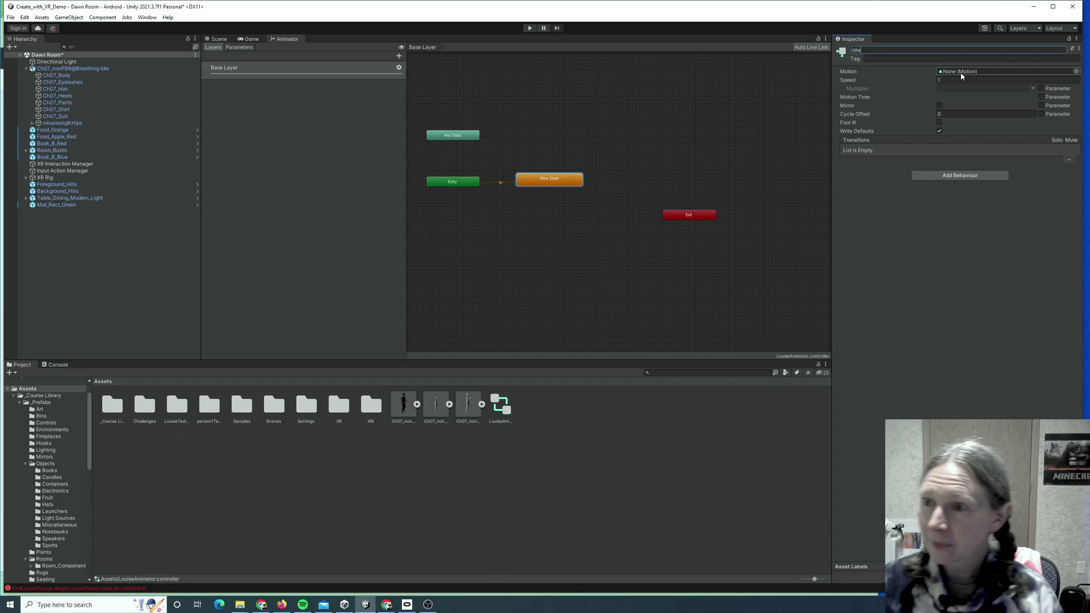
click(977, 73)
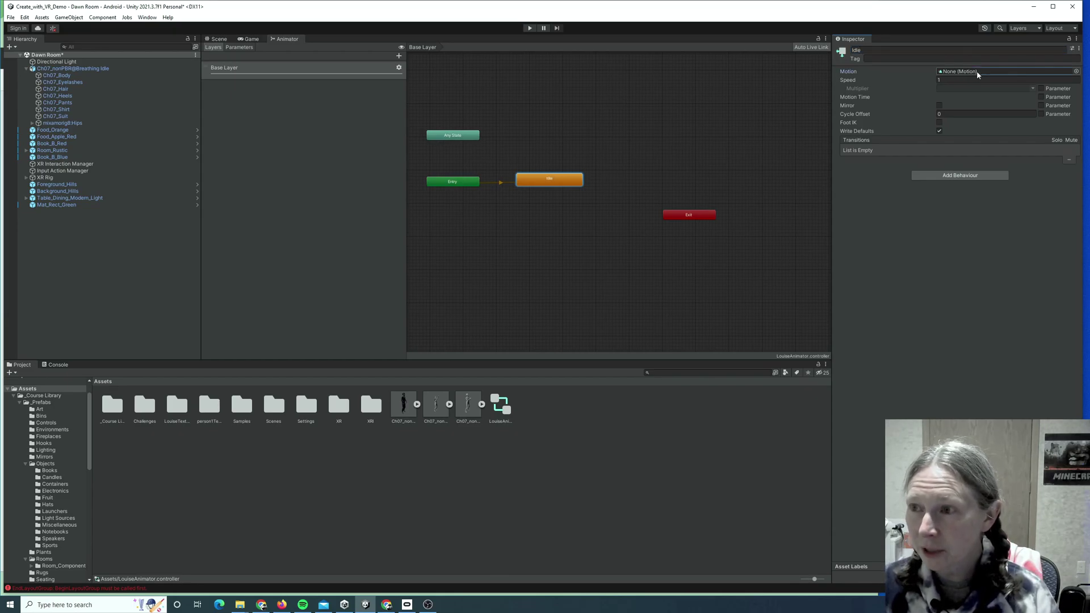
click(1077, 72)
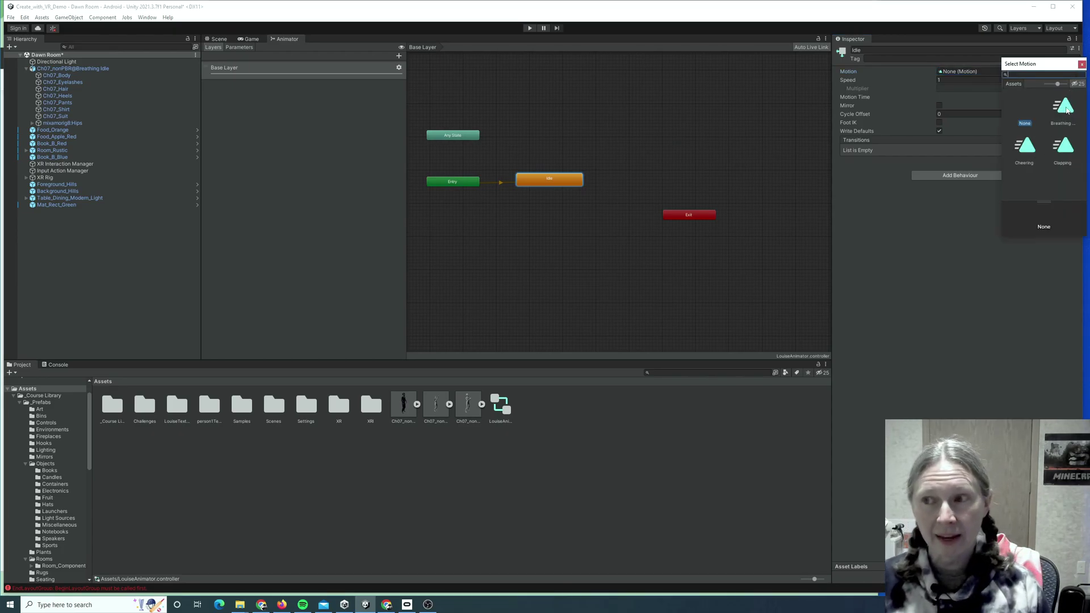
click(1067, 110)
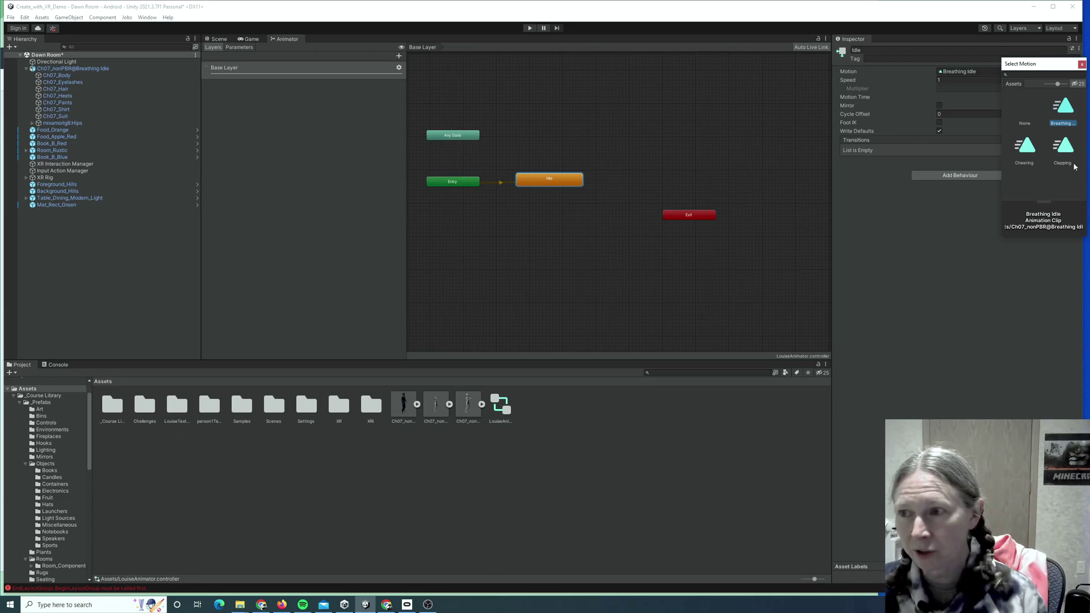
click(1082, 65)
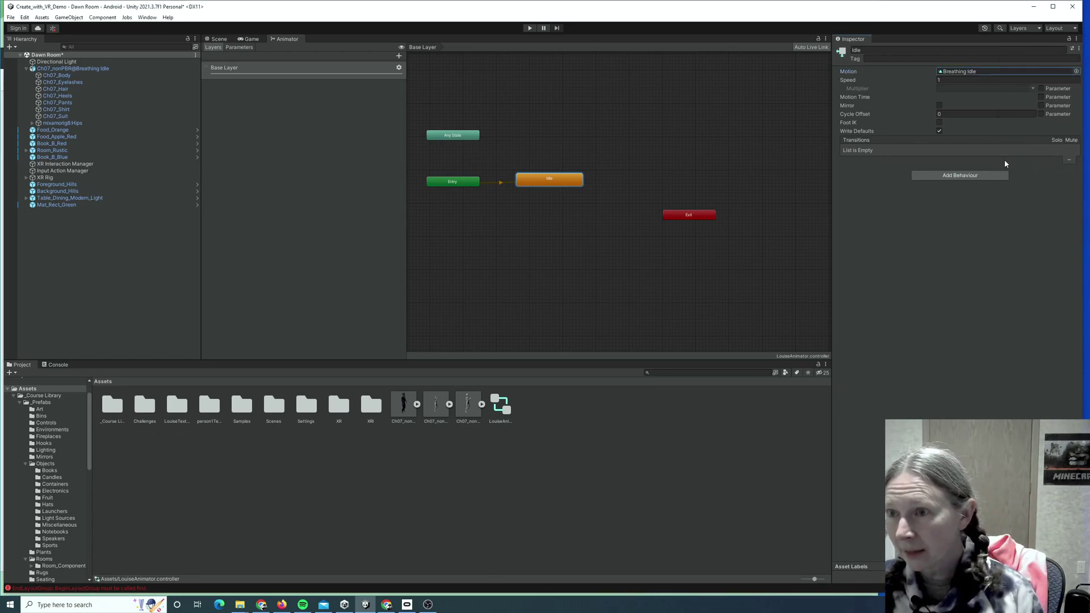
Add a transition from Idle back to Idle and move the Exit node slightly lower.
right_click(545, 182)
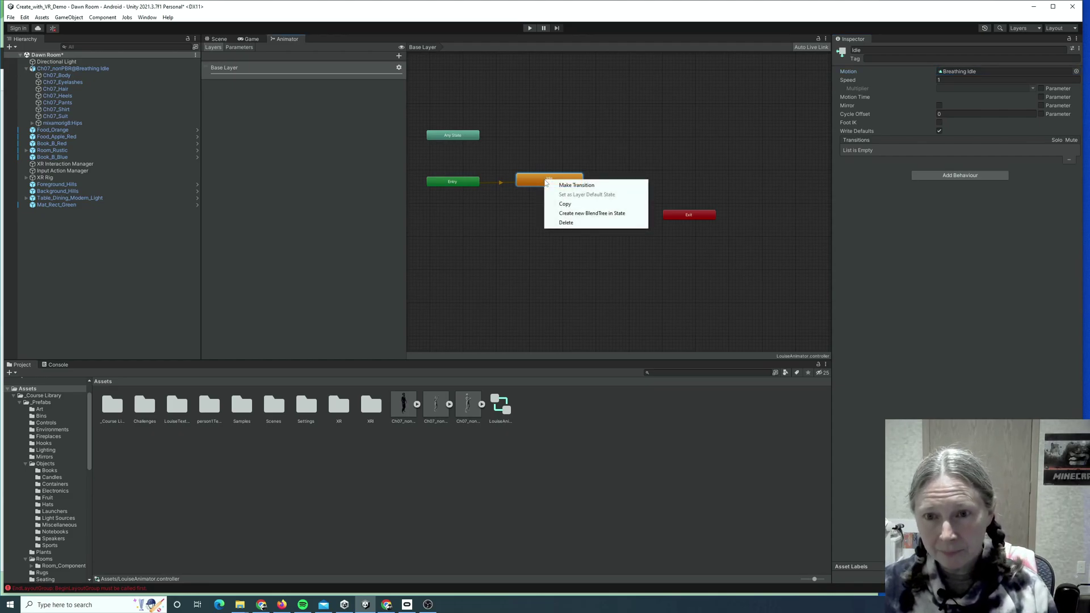
click(568, 185)
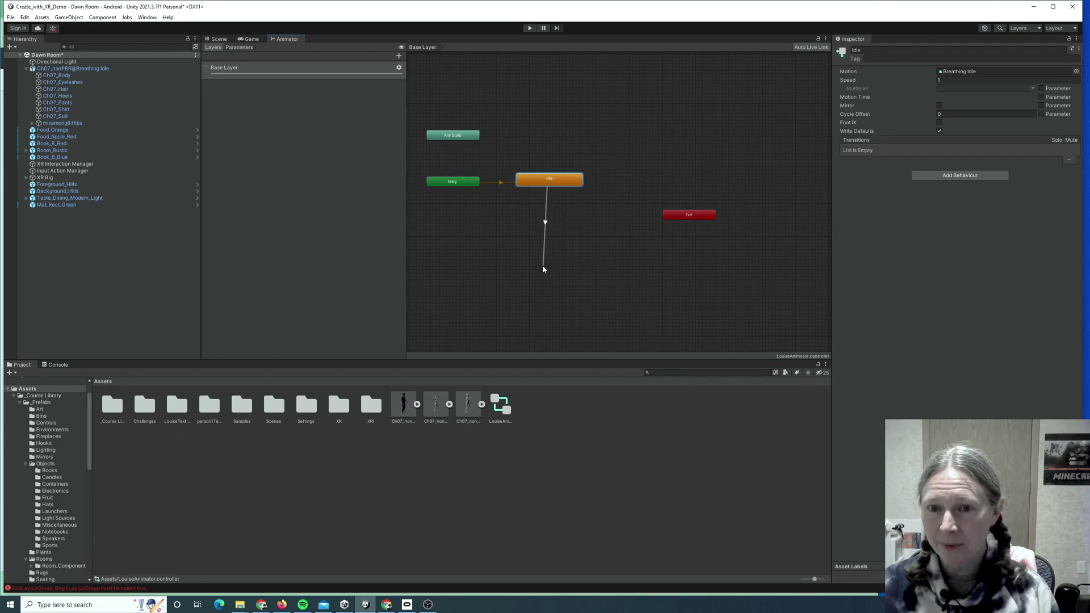
click(547, 181)
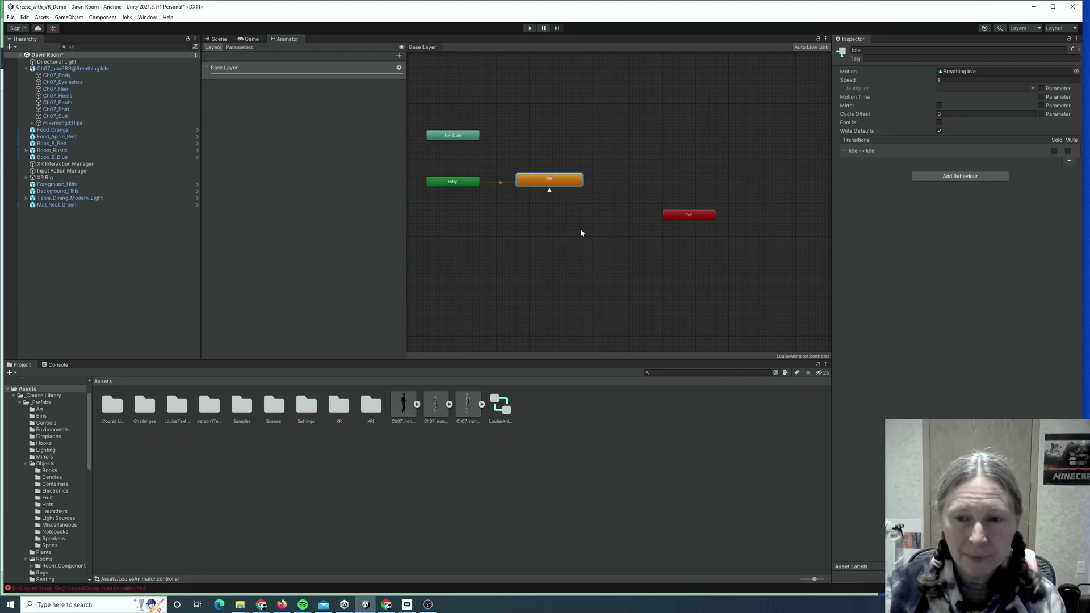
drag(685, 218, 692, 230)
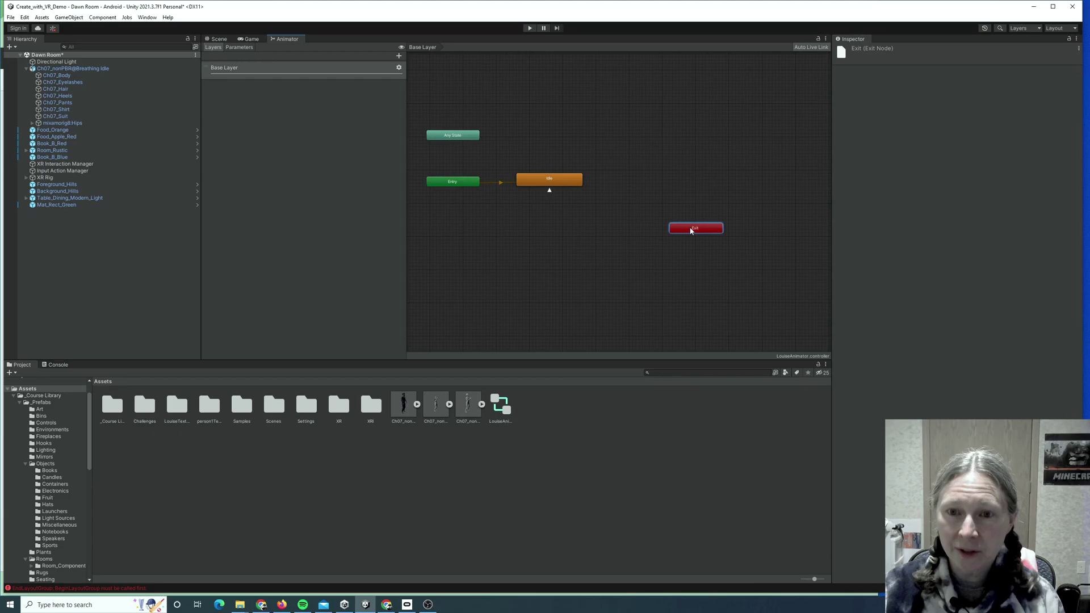
Add a new empty state named Cheer with the Cheering clip as its Motion.
right_click(480, 226)
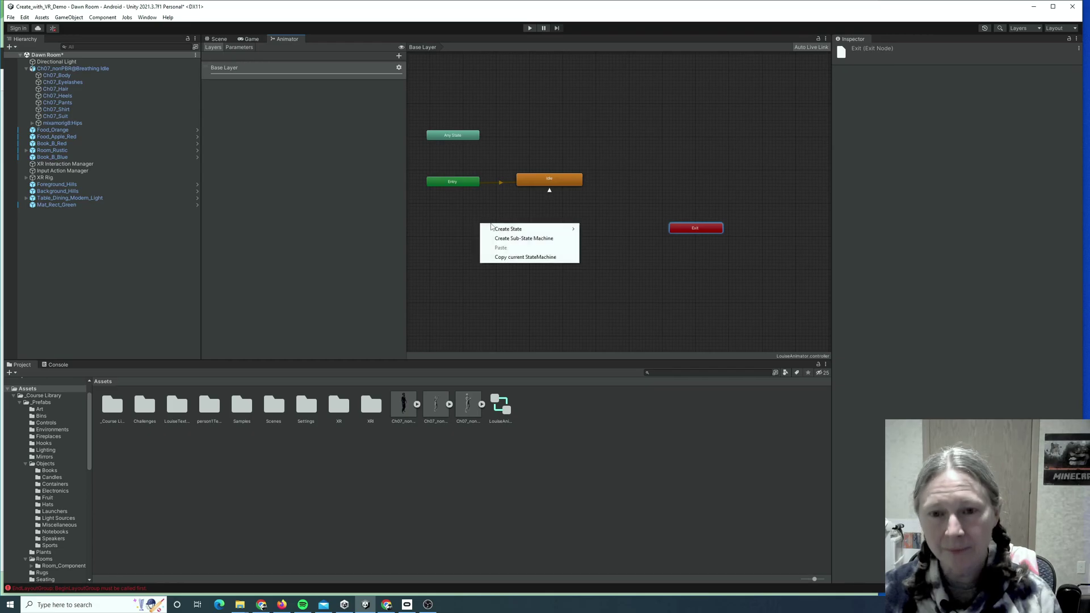
click(586, 231)
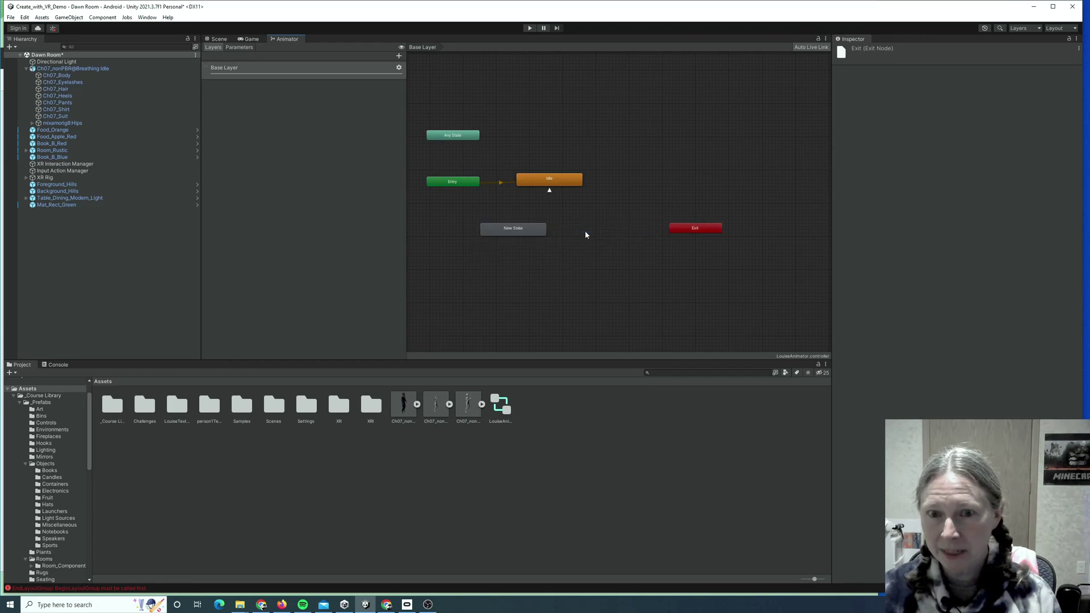
click(509, 229)
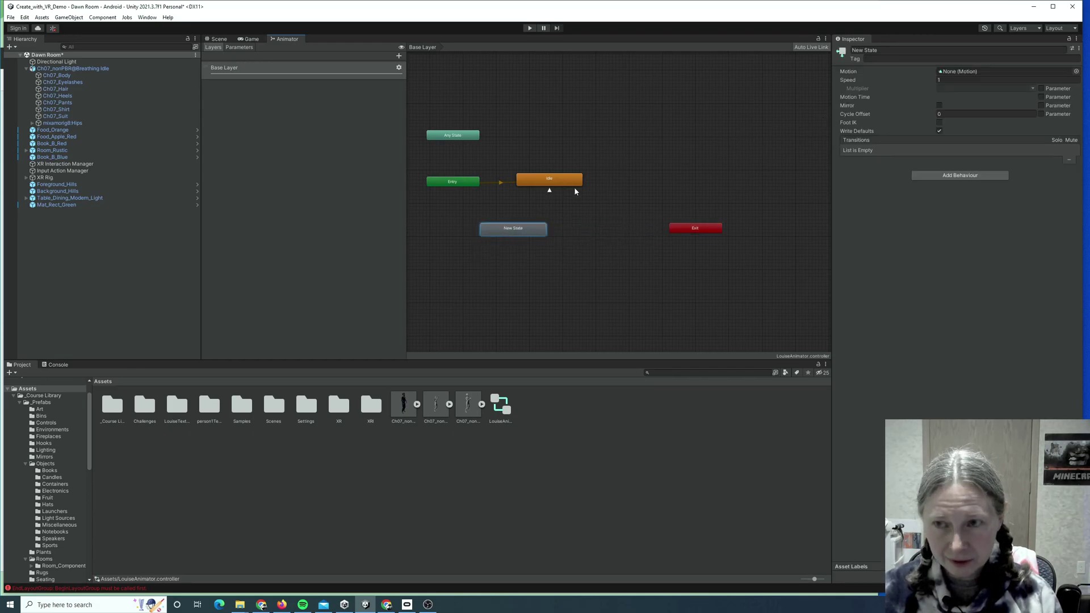
click(864, 50)
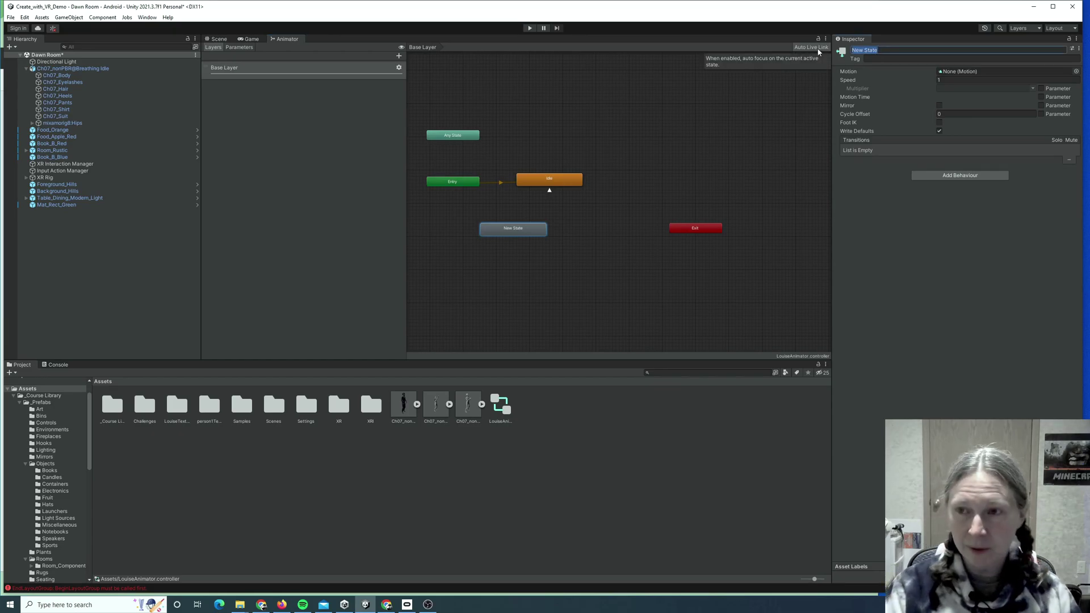
text(Cheer)
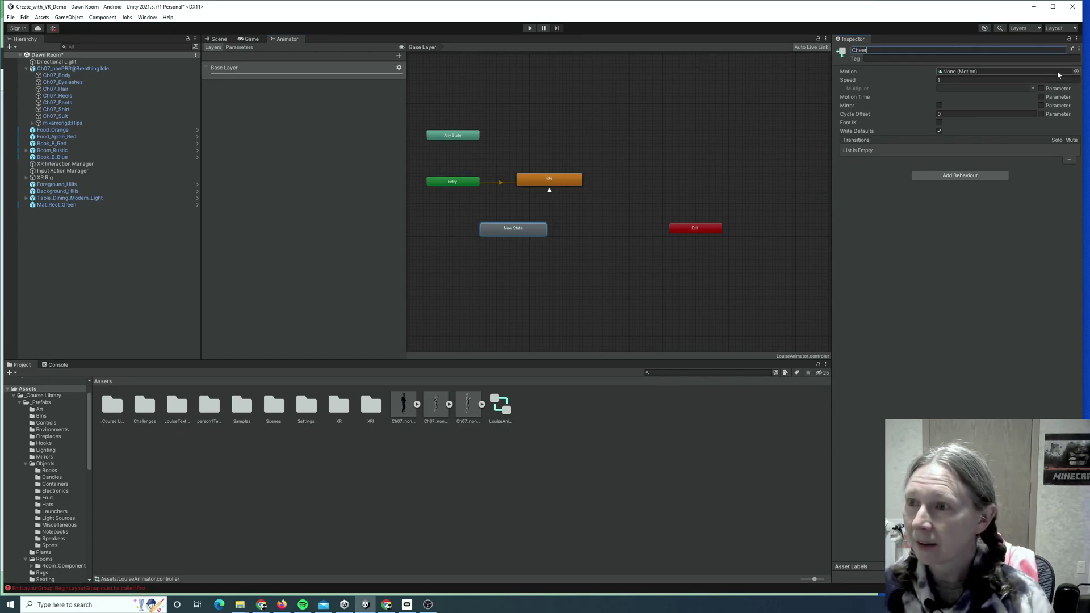
click(1078, 72)
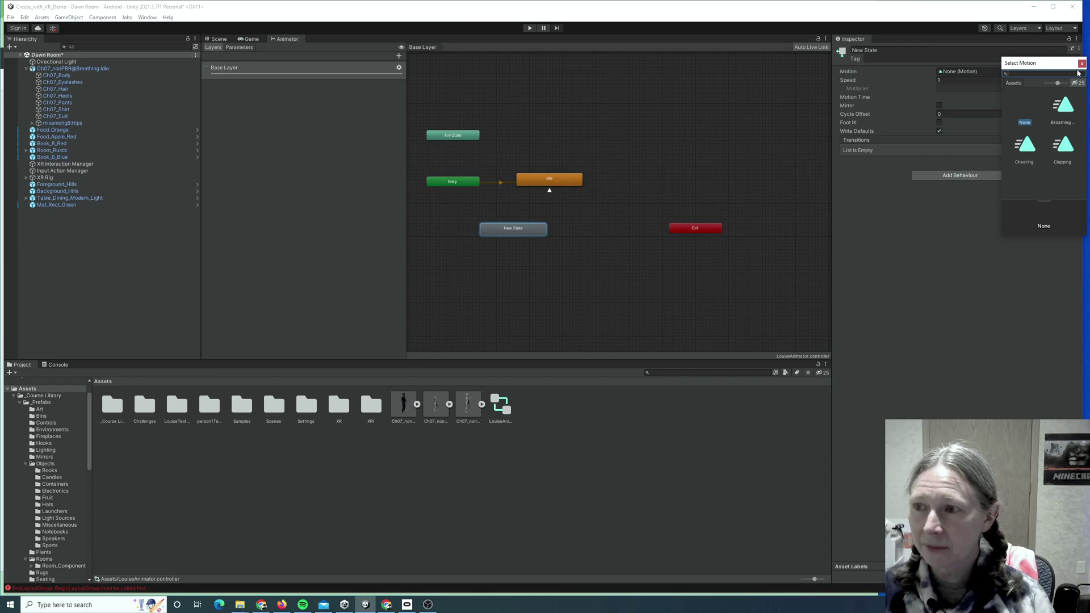
click(1026, 145)
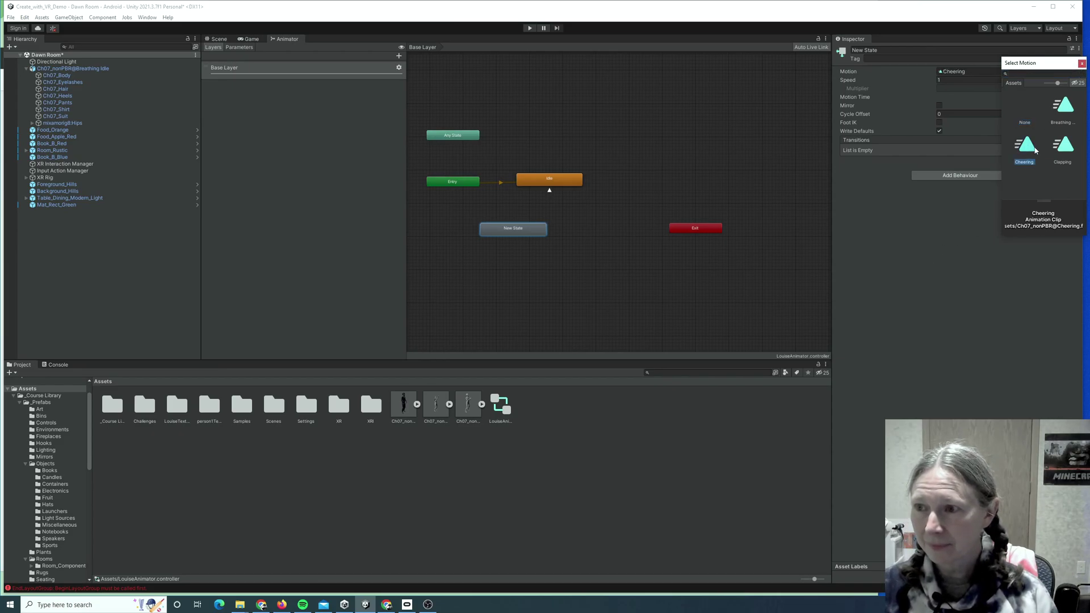
double_click(1027, 150)
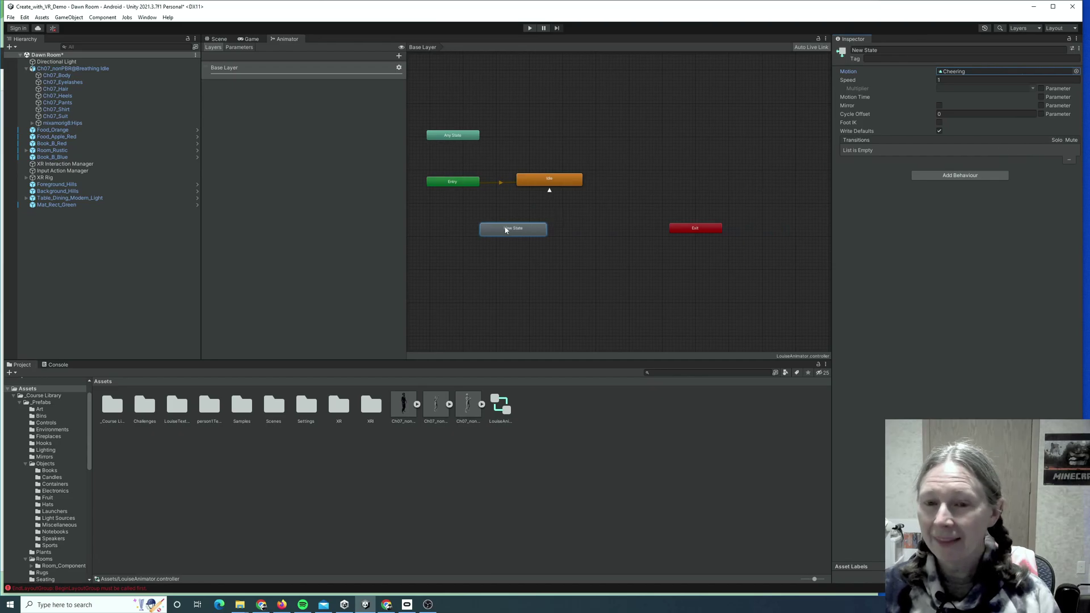
drag(880, 50, 826, 50)
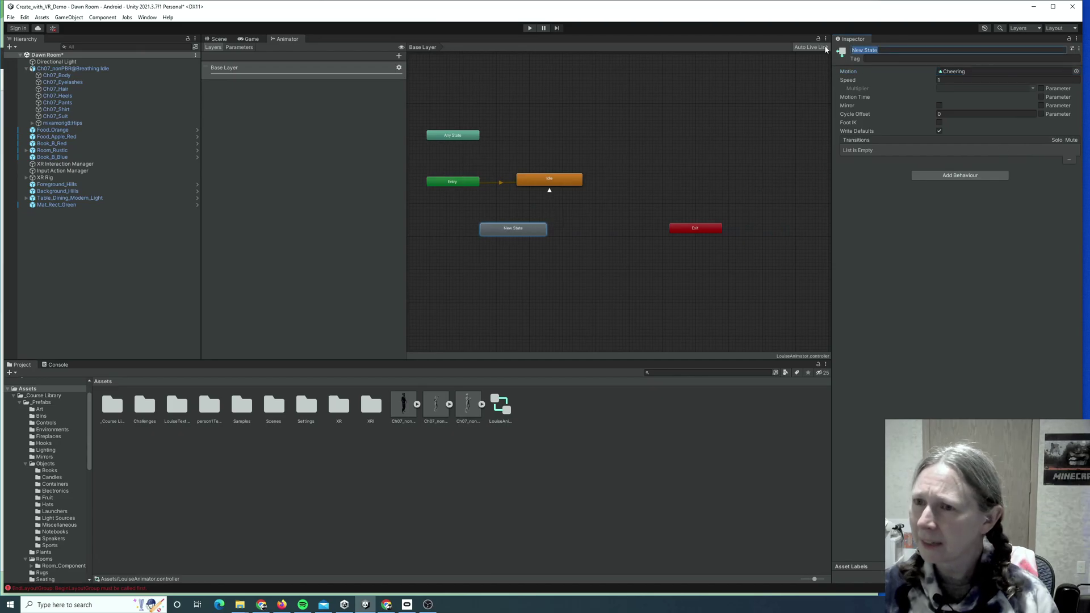
text(Cheer)
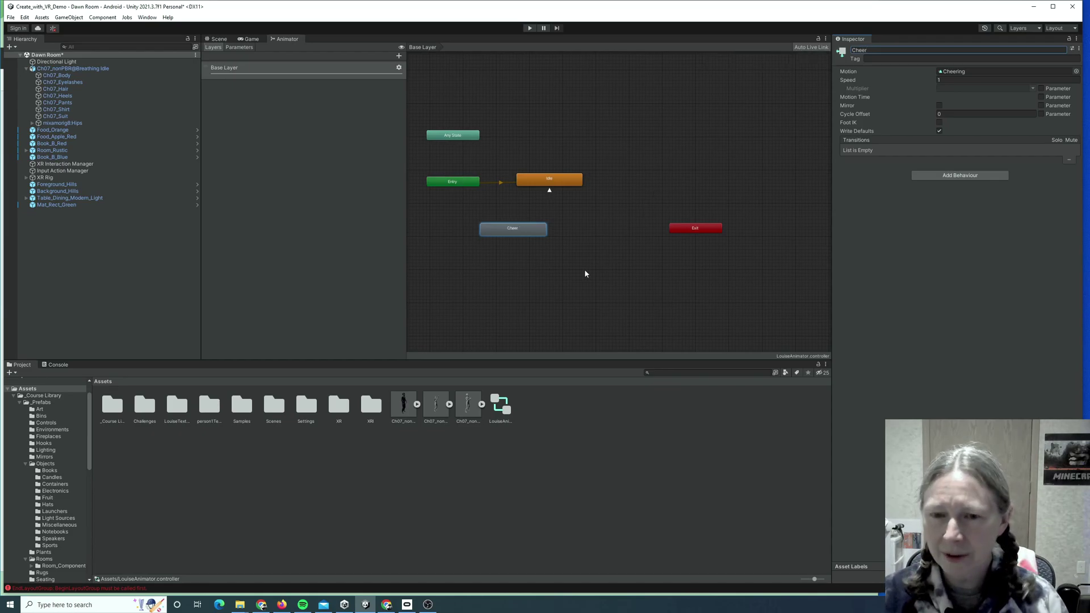
click(533, 233)
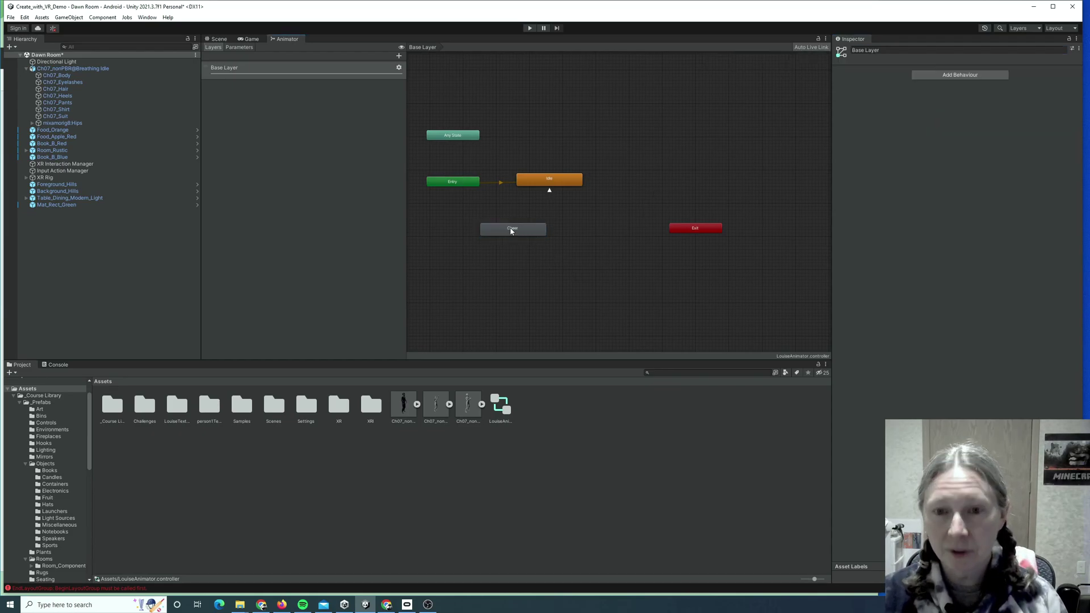
Make a transition from the Cheer state to Idle.
right_click(510, 231)
click(540, 231)
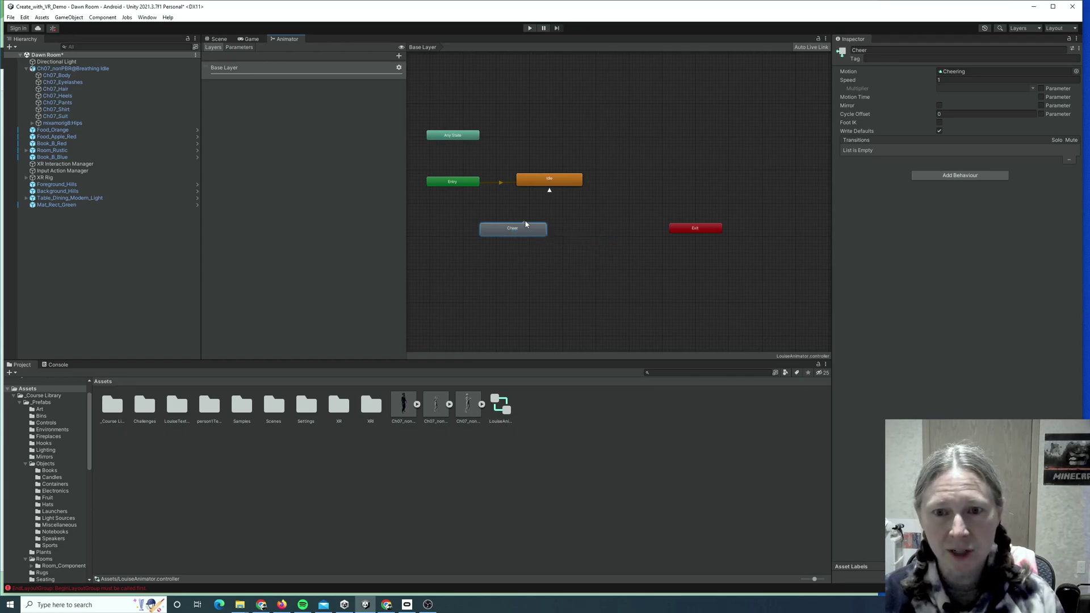
click(546, 183)
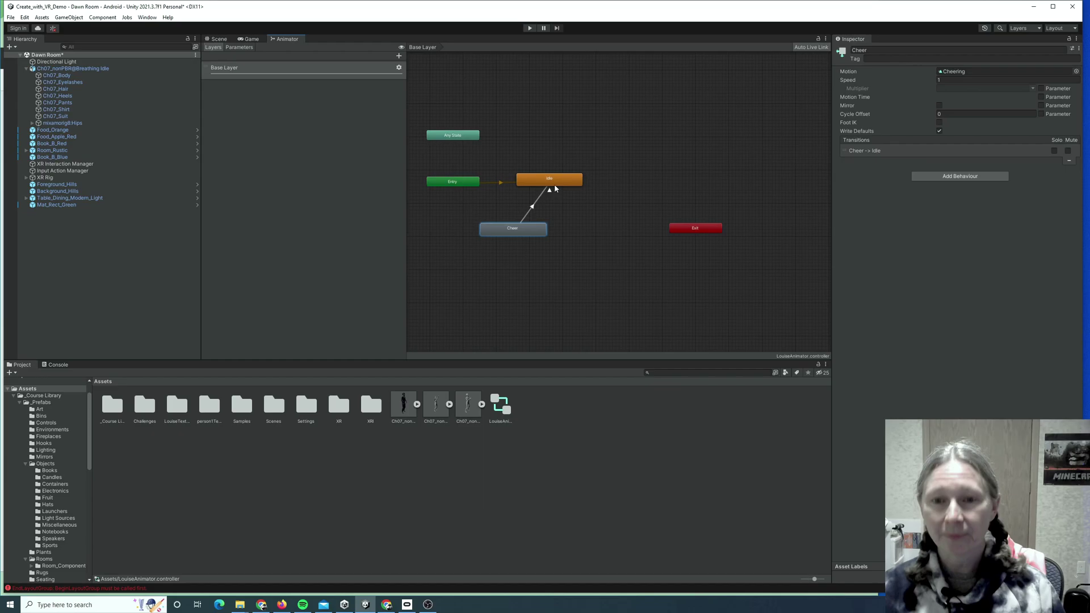
Add a new empty state named Clap with the Clapping clip as its Motion.
drag(567, 183, 570, 182)
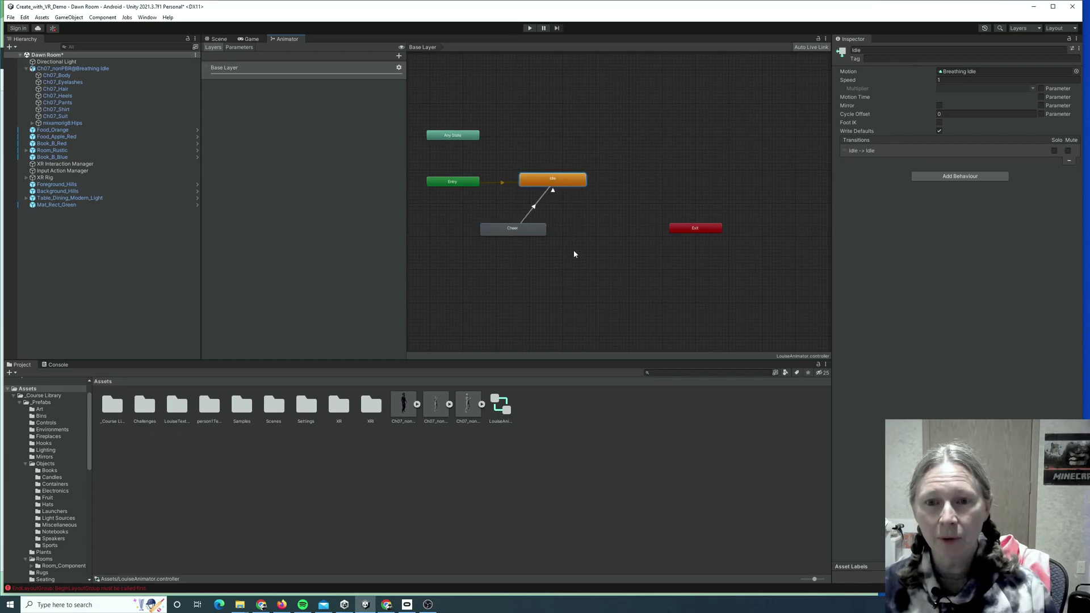
right_click(584, 230)
mouse_move(652, 232)
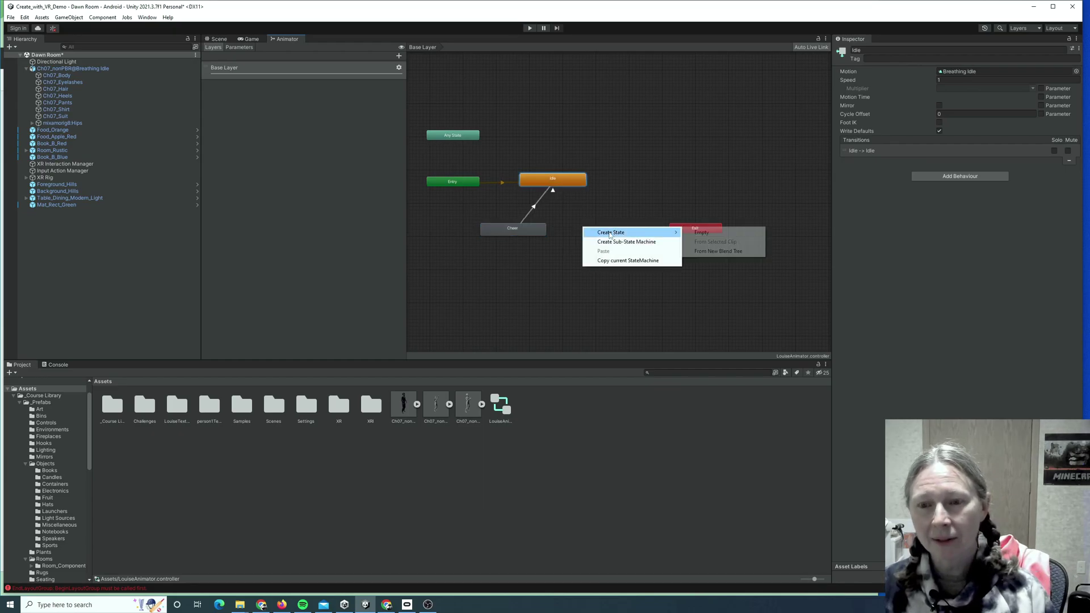
click(714, 234)
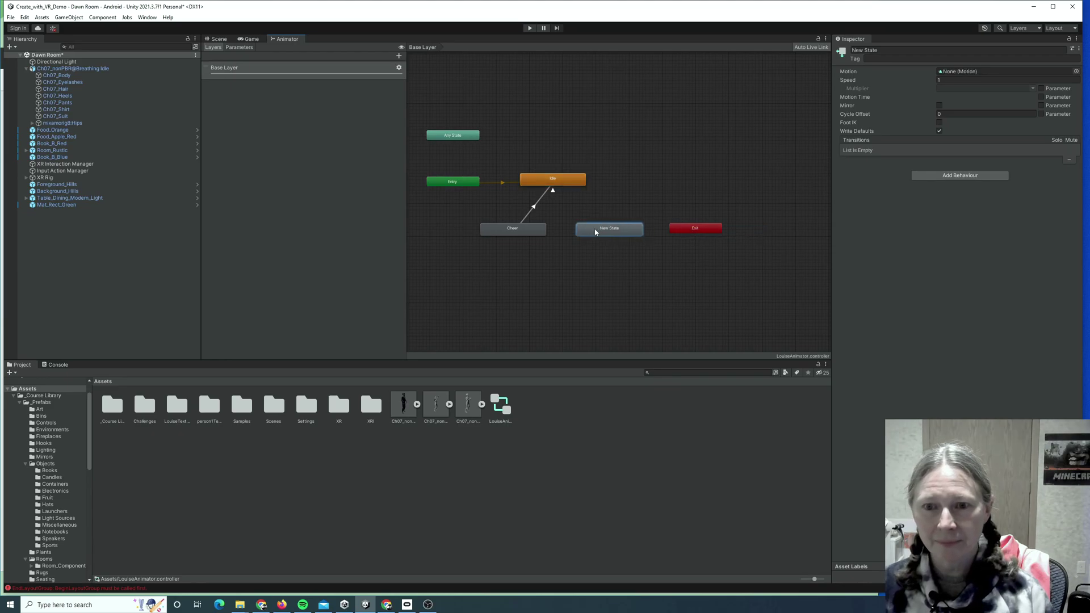
click(895, 59)
click(896, 51)
text(Clap)
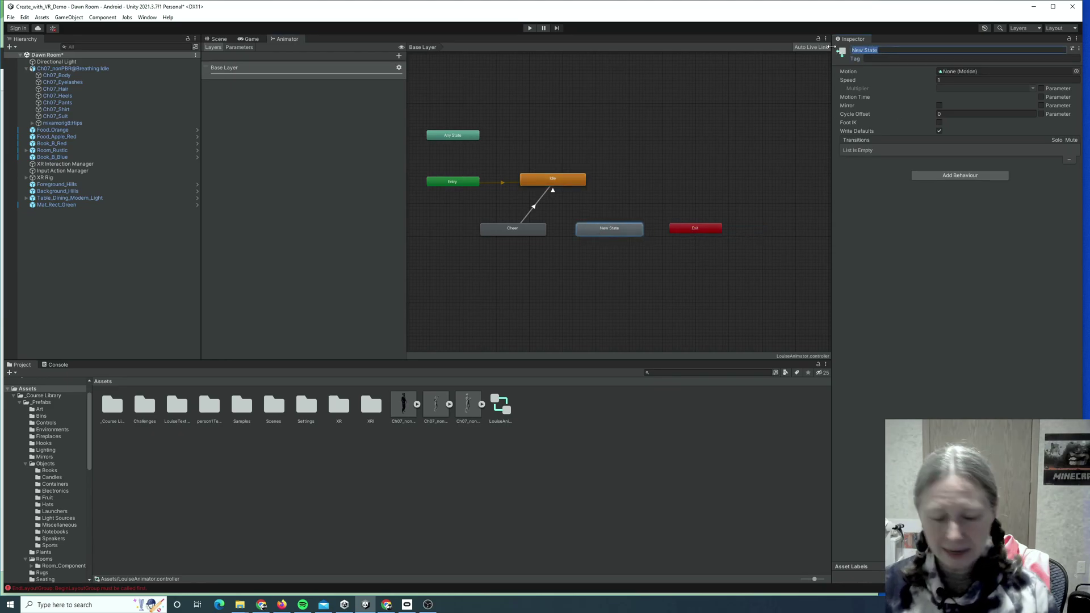
key(Return)
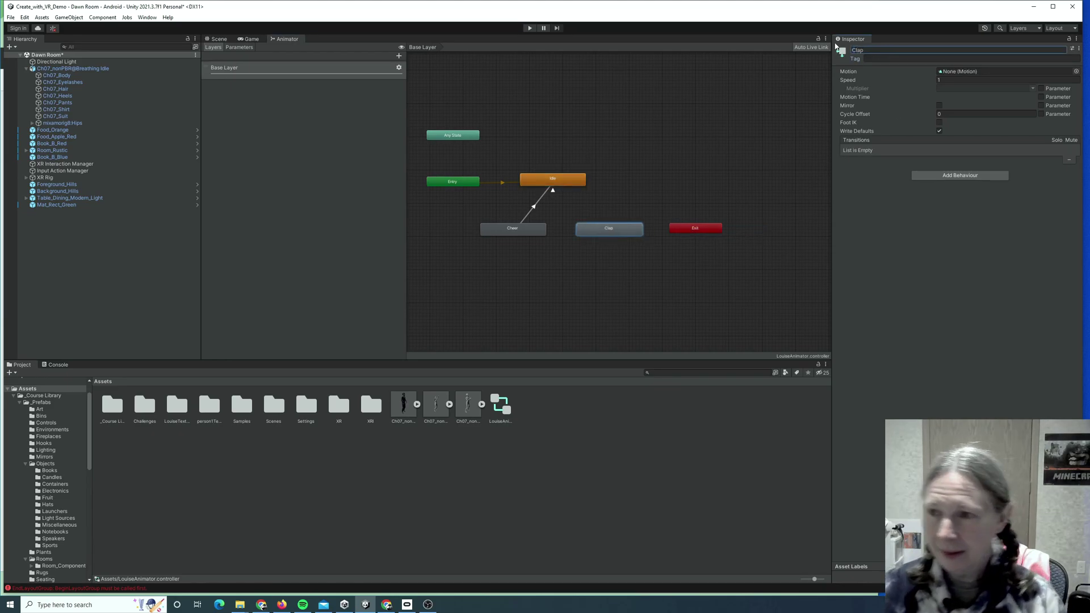
click(1076, 71)
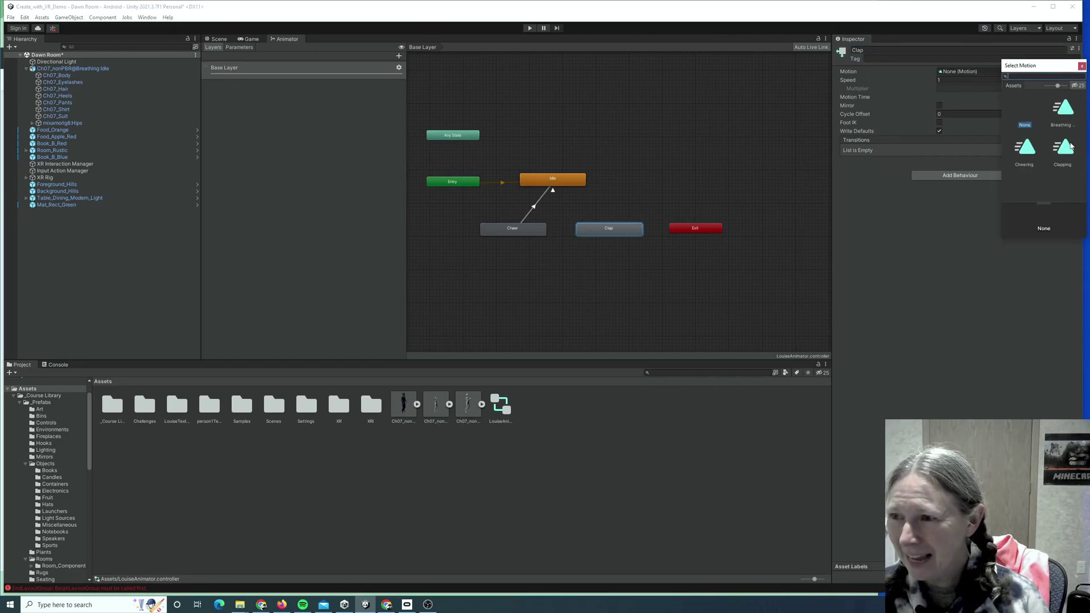
click(1062, 149)
key(Return)
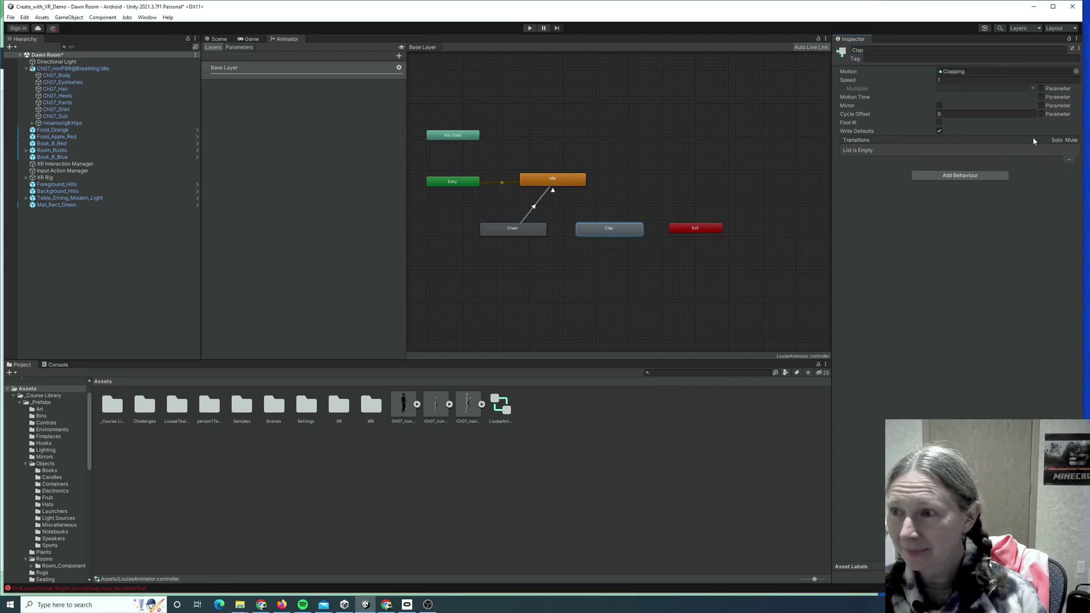
Make a transition from the Clap state to Idle.
right_click(605, 230)
click(616, 236)
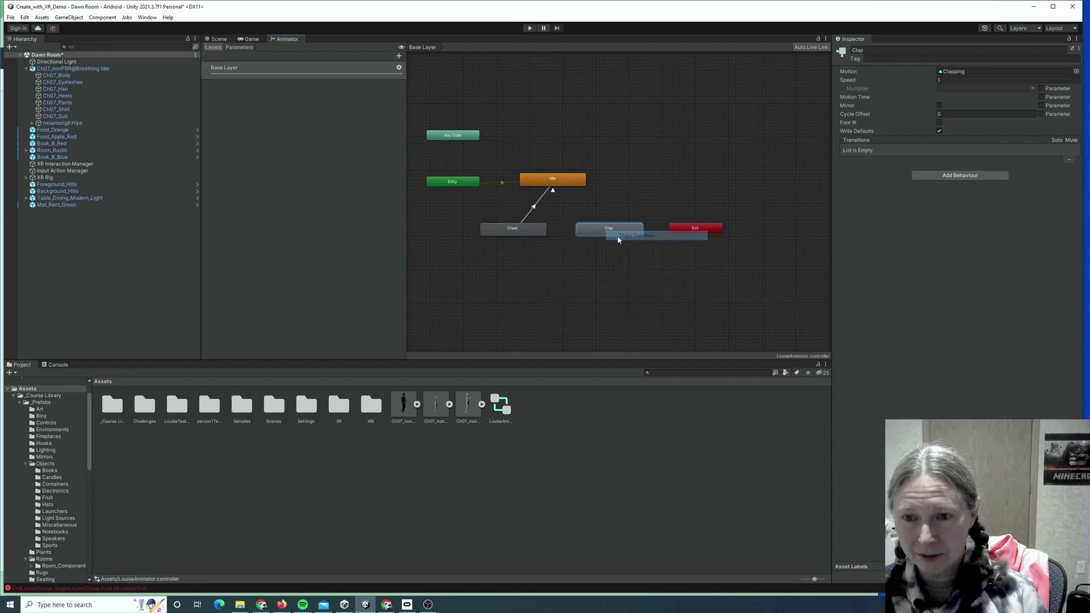
click(576, 182)
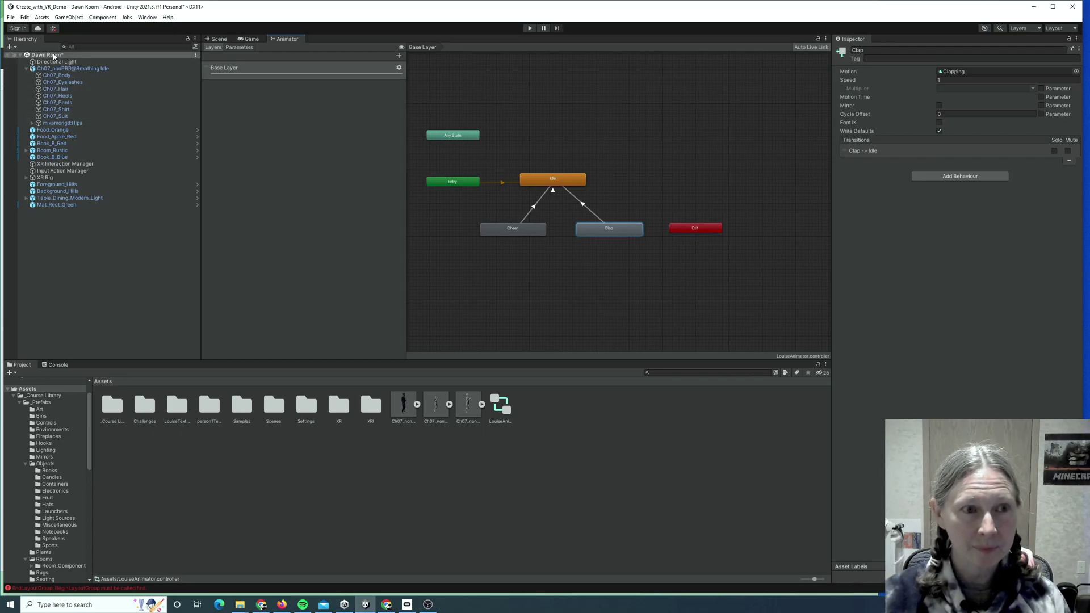
Deselect the Clap state via Dawn Room in the Hierarchy and return to the Scene view.
click(54, 55)
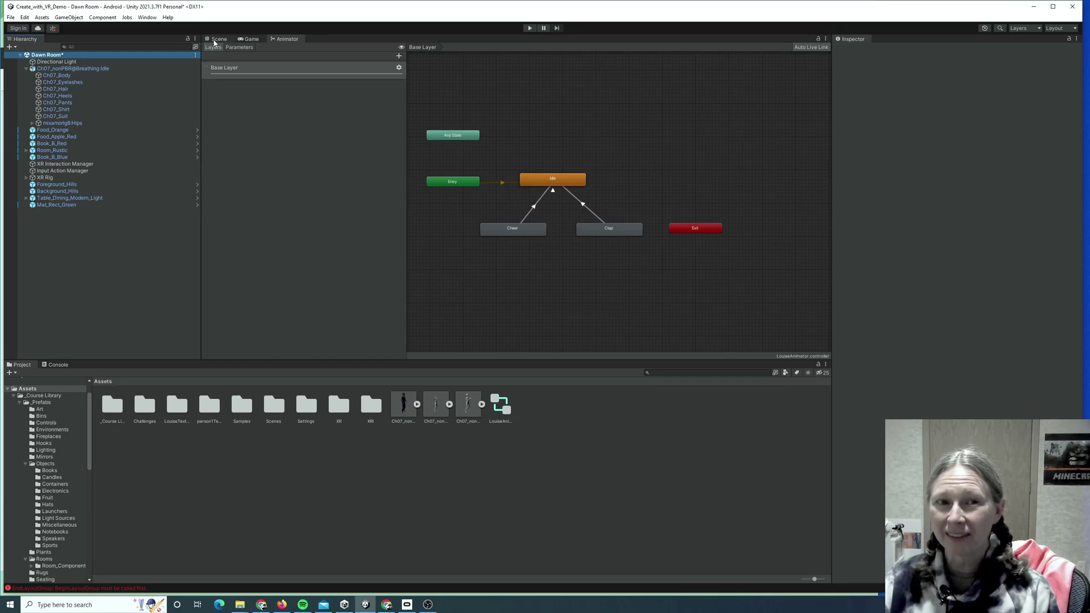
click(218, 39)
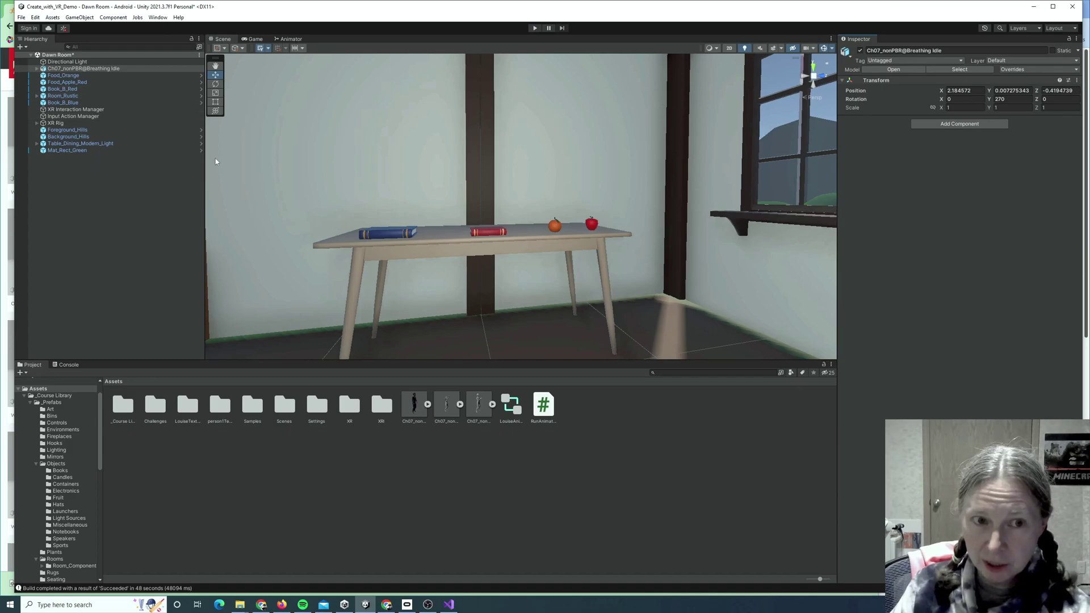
click(62, 69)
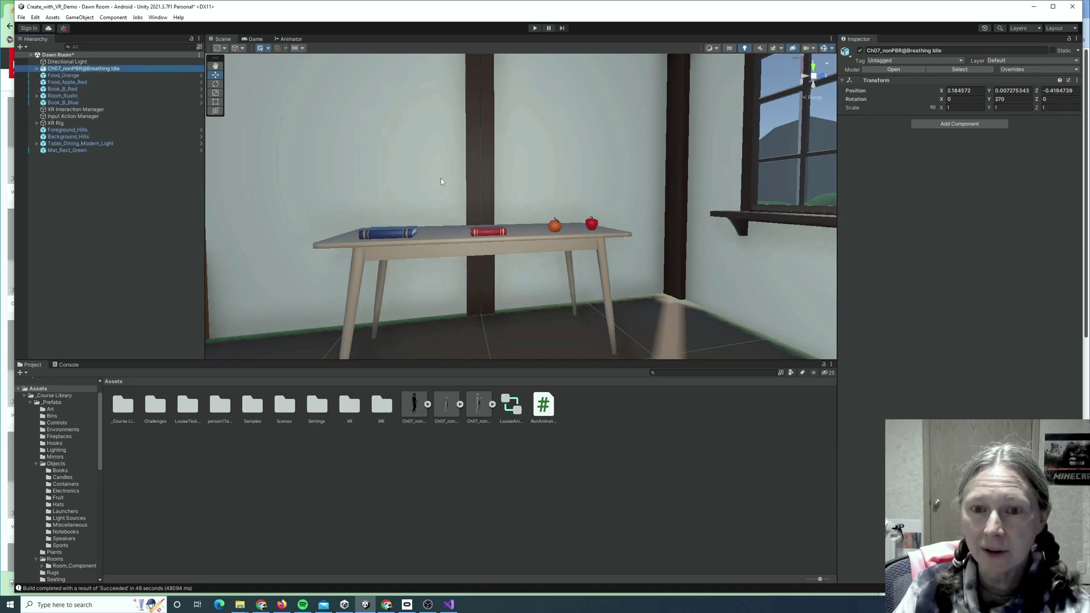
click(416, 173)
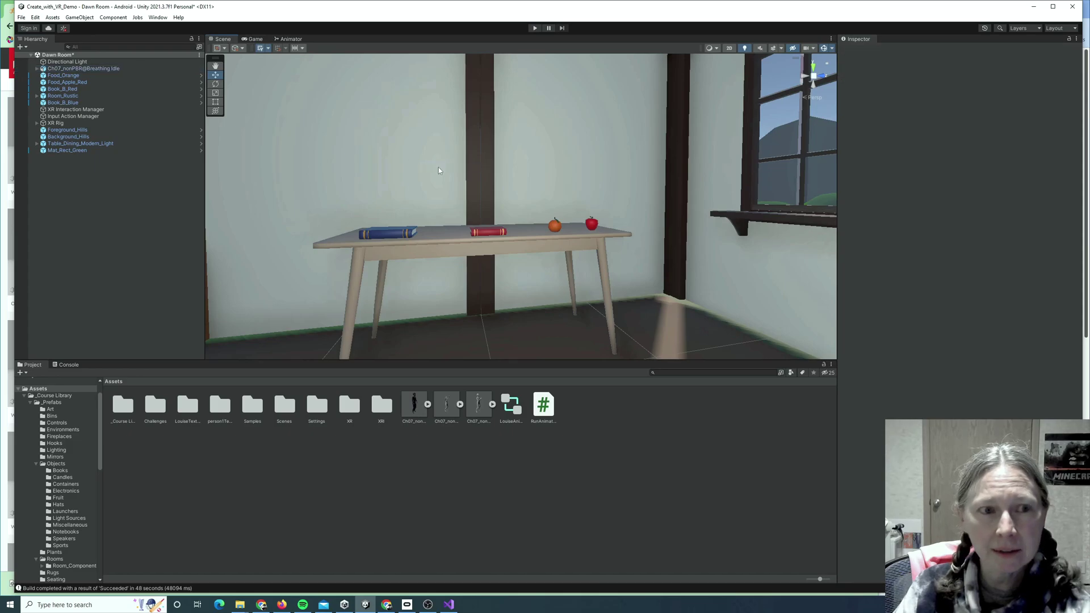
scroll(438, 167, down, 5)
scroll(438, 170, down, 5)
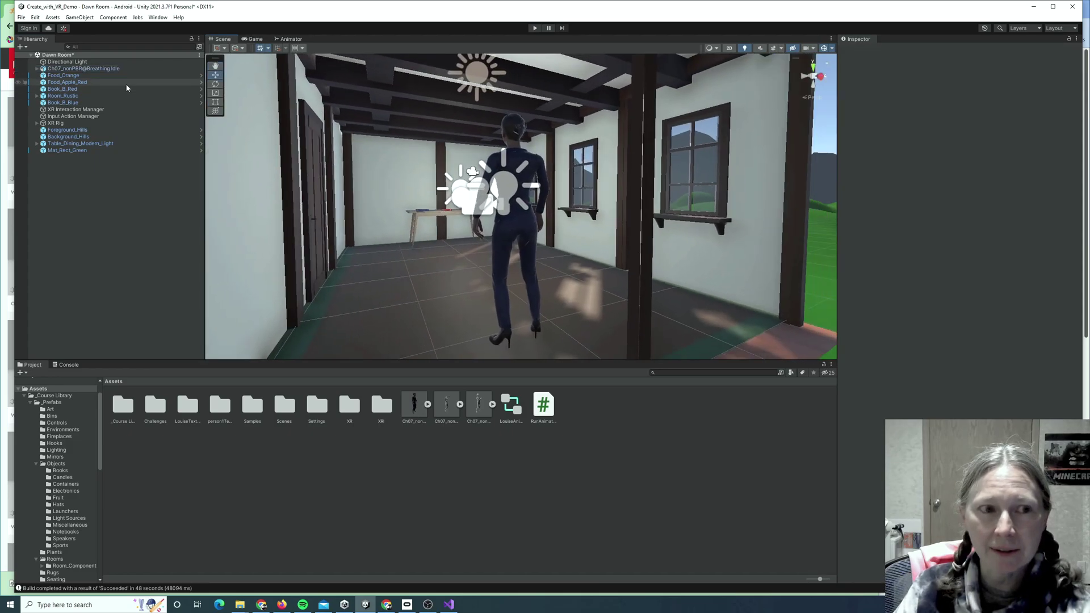
click(91, 70)
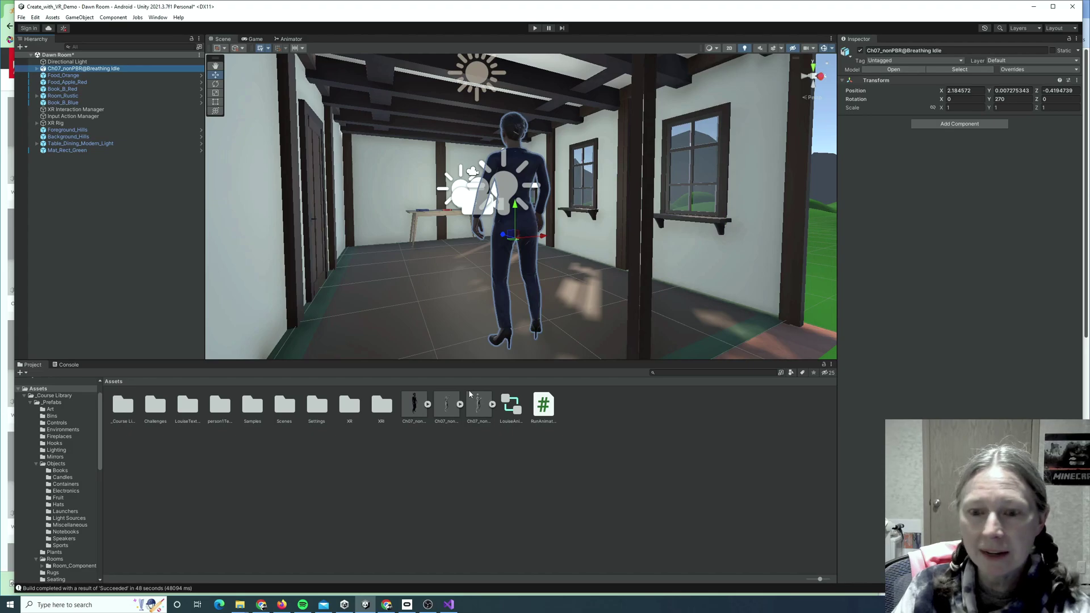
click(510, 413)
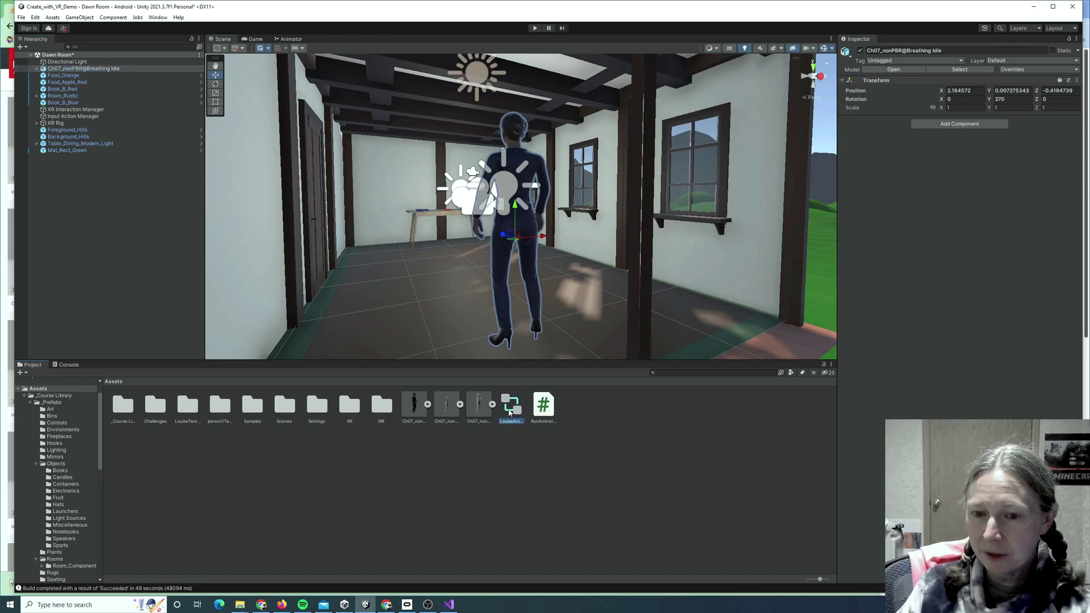
drag(509, 413, 893, 119)
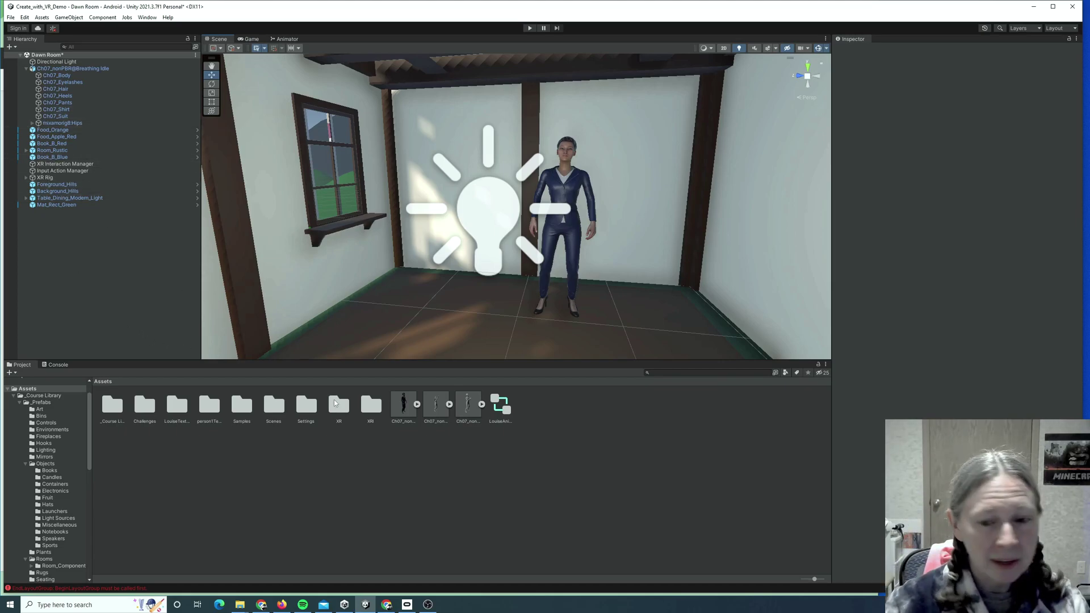
Create a new C# script in Assets named RunAnimations.
right_click(289, 462)
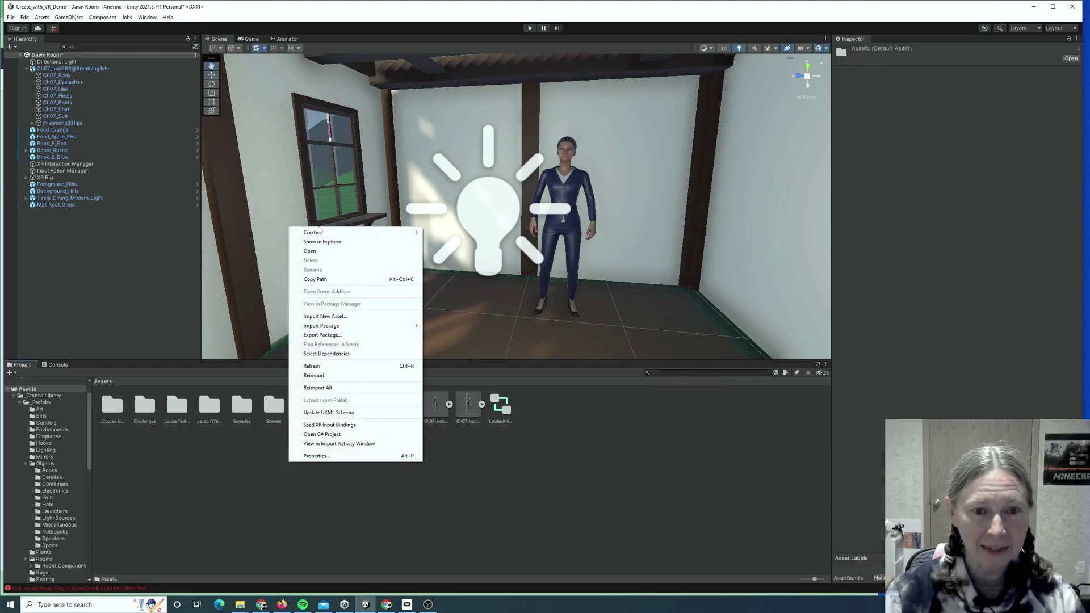
mouse_move(319, 232)
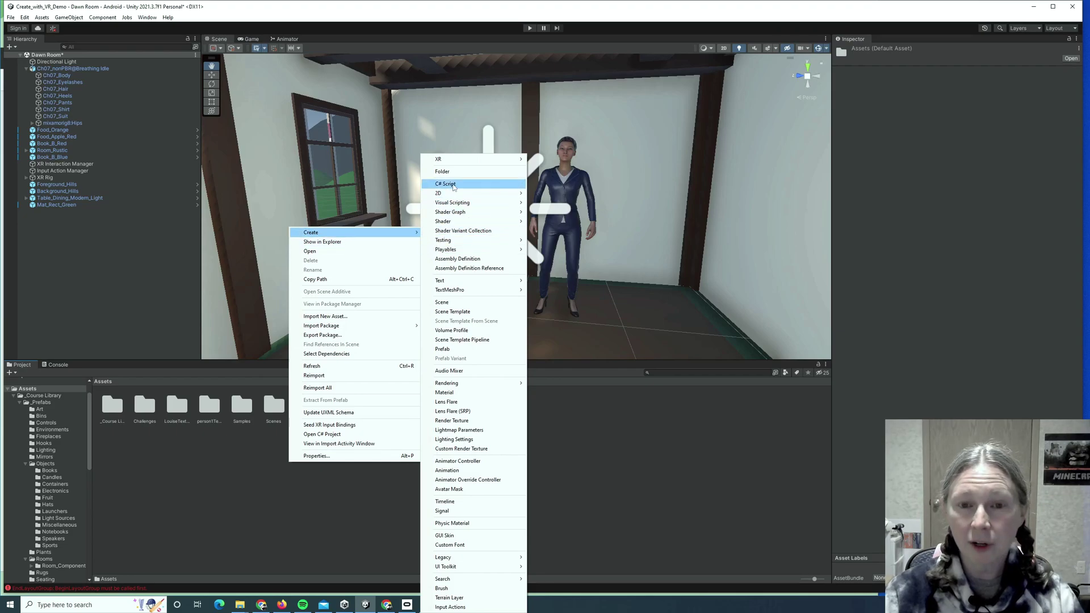
click(445, 184)
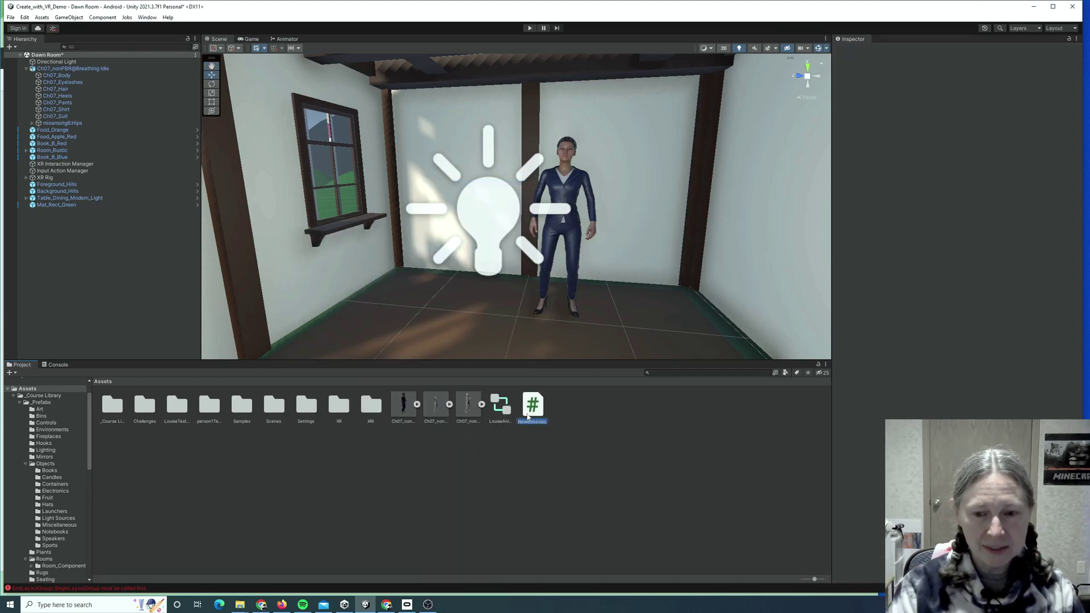
text(RunAnima)
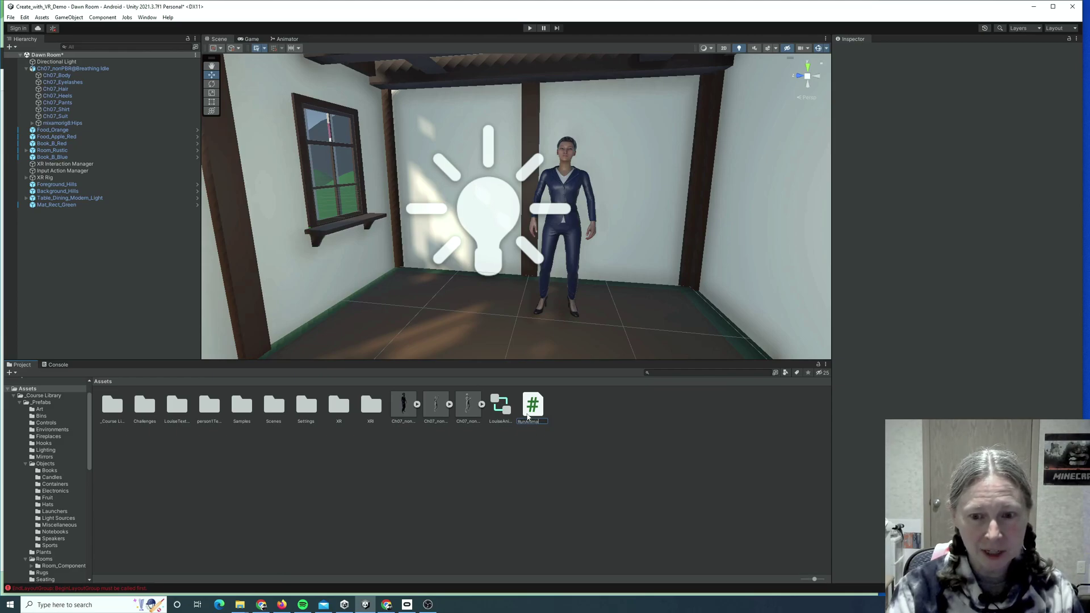
text(tions)
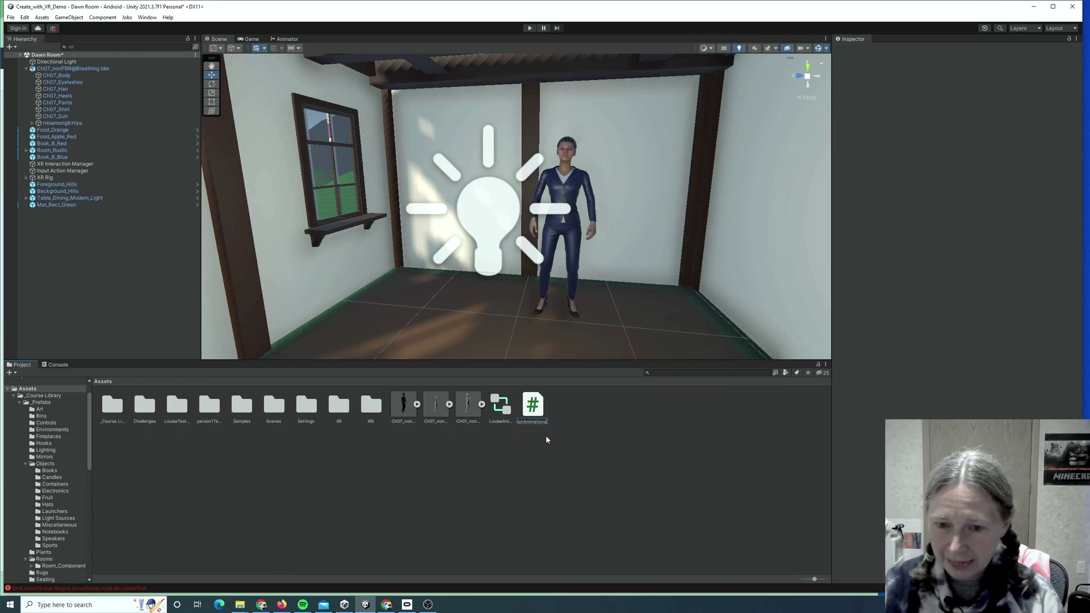
key(Return)
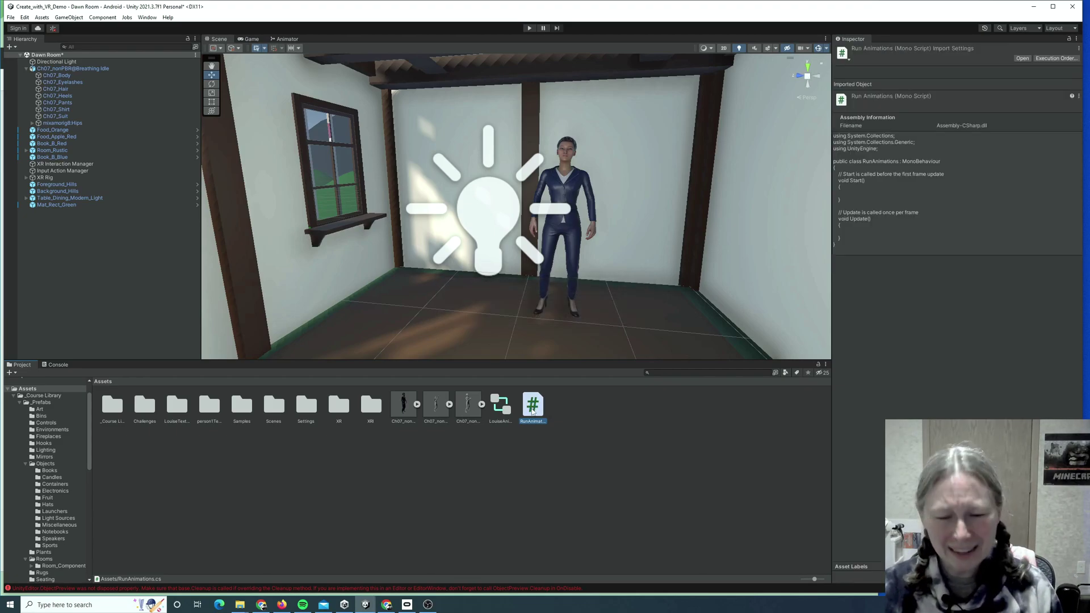
right_click(533, 411)
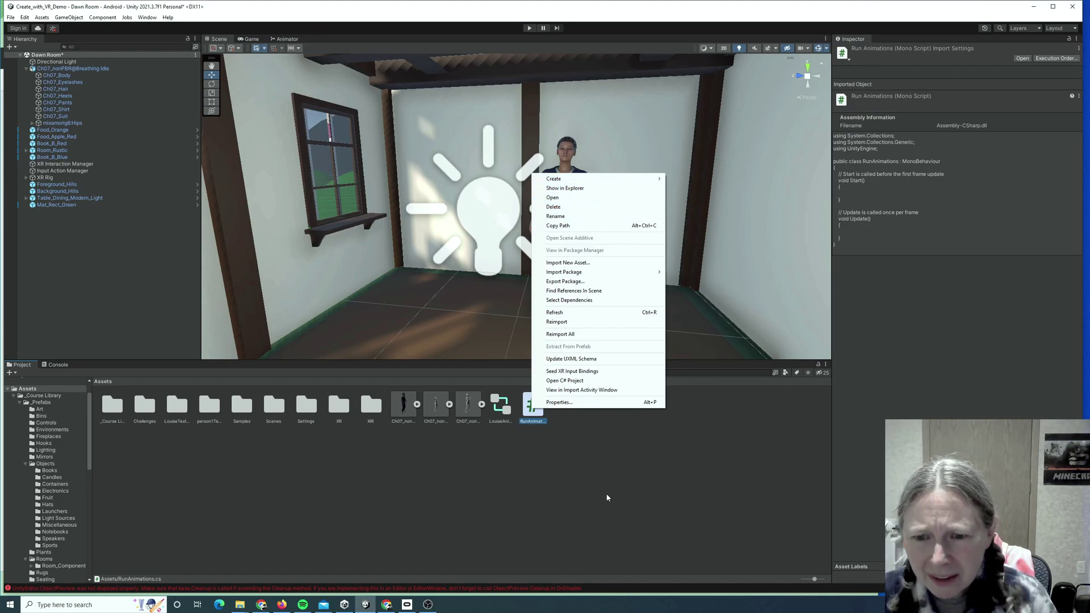
click(589, 478)
Open RunAnimations.cs in Visual Studio and widen the code editor window.
double_click(538, 410)
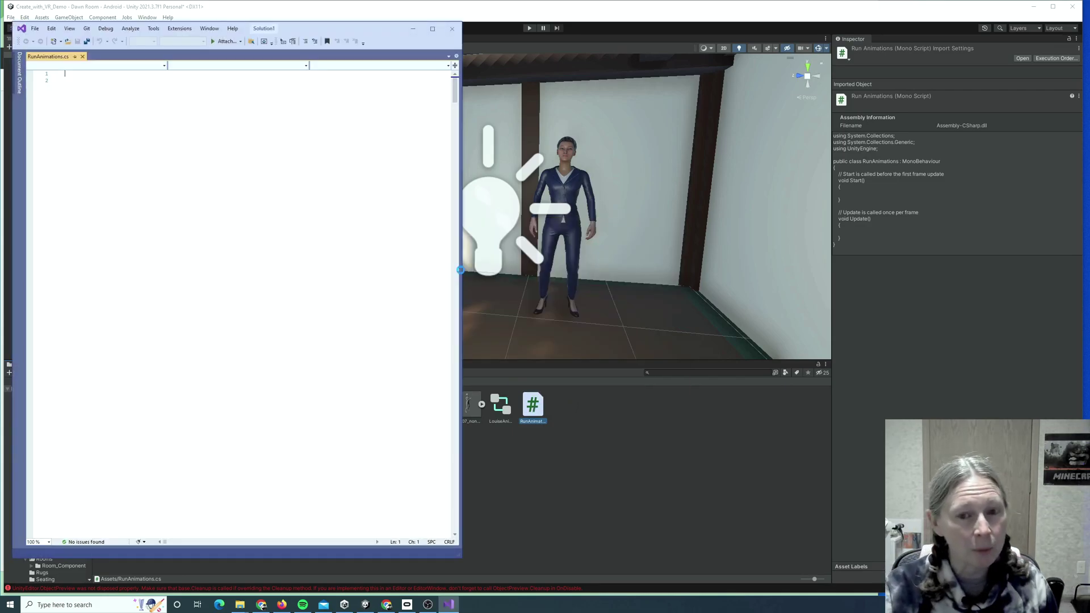
drag(462, 271, 543, 270)
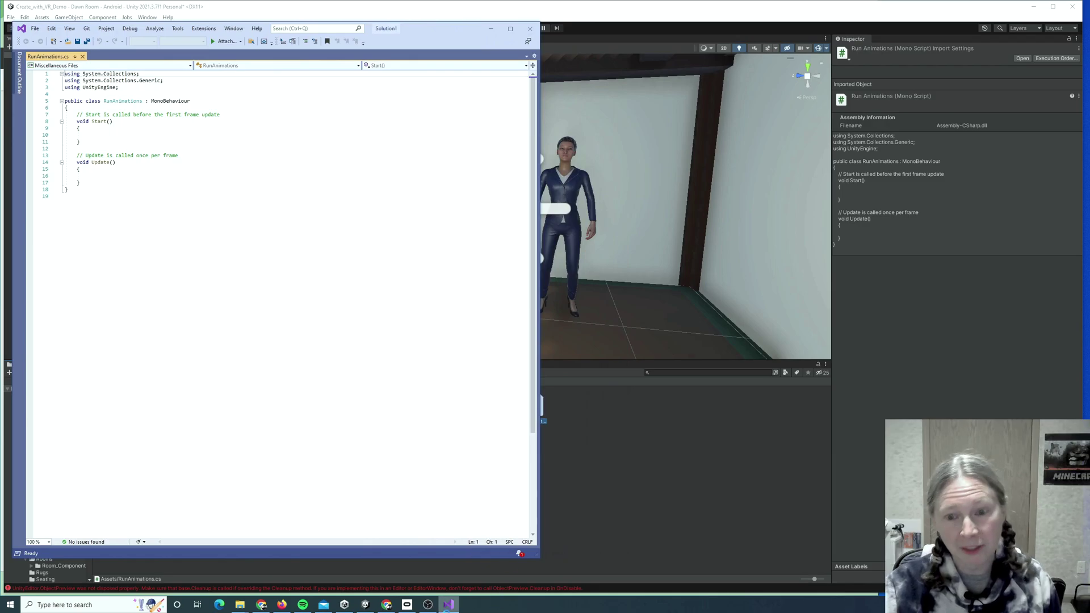
mouse_move(441, 607)
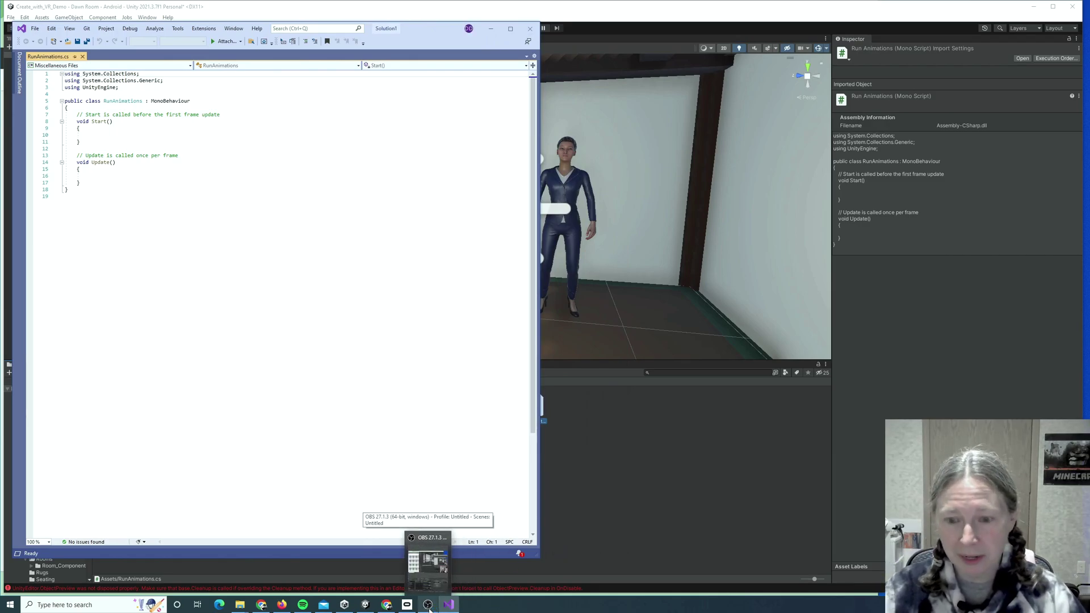
click(429, 609)
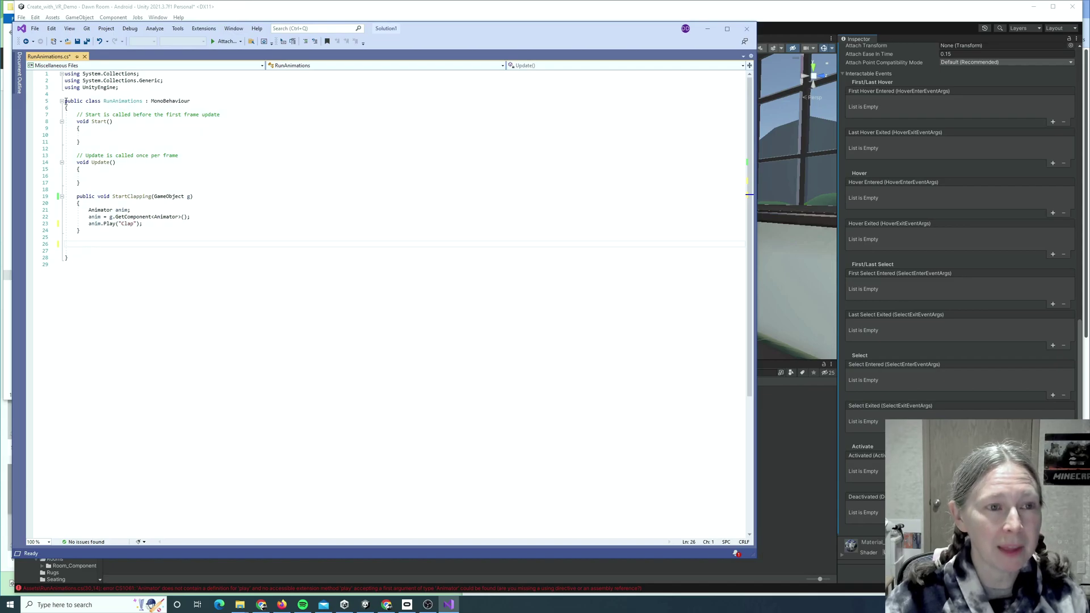
Review the RunAnimations class declaration and its empty Start and Update methods.
drag(66, 101, 67, 108)
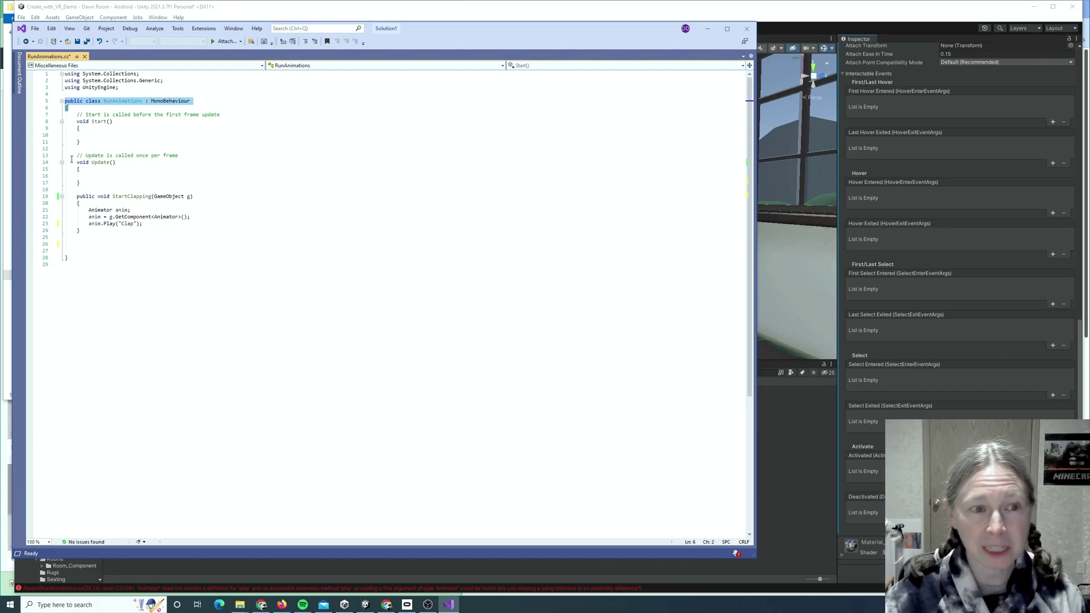
click(65, 257)
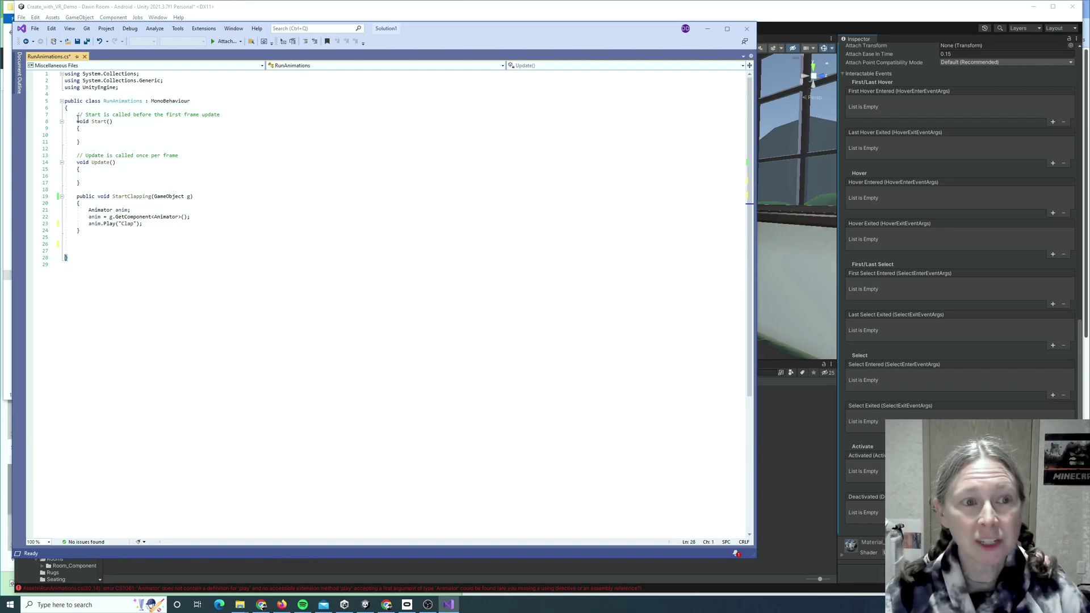
drag(78, 117, 80, 182)
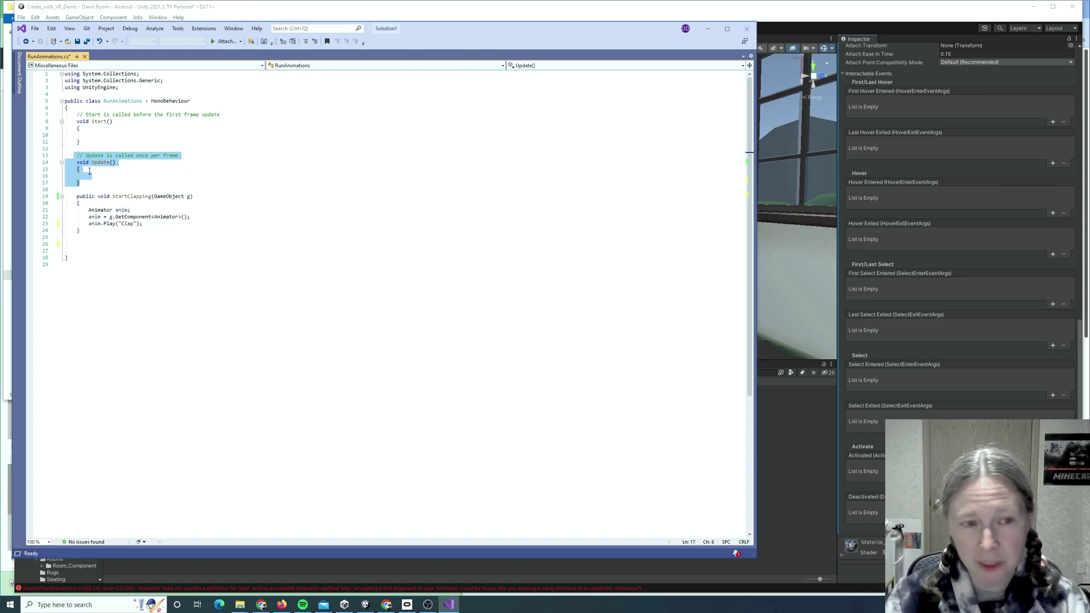
click(103, 186)
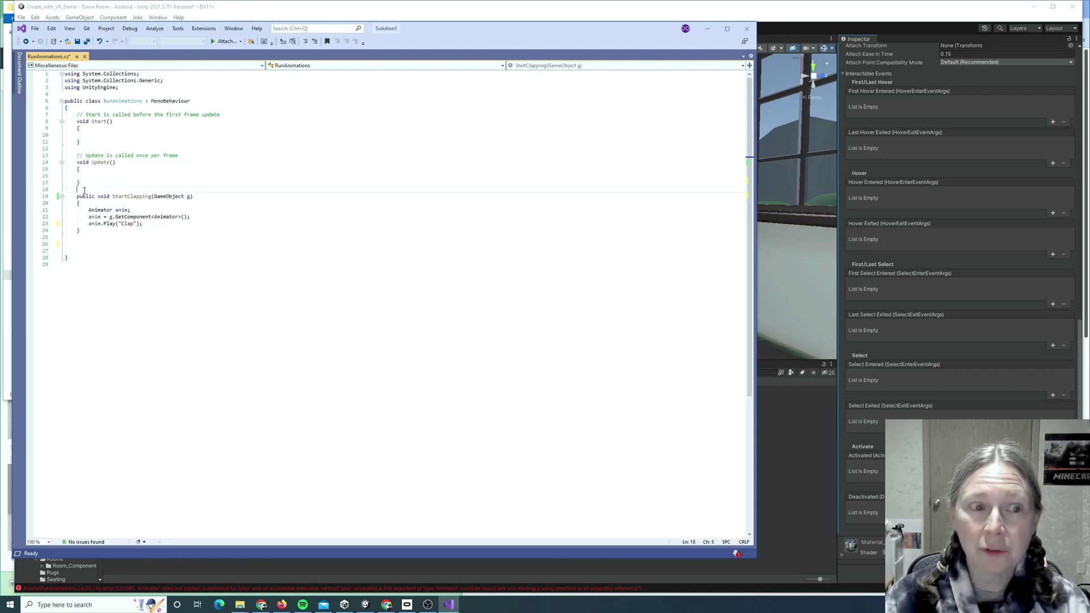
click(79, 182)
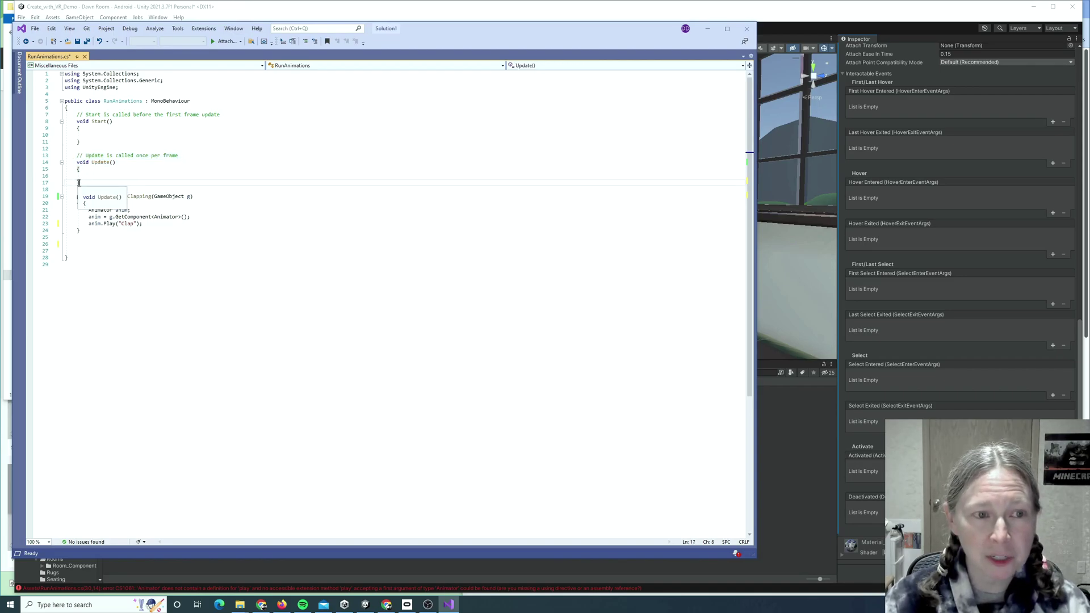
Tidy the lines after Update and select the StartClapping(GameObject g) method playing "clap".
click(69, 257)
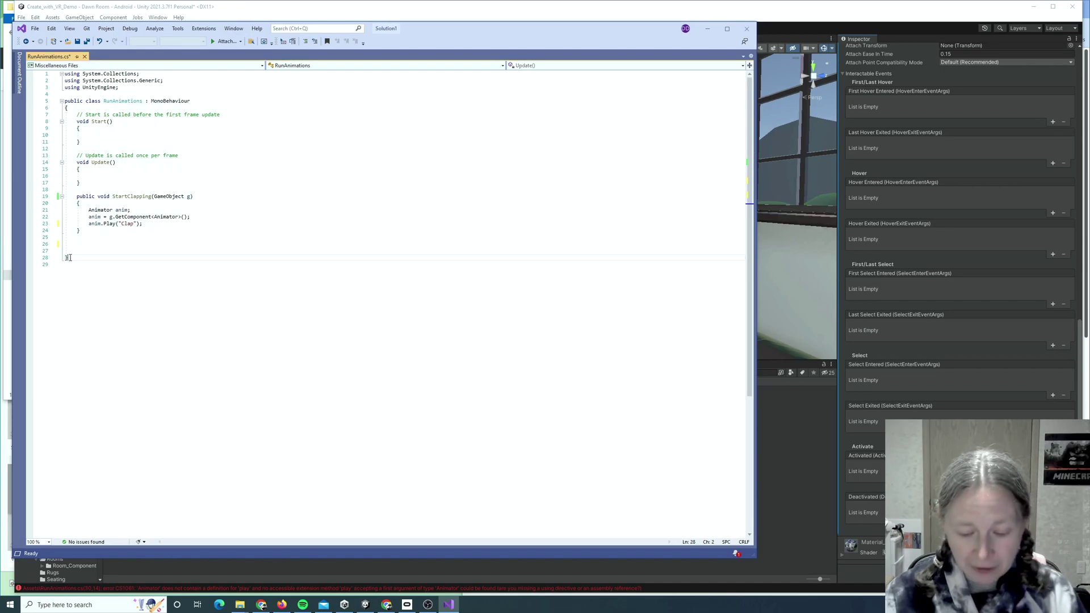
key(Return)
key(Return)
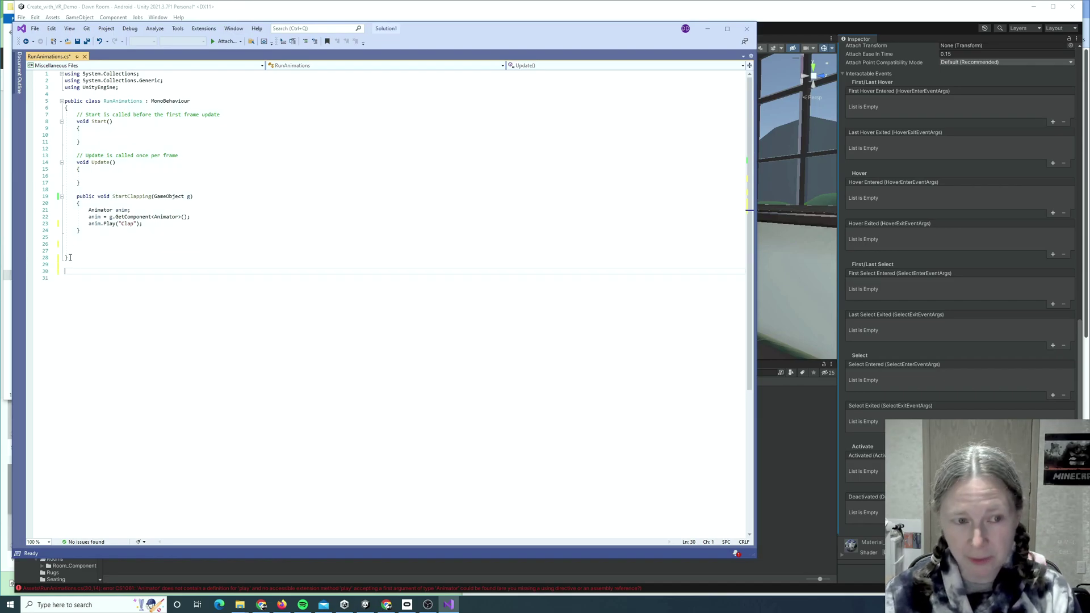
key(BackSpace)
key(BackSpace)
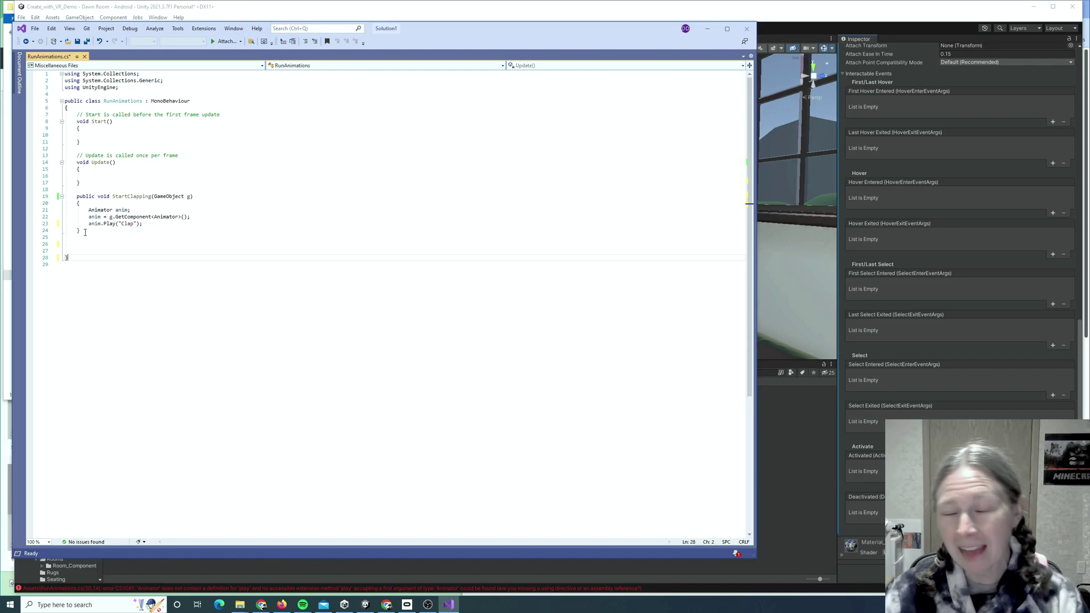
click(80, 184)
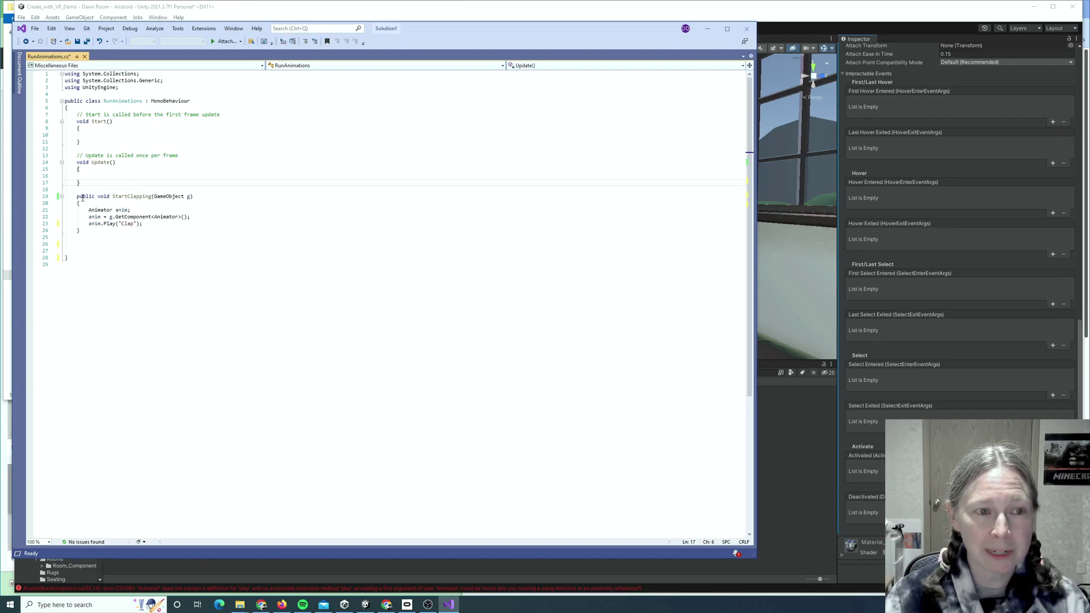
drag(76, 196, 86, 229)
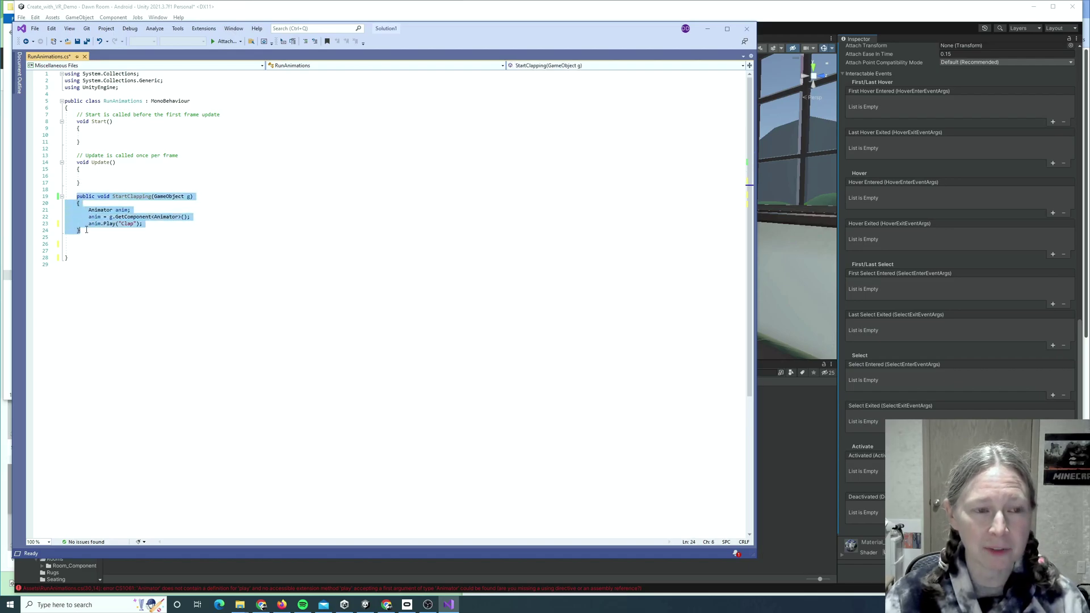
click(78, 189)
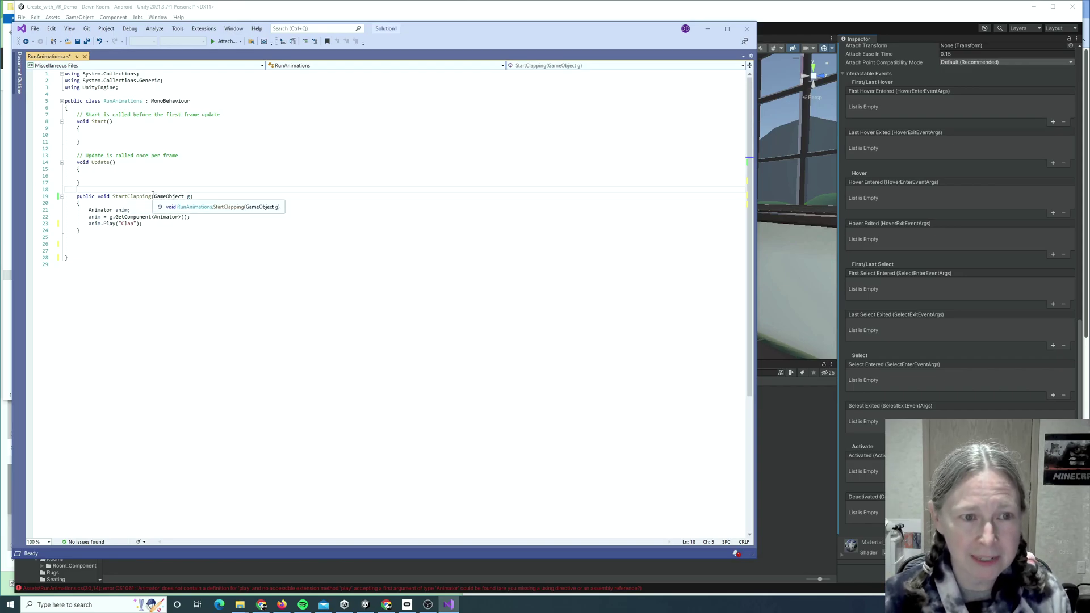
double_click(189, 197)
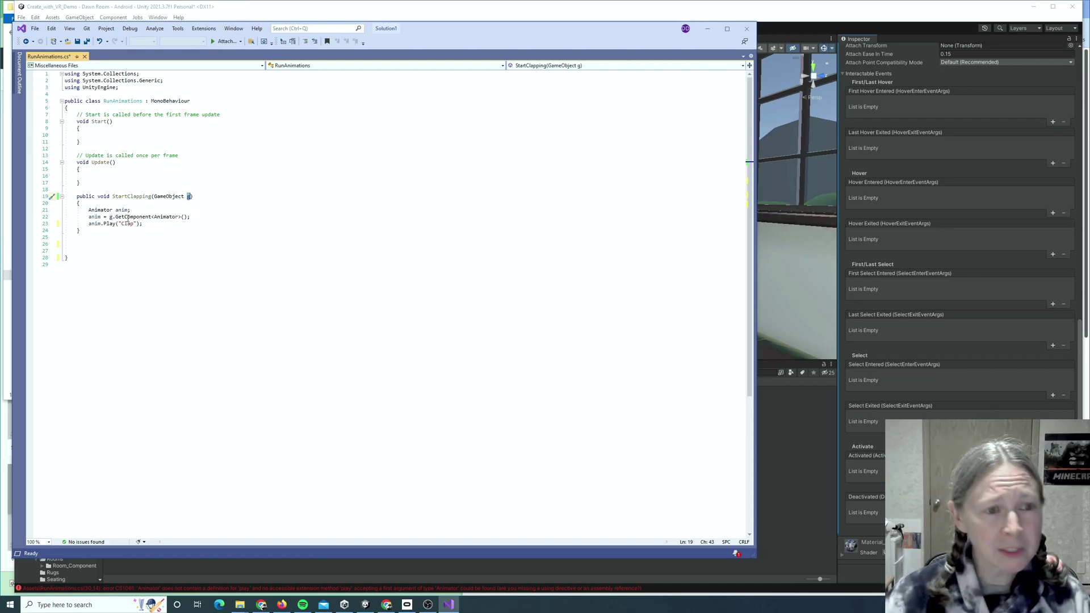
drag(90, 212, 133, 211)
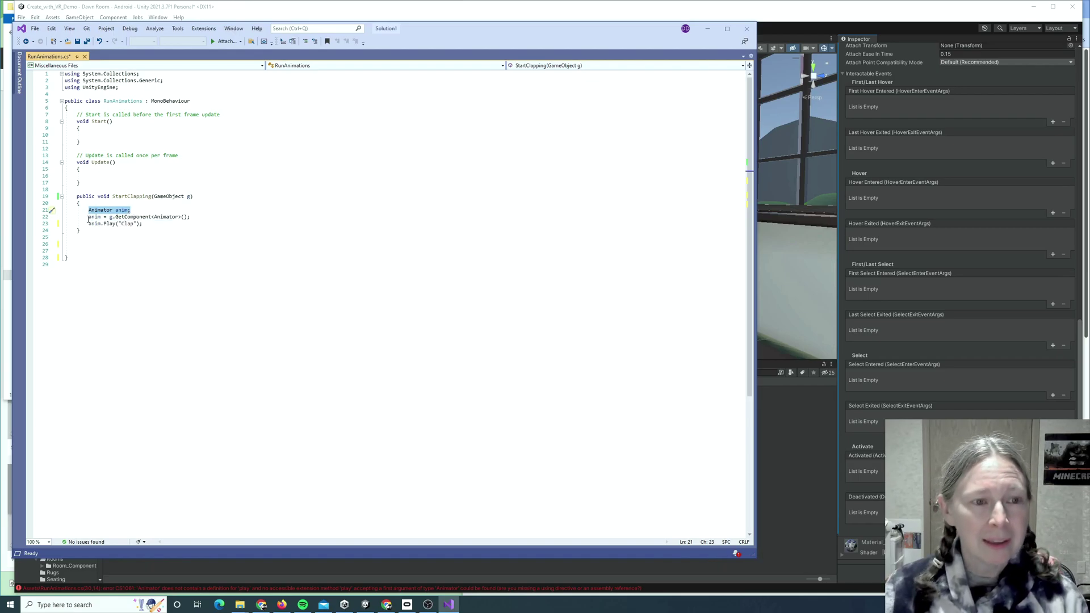
drag(88, 221, 176, 221)
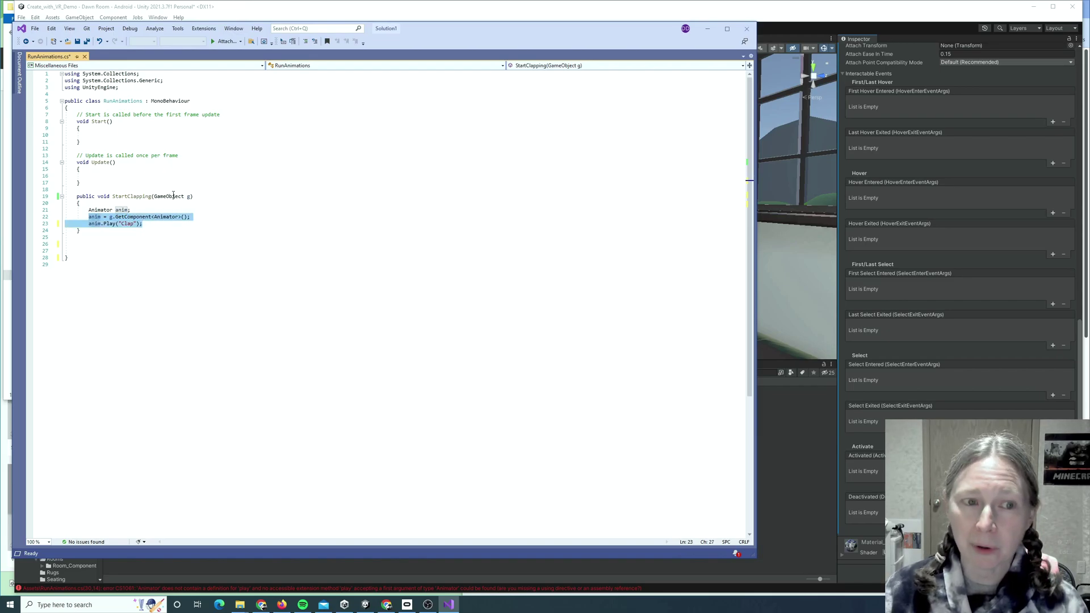
click(113, 217)
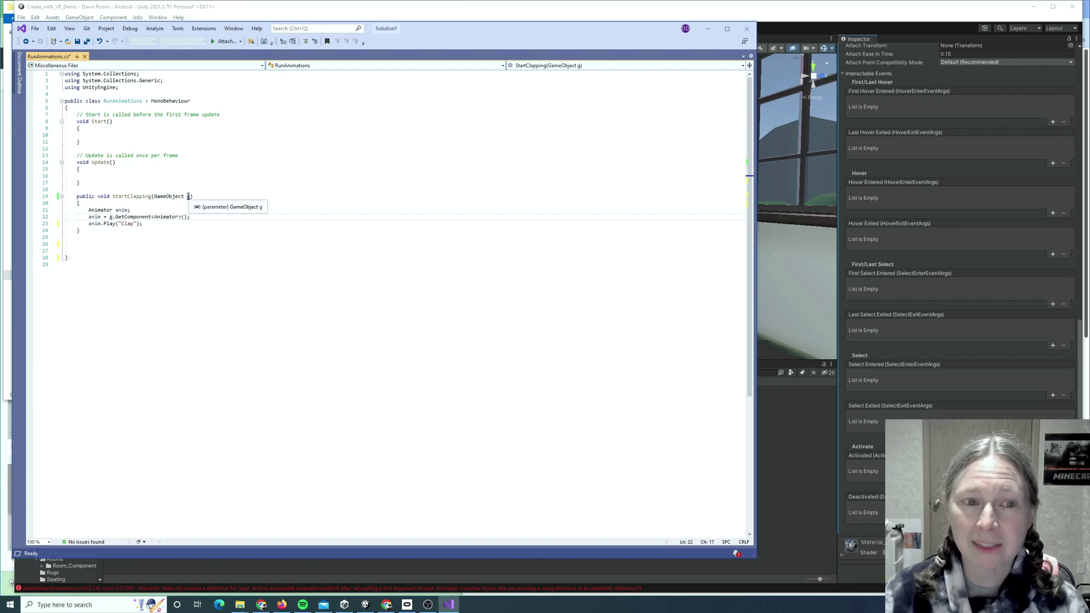
click(153, 228)
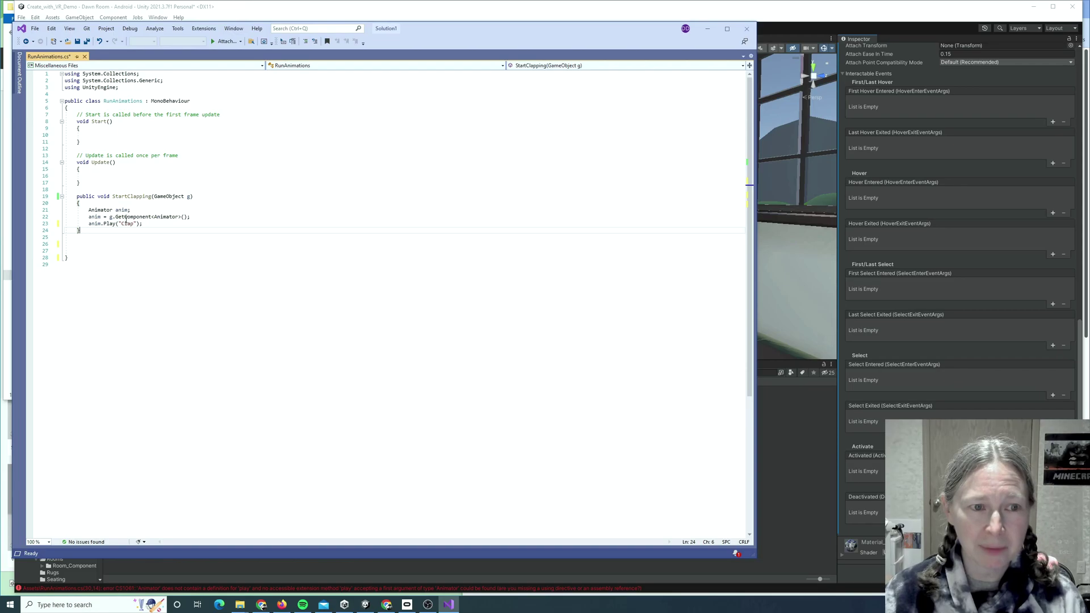
click(107, 225)
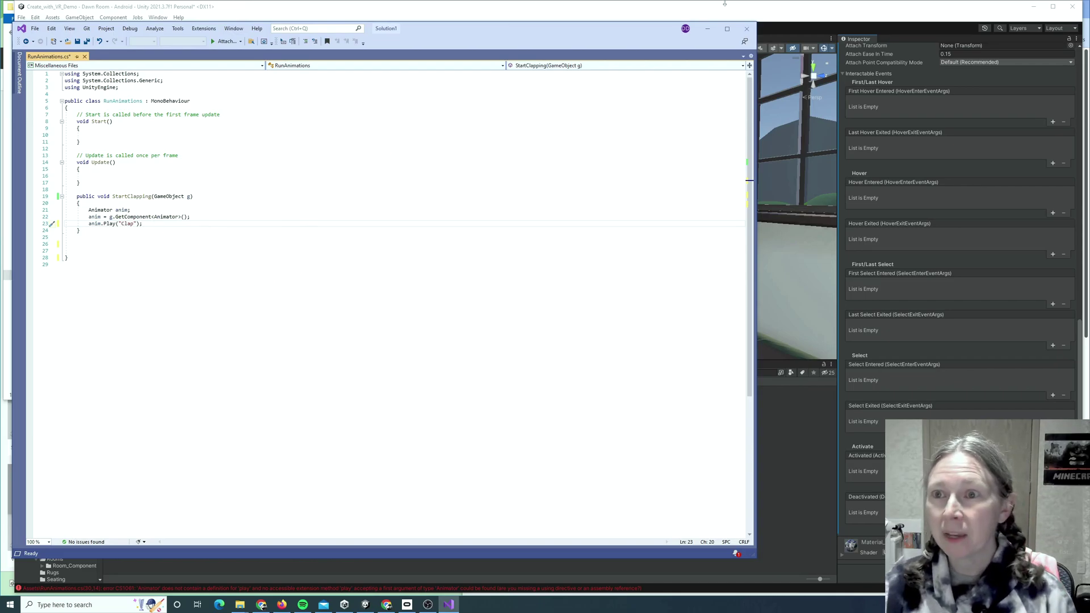
Confirm the Clap state name in the LouiseAnimator graph and narrow the script window beside it.
click(782, 21)
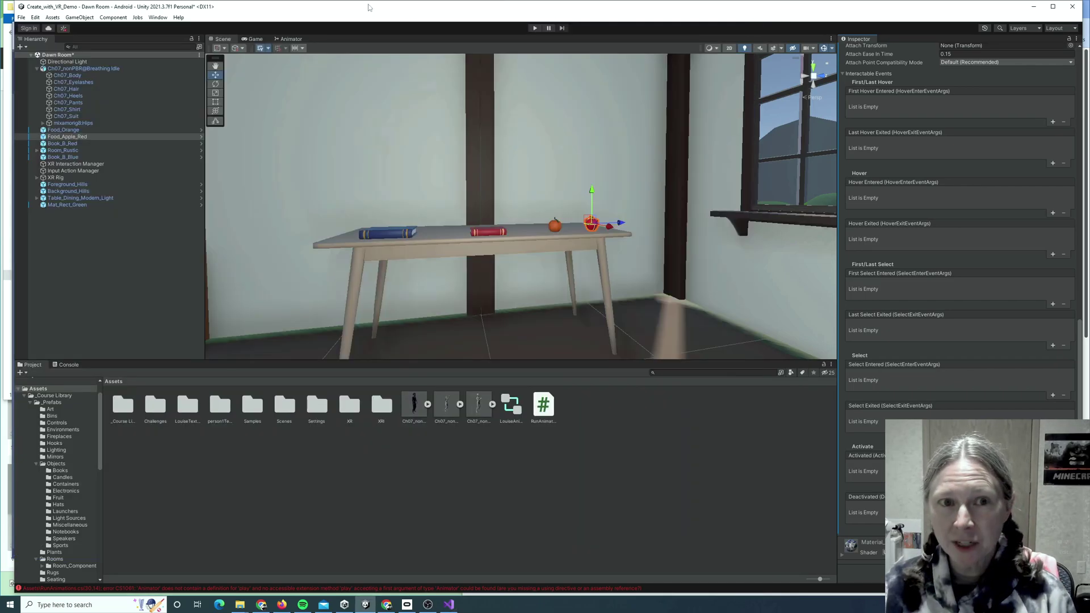
click(287, 39)
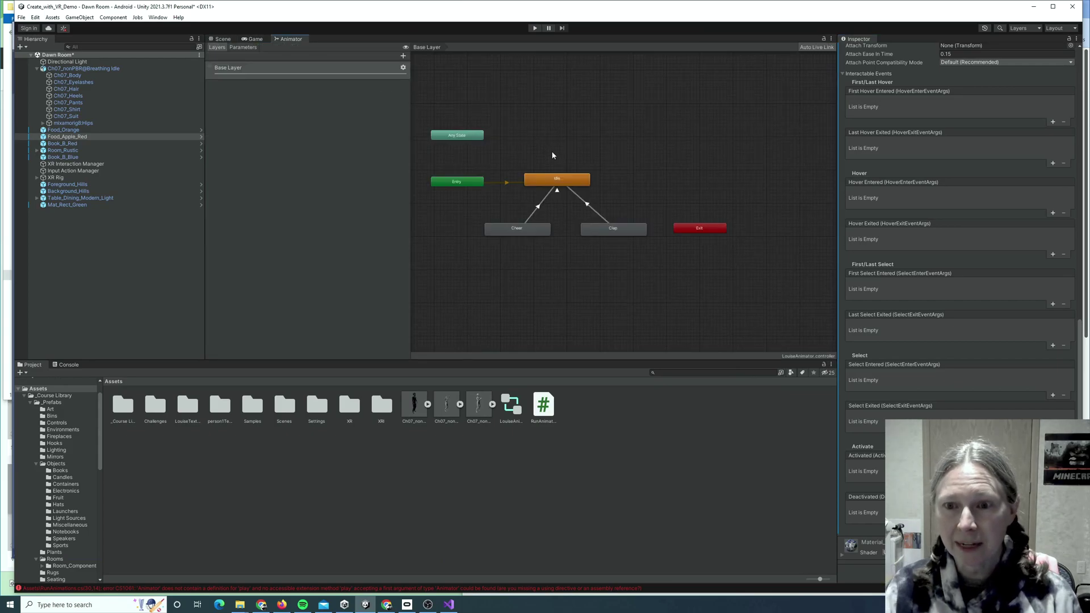
click(612, 231)
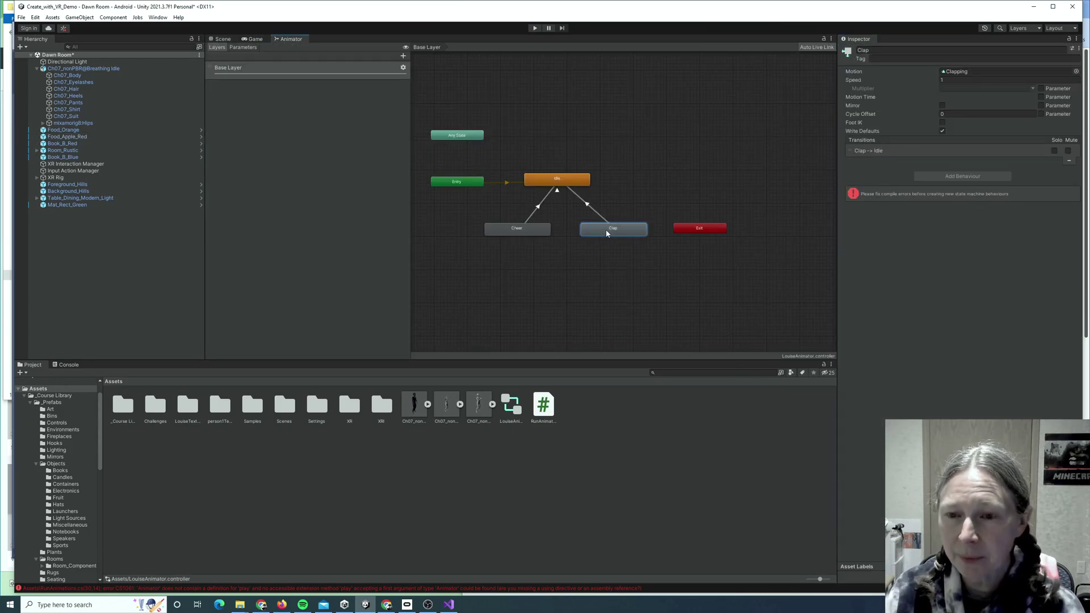
key(alt+Tab)
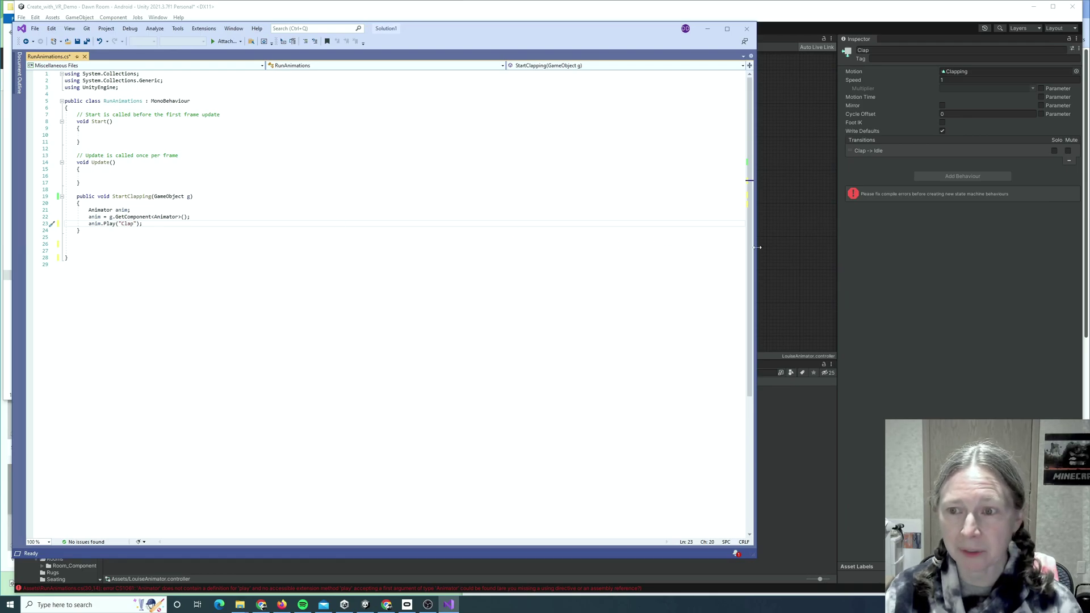
drag(757, 247, 443, 241)
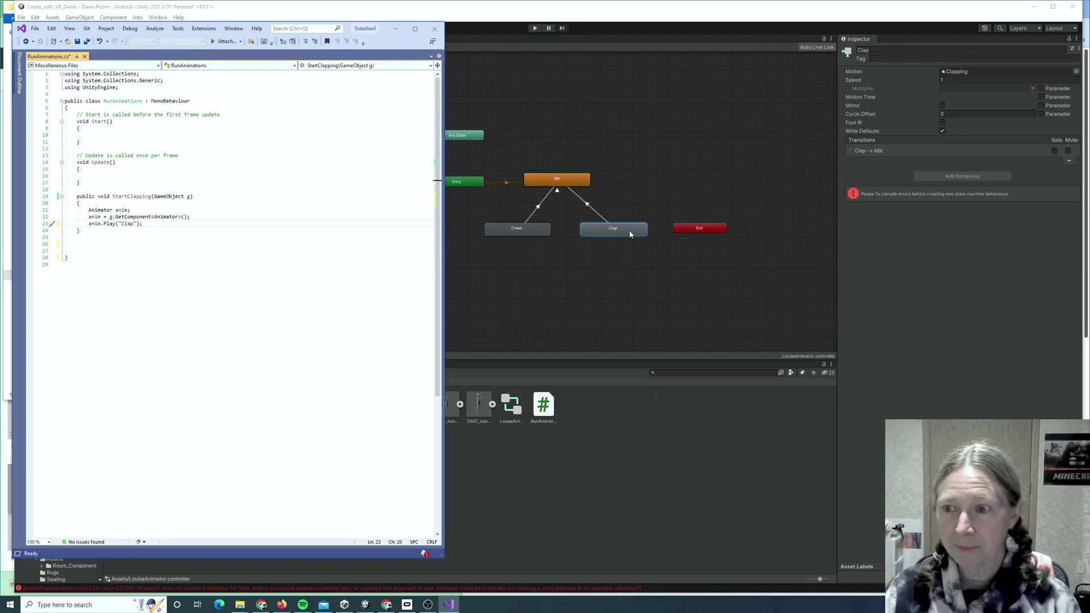
Change the played animation to "Clap" and paste a copy of StartClapping below it.
key(Delete)
text(C)
click(103, 231)
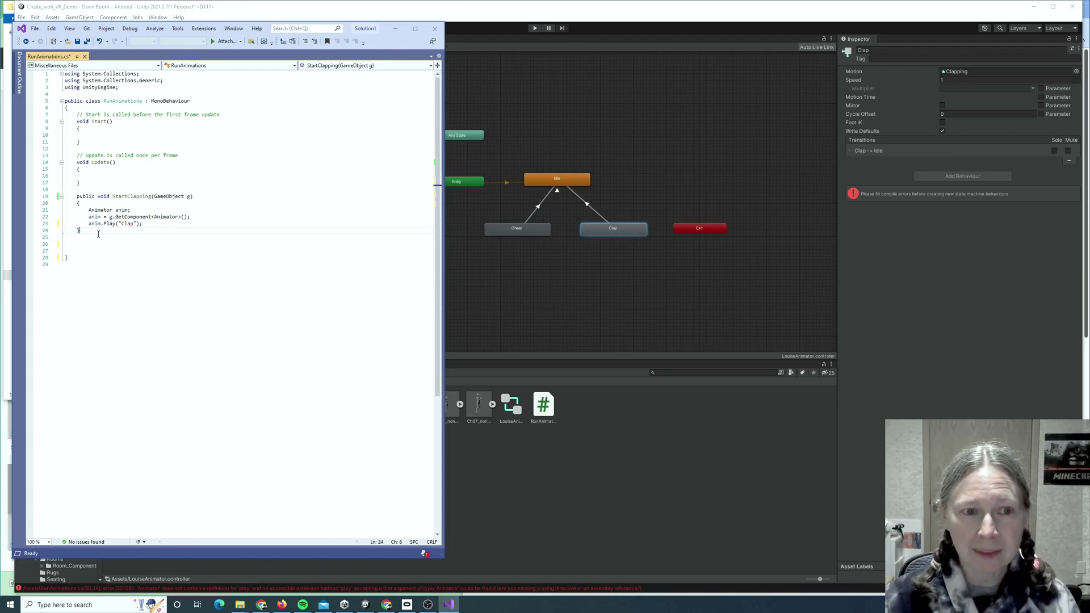
drag(93, 229, 74, 197)
key(ctrl+c)
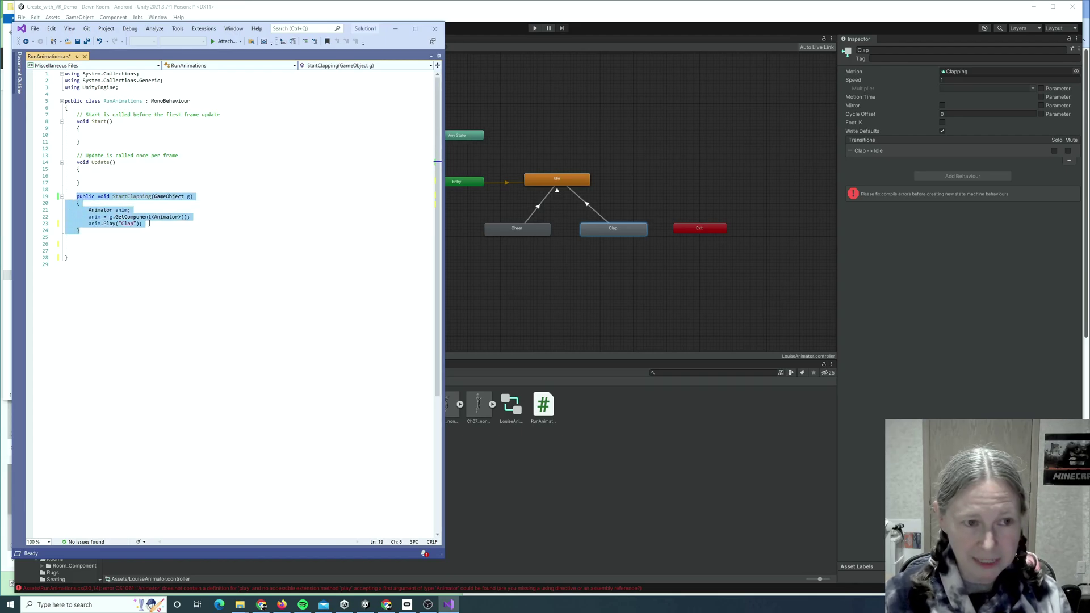
click(110, 231)
key(ctrl+v)
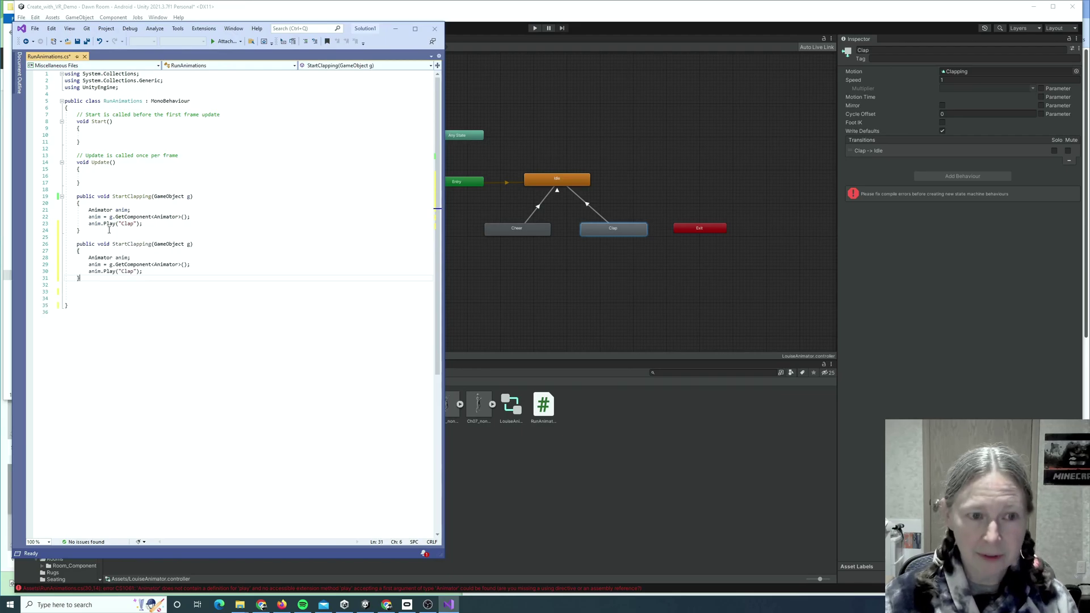
Rename the copied method StartCheering and make it play "Cheer".
double_click(151, 244)
key(BackSpace)
key(BackSpace)
key(BackSpace)
key(BackSpace)
key(BackSpace)
key(BackSpace)
key(BackSpace)
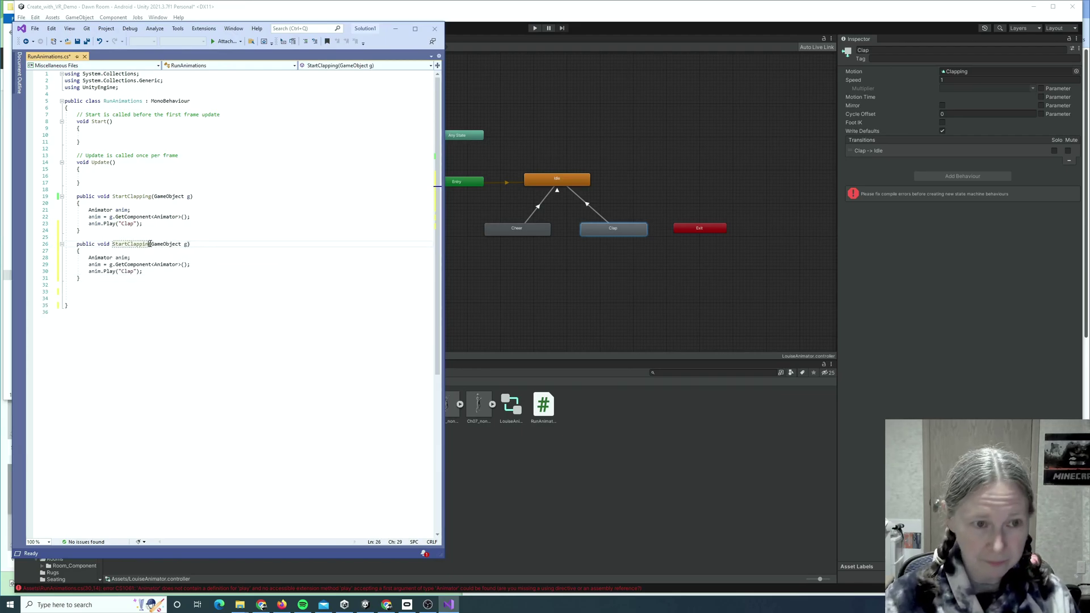
text(heering)
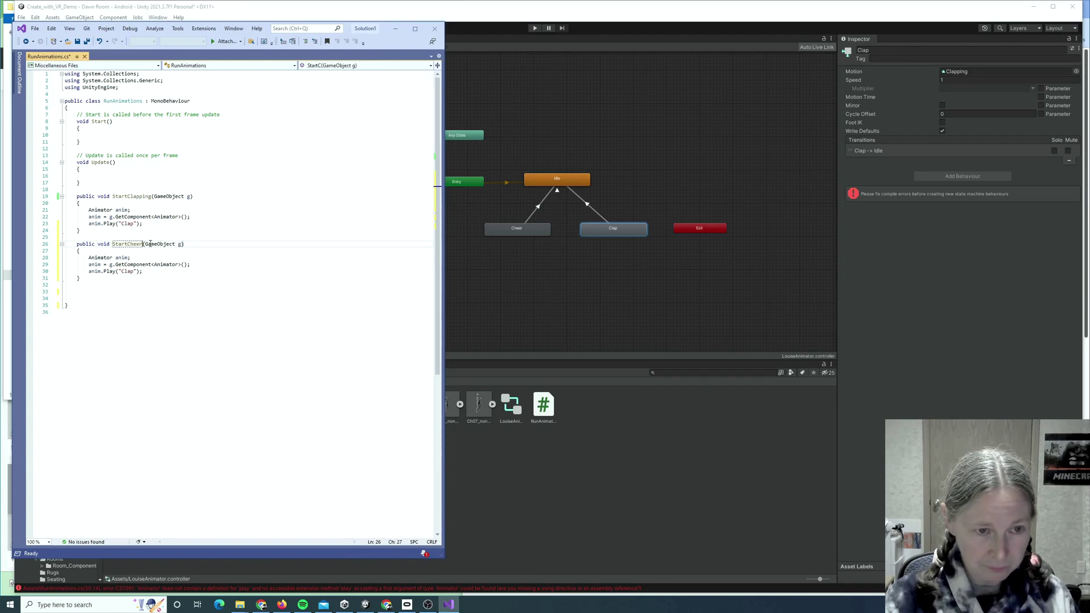
click(125, 272)
double_click(126, 271)
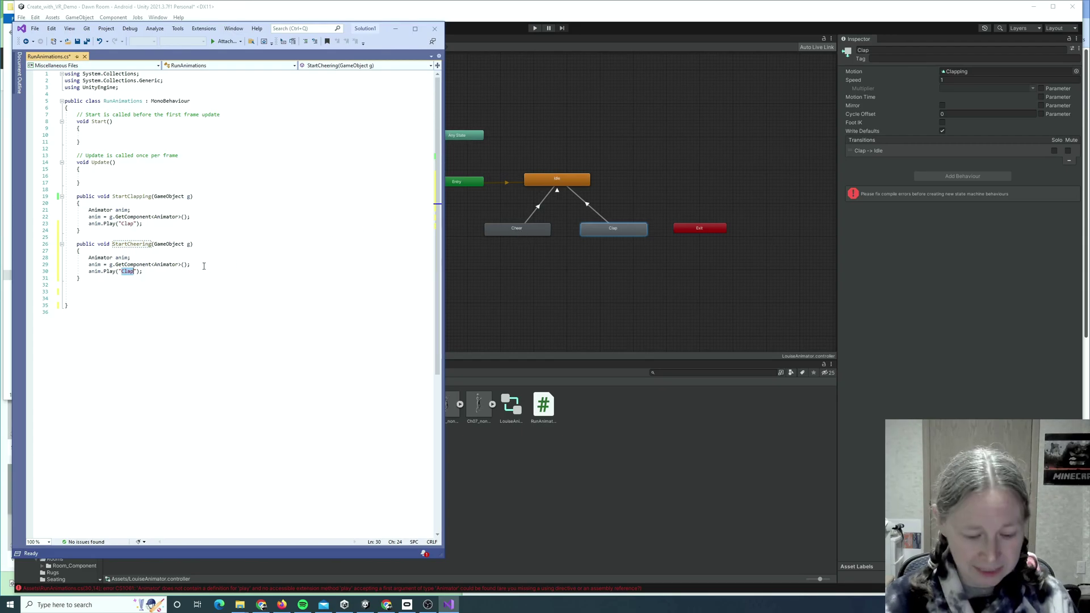
text(Cheer)
click(206, 293)
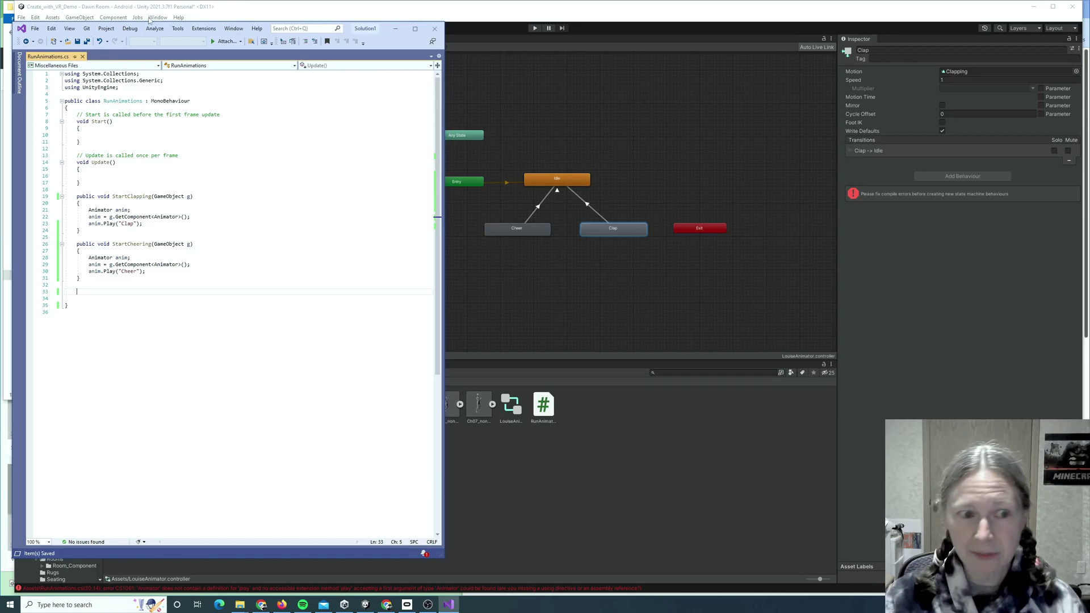
Return to Unity's Scene view and select the red apple on the table.
click(396, 30)
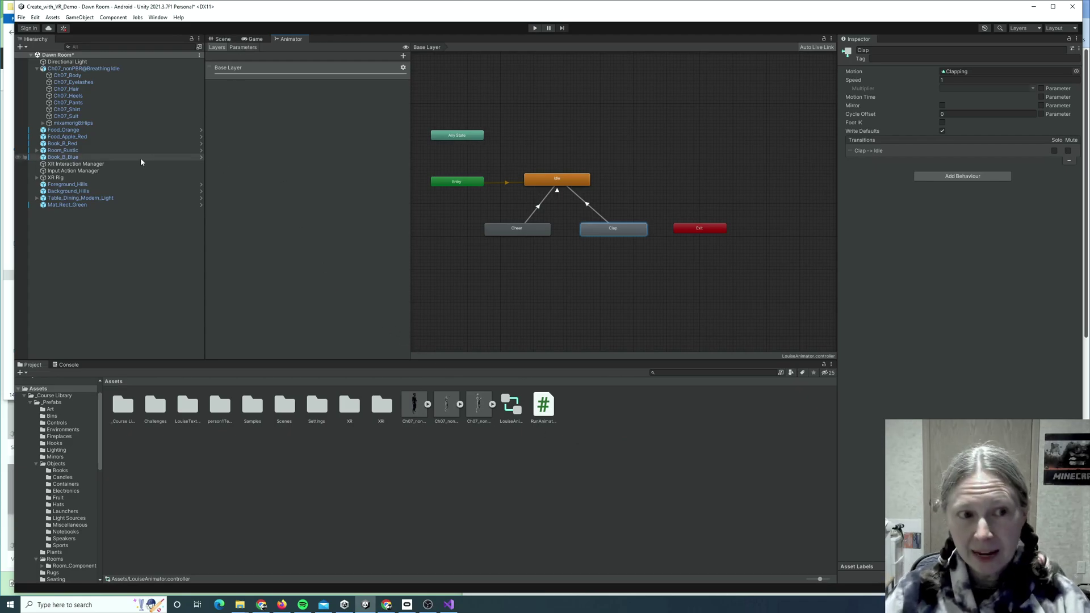
click(218, 40)
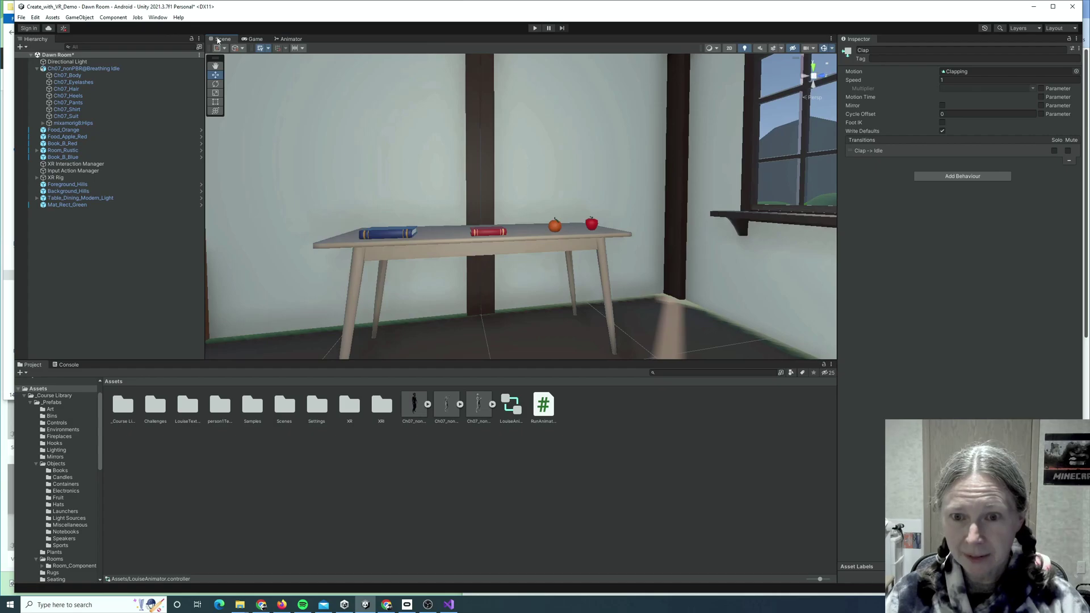
click(592, 225)
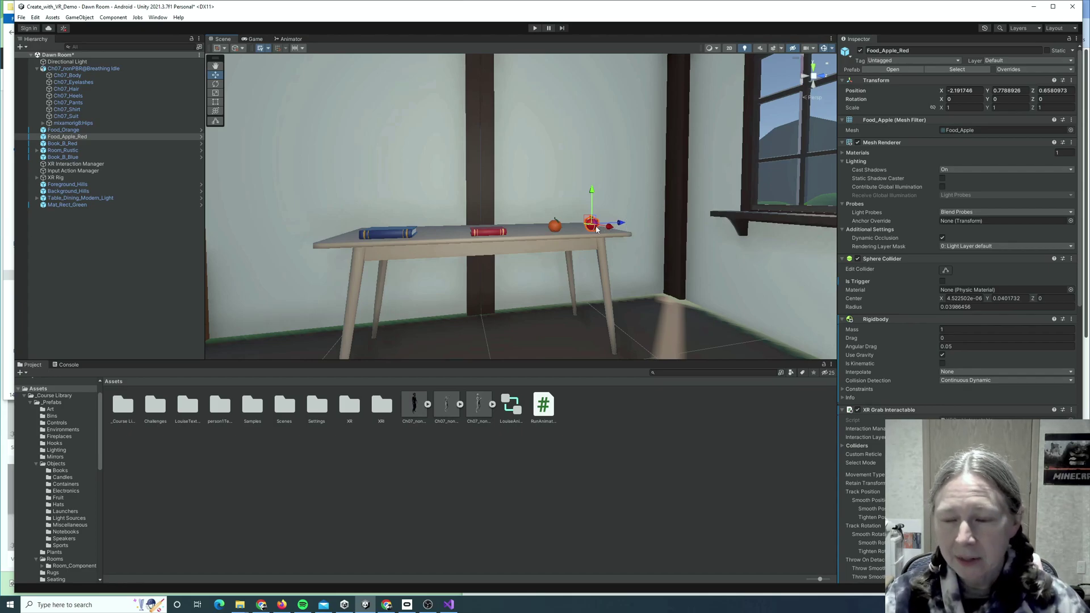
Expand Food_Apple_Red's Interactable Events and scroll down to the empty Select event lists.
scroll(920, 261, down, 5)
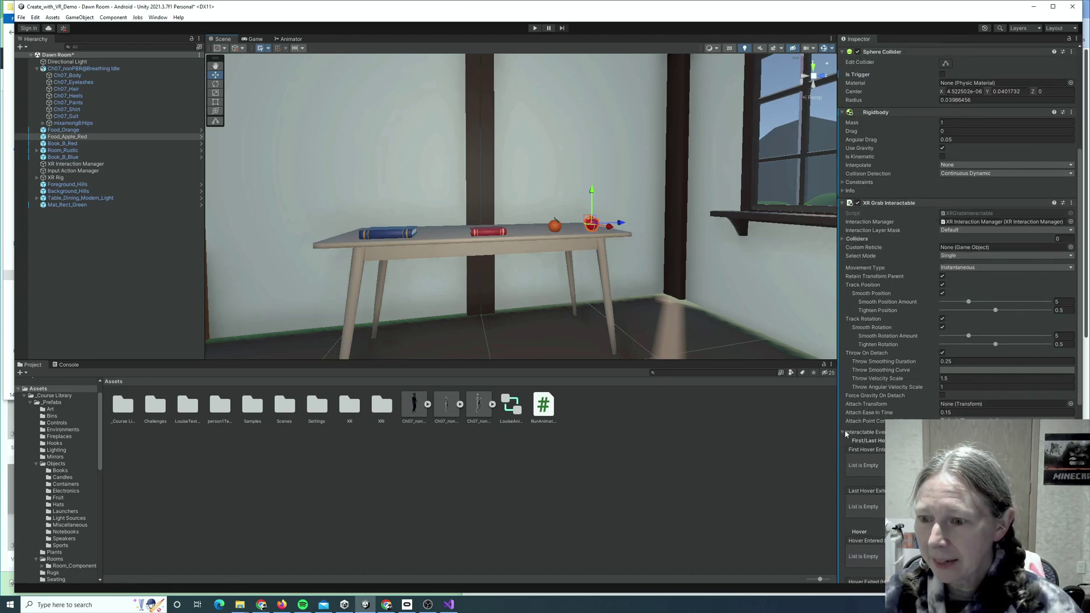
scroll(844, 435, up, 3)
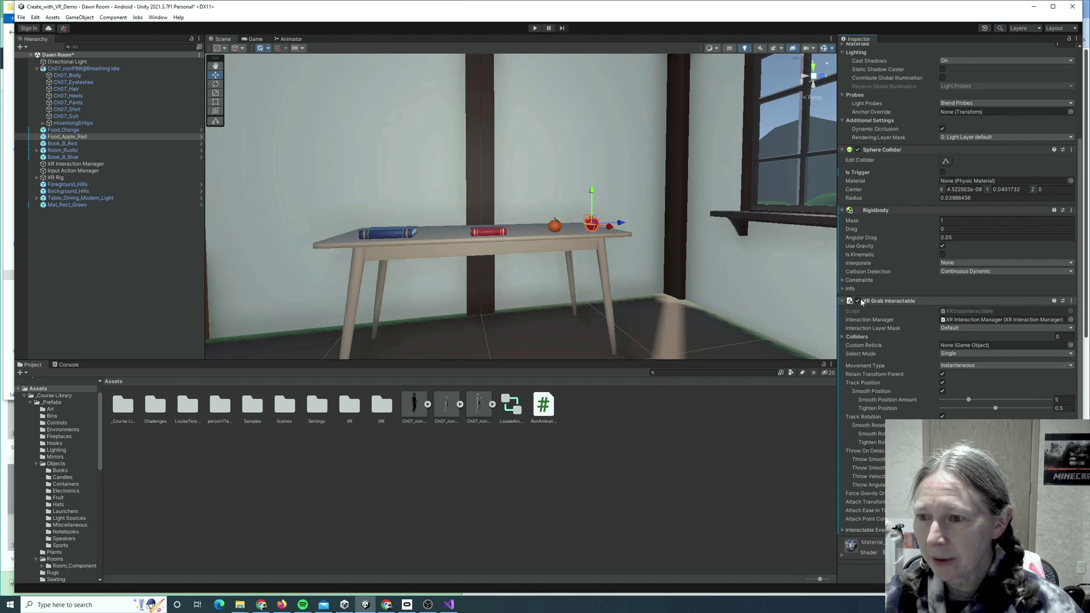
click(855, 530)
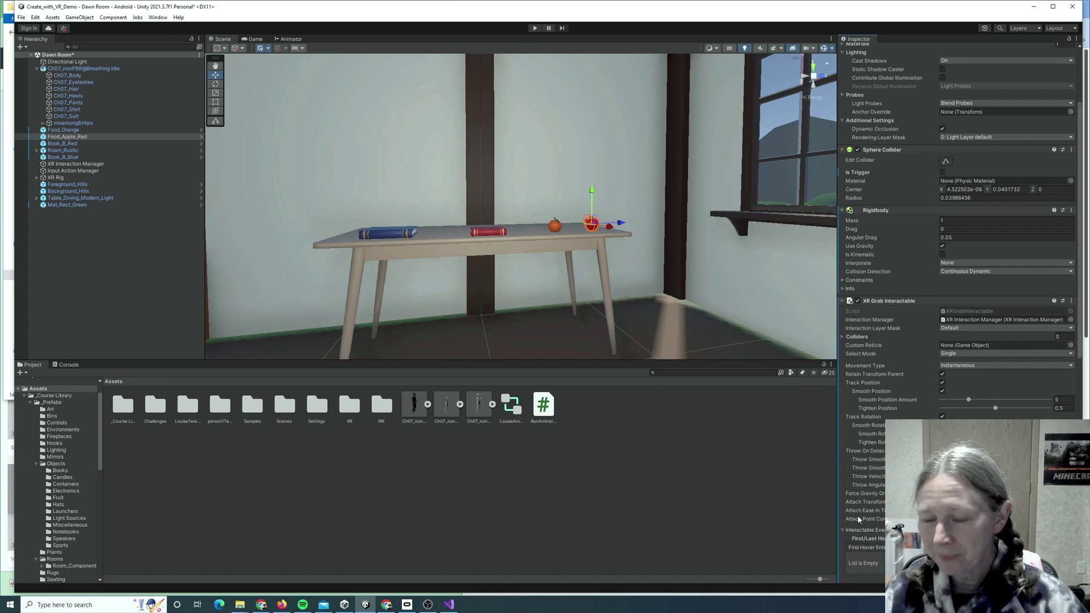
scroll(867, 503, down, 5)
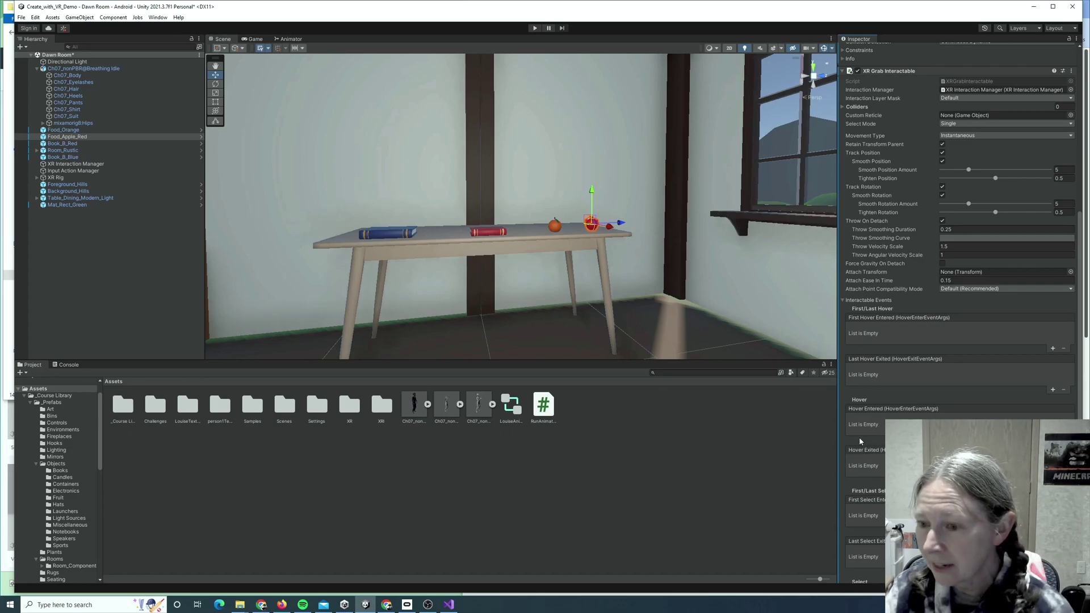
scroll(860, 441, down, 3)
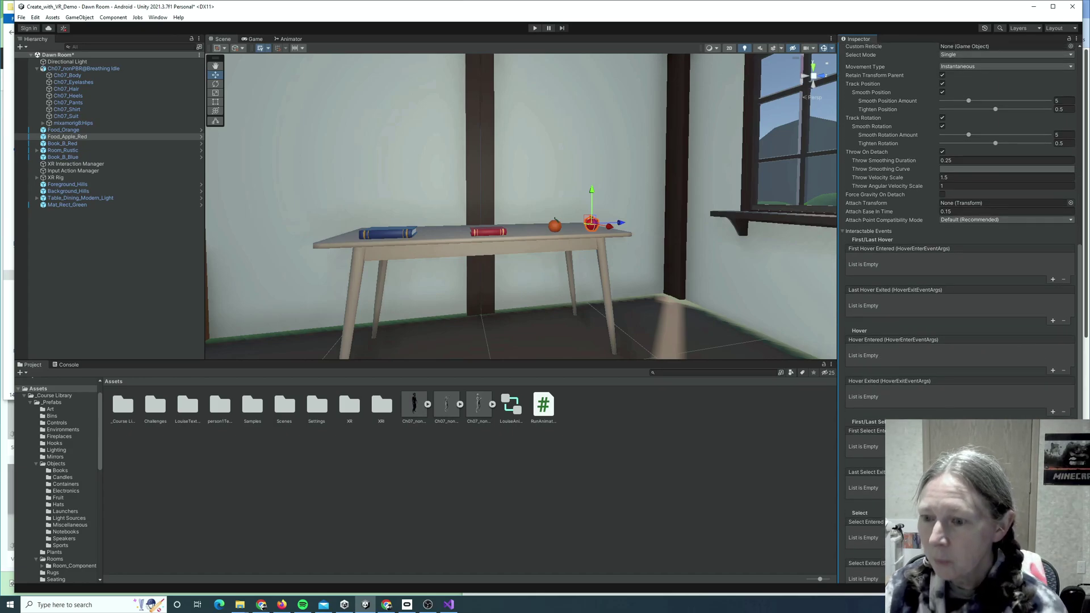
scroll(868, 443, down, 4)
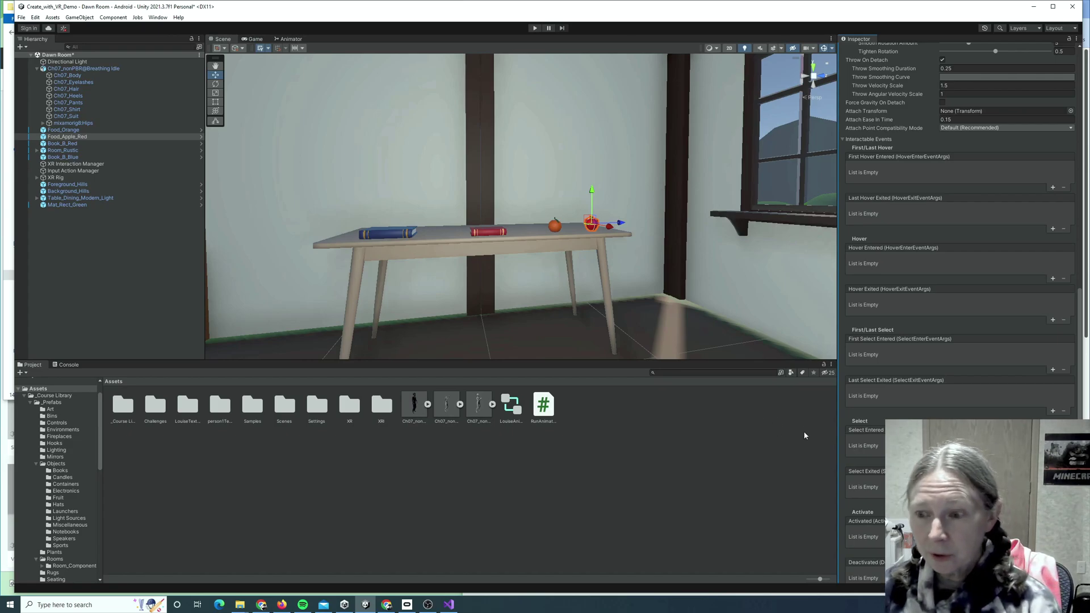
scroll(881, 447, down, 3)
mouse_move(881, 447)
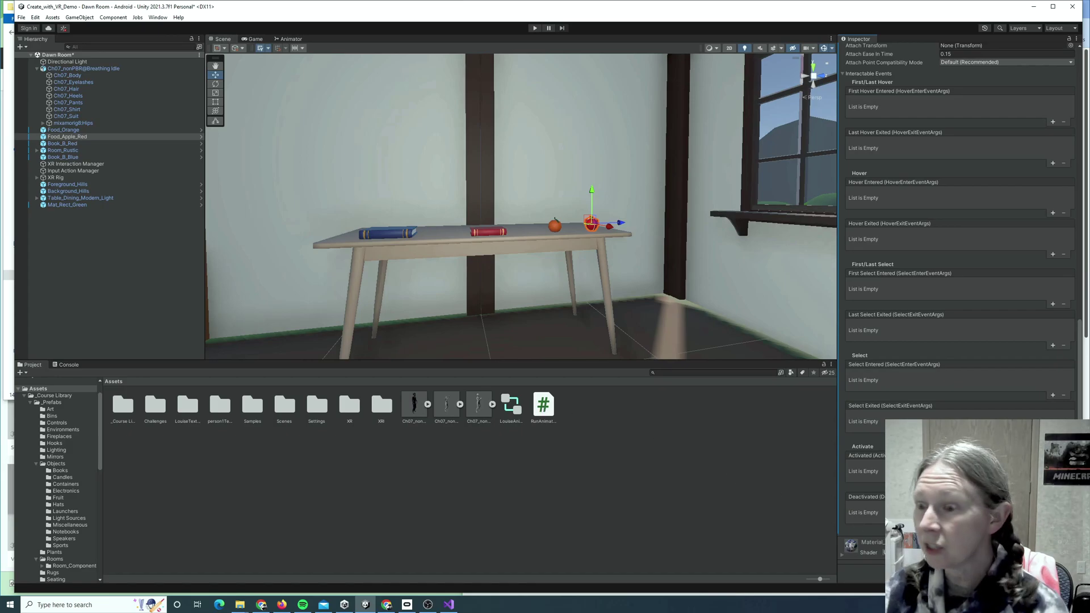
Add the RunAnimations script as a component on Food_Apple_Red.
drag(536, 402, 548, 403)
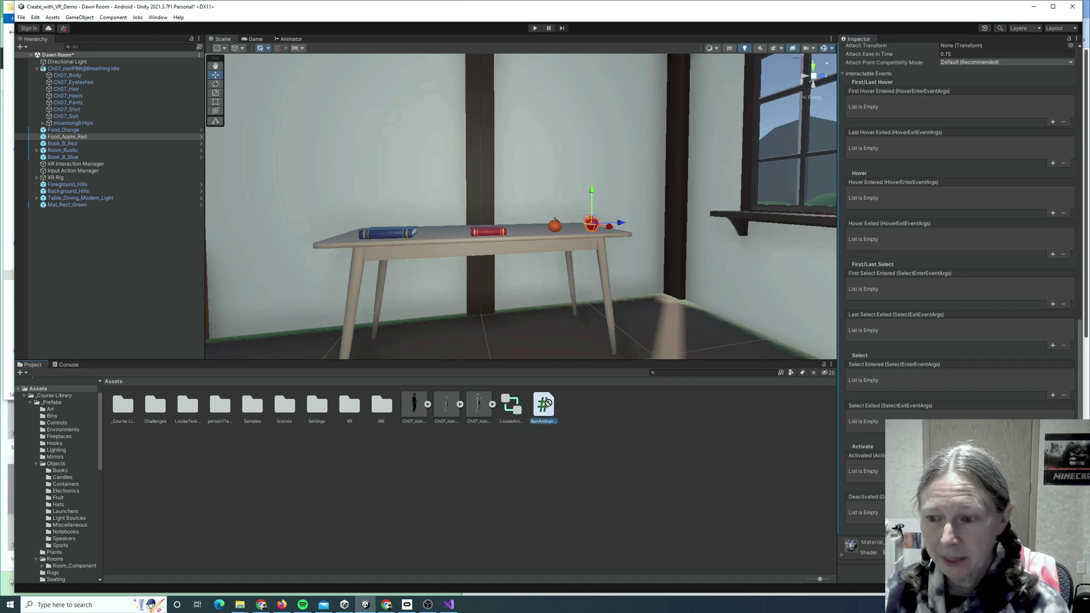
drag(797, 449, 877, 499)
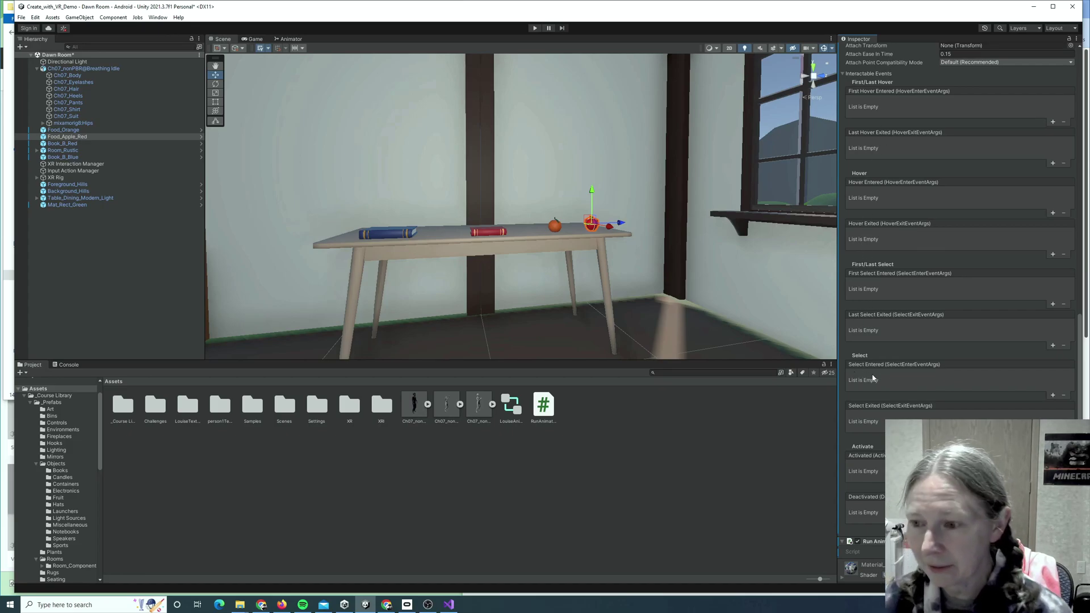
Add a Runtime Only entry to Select Entered with Food_Apple_Red as its target object.
click(1053, 394)
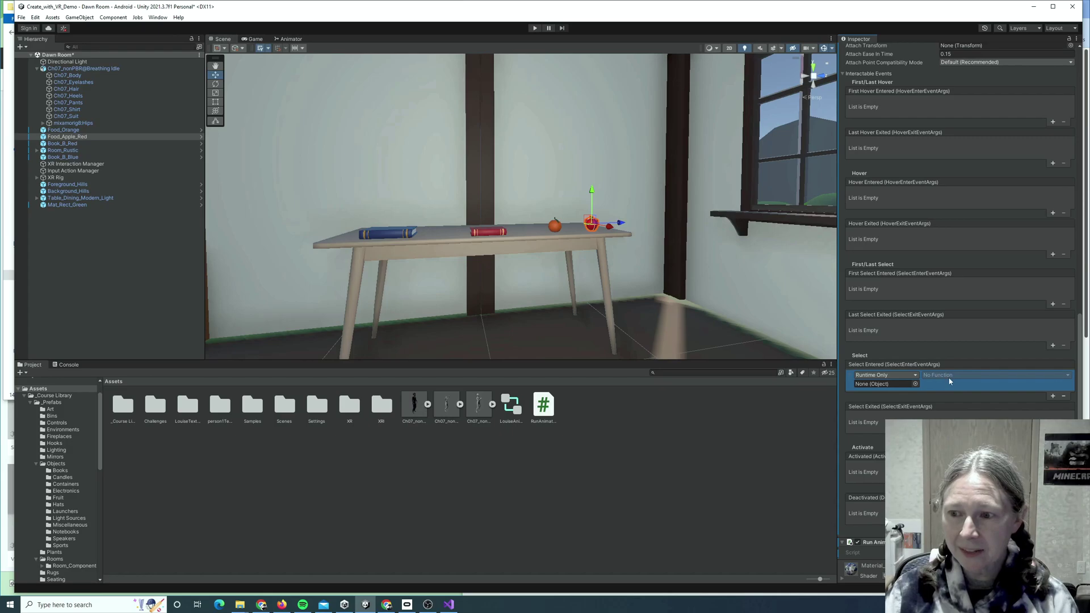
click(915, 377)
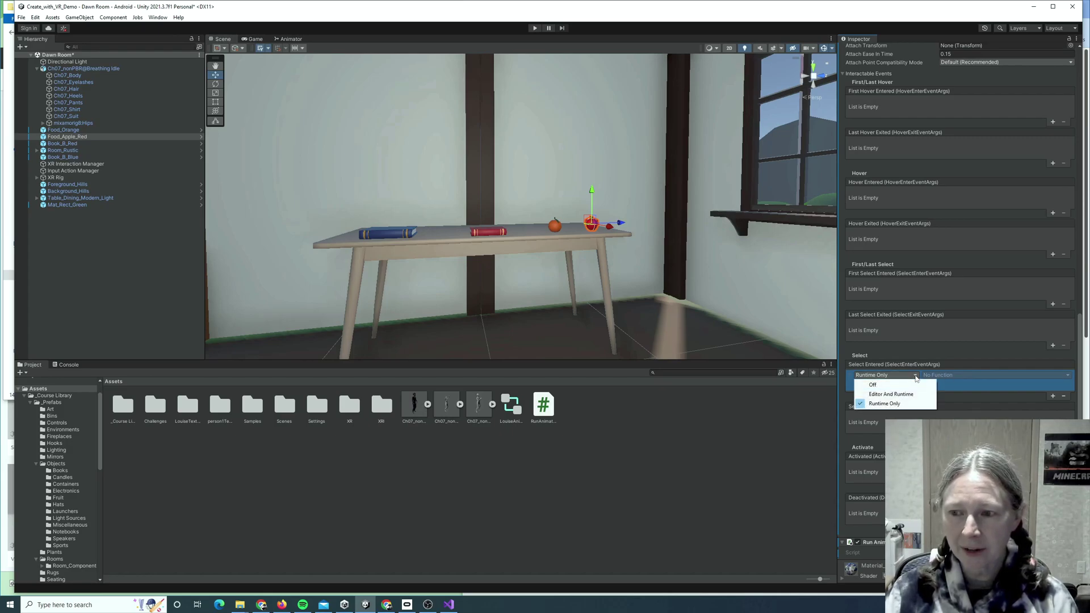
click(887, 403)
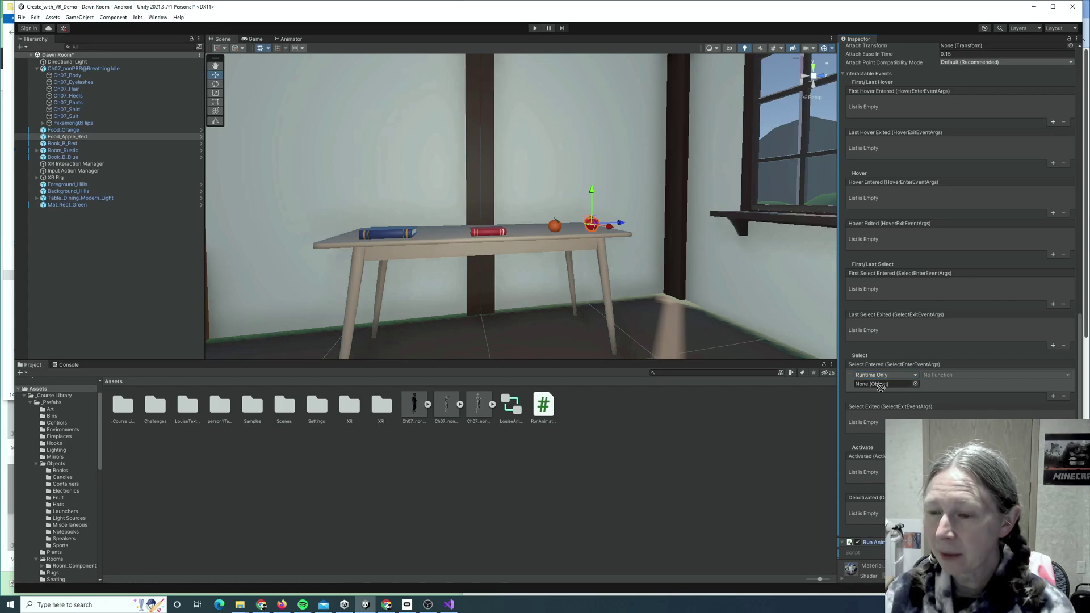
drag(881, 387, 874, 384)
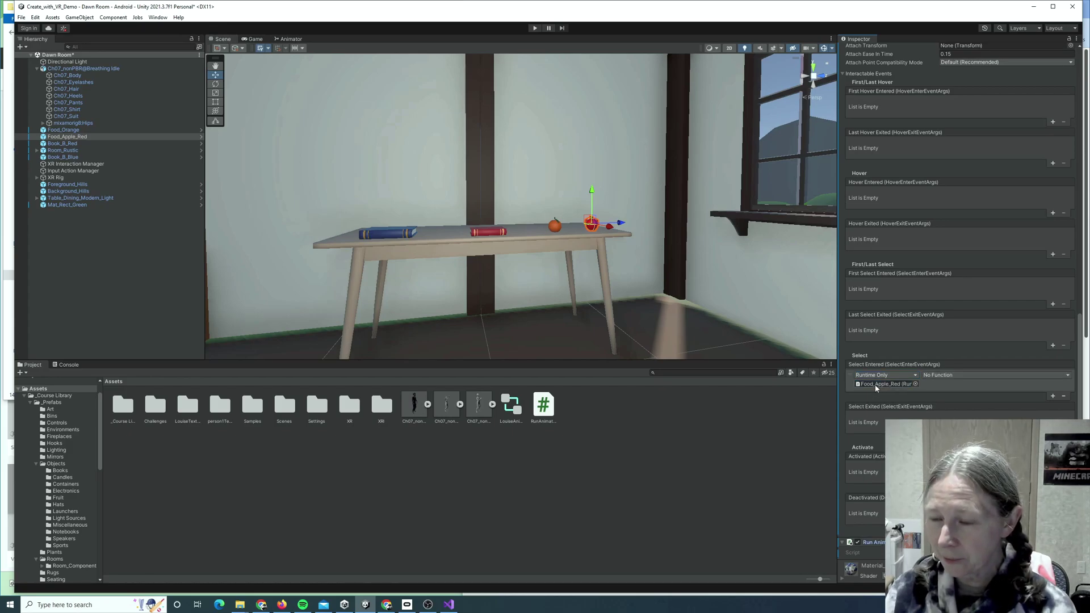
Have the entry call RunAnimations.StartClapping, passing the Ch07_nonPBR@Breathing Idle character.
click(953, 377)
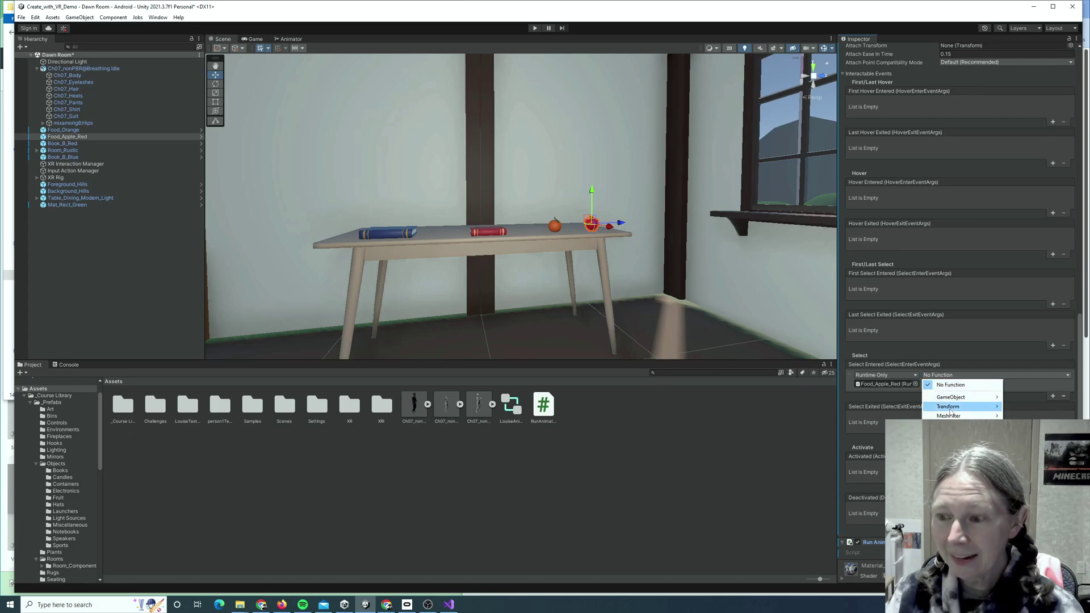
mouse_move(965, 463)
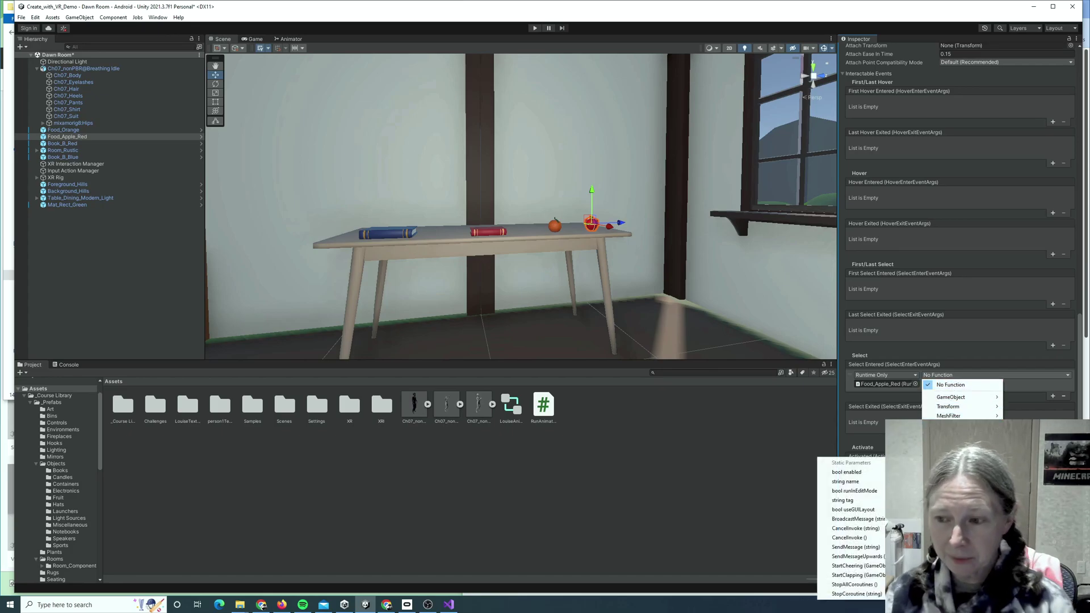
click(857, 575)
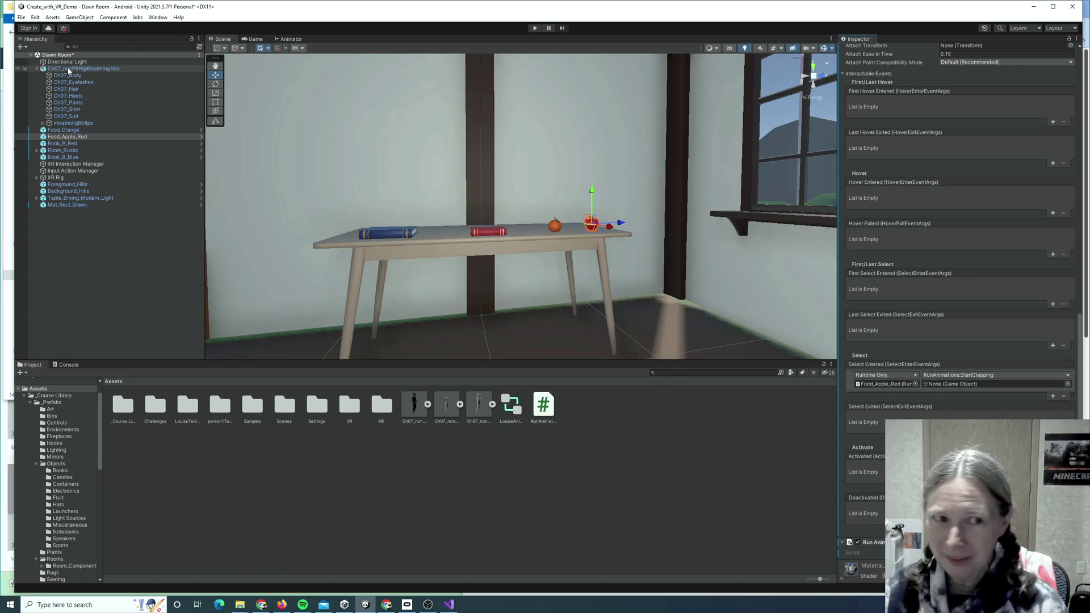
drag(68, 70, 459, 146)
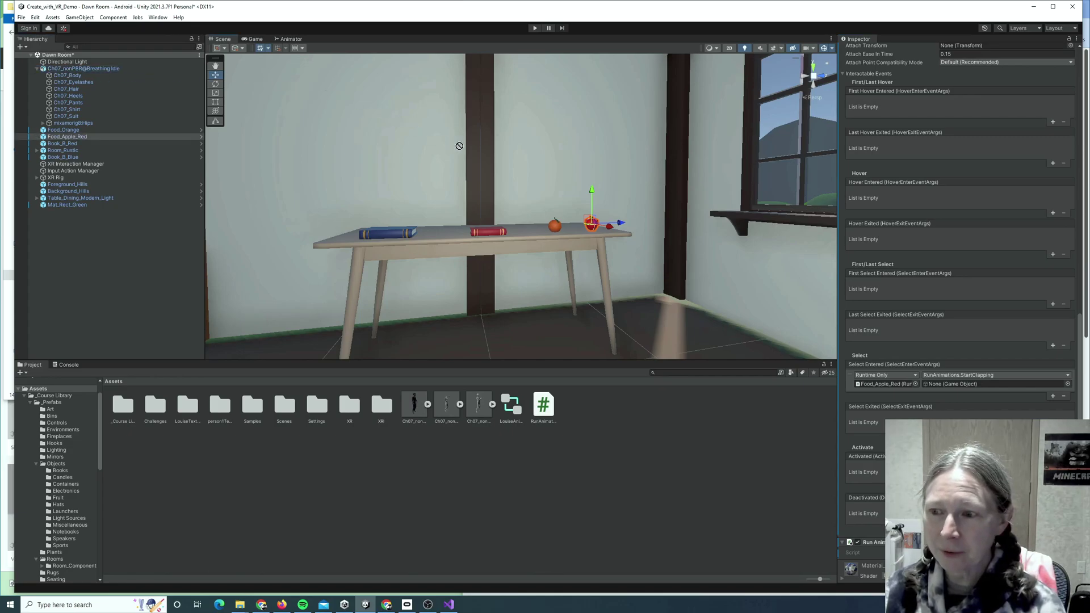
drag(946, 376, 967, 386)
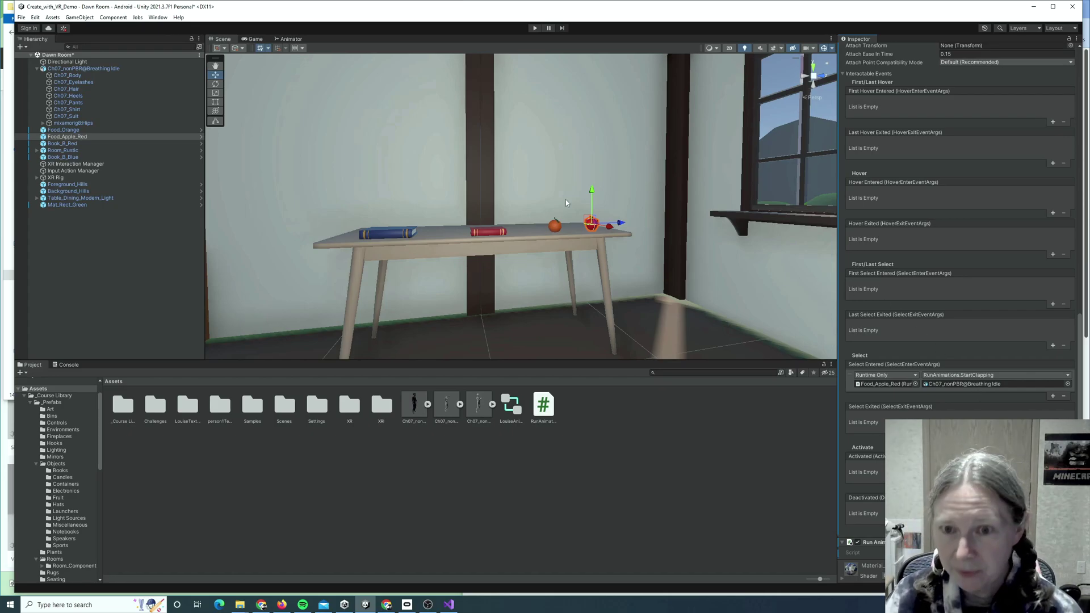
Give Food_Orange RunAnimations and a Select Entered call to StartCheering with the Breathing Idle character.
click(553, 227)
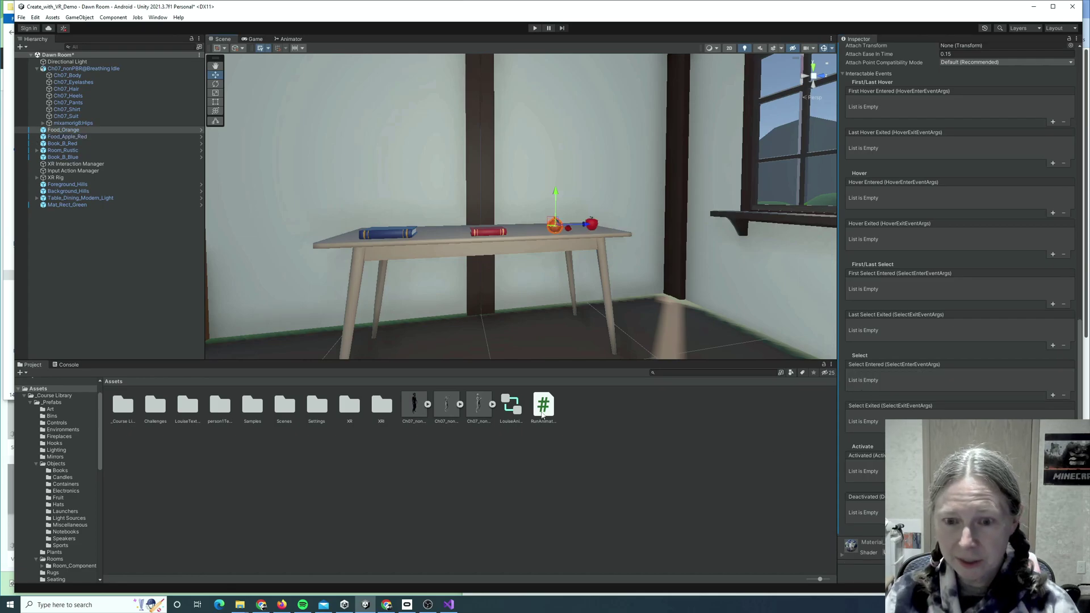
drag(543, 411, 864, 516)
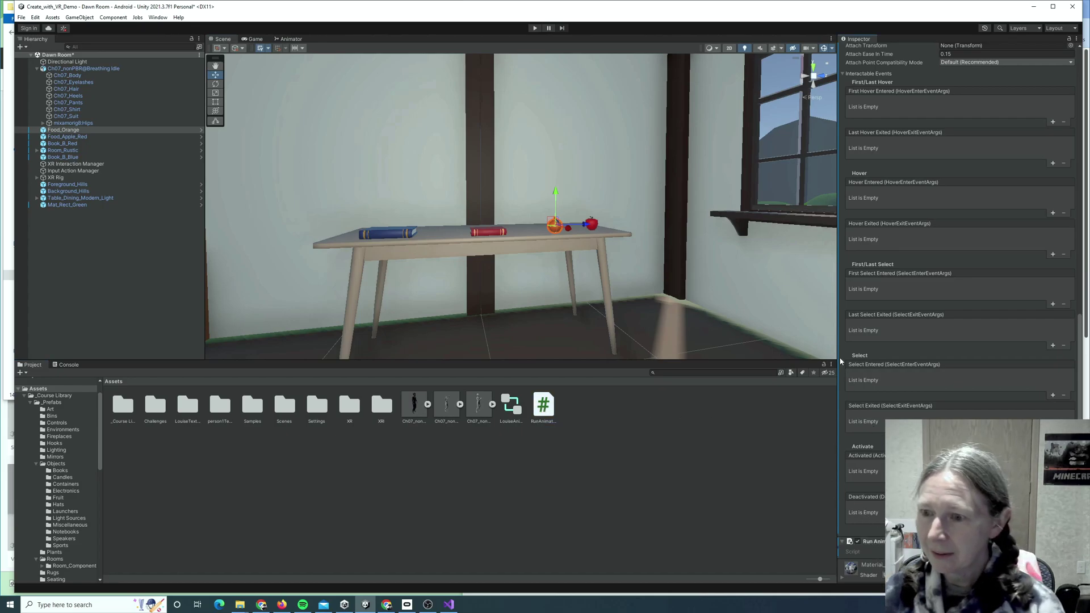
click(1053, 396)
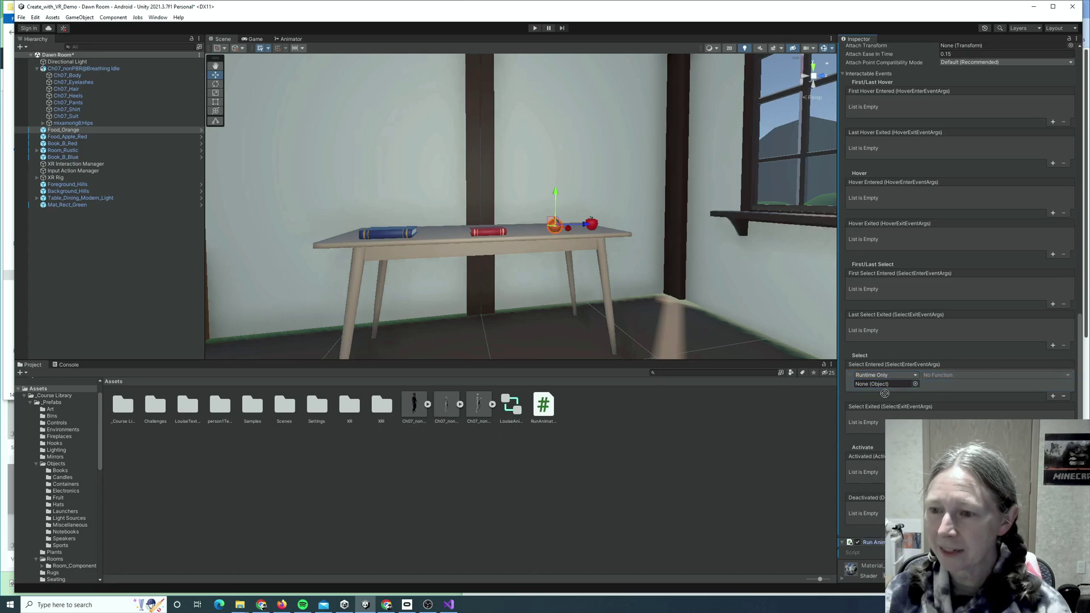
drag(884, 393, 880, 384)
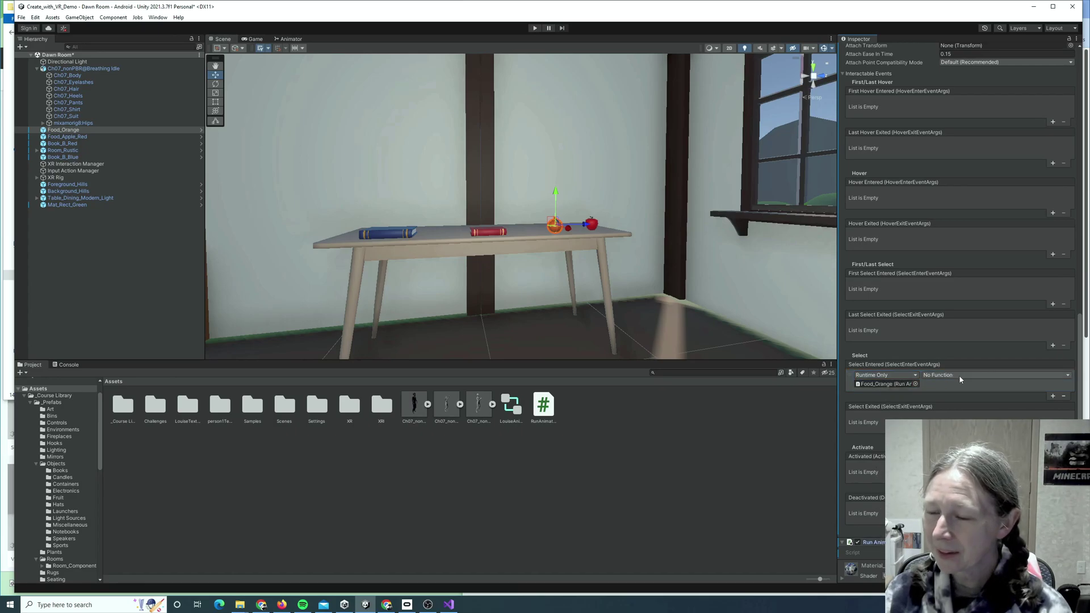
click(959, 375)
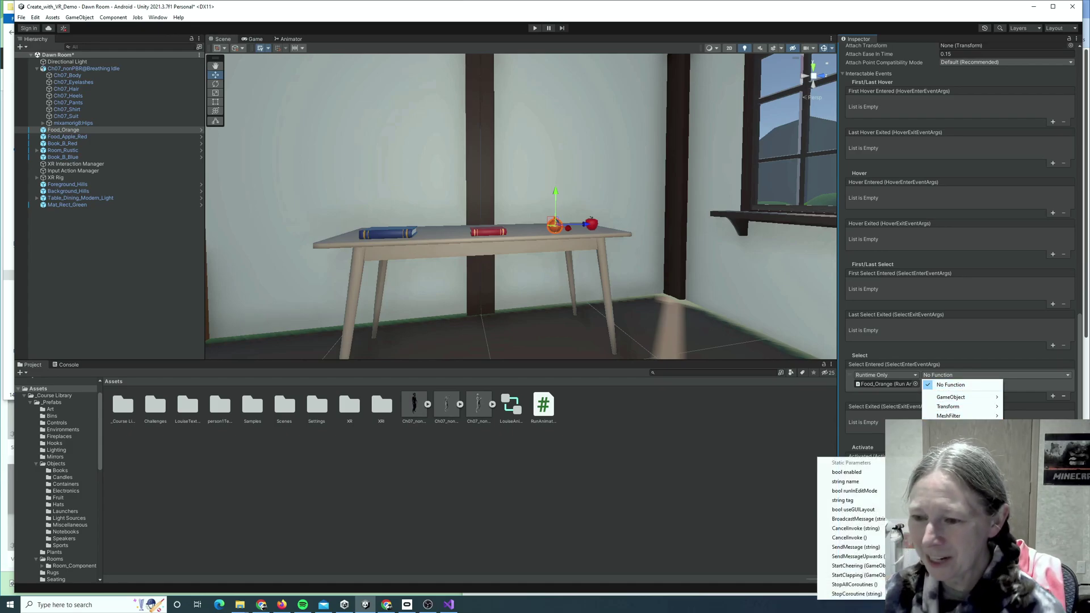
click(851, 566)
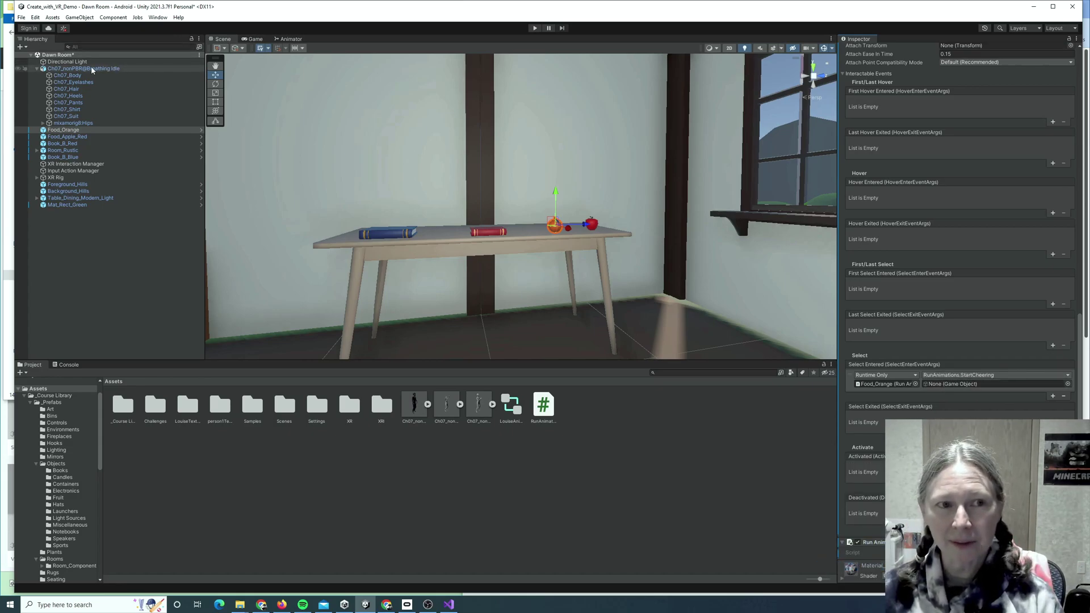
drag(90, 68, 957, 390)
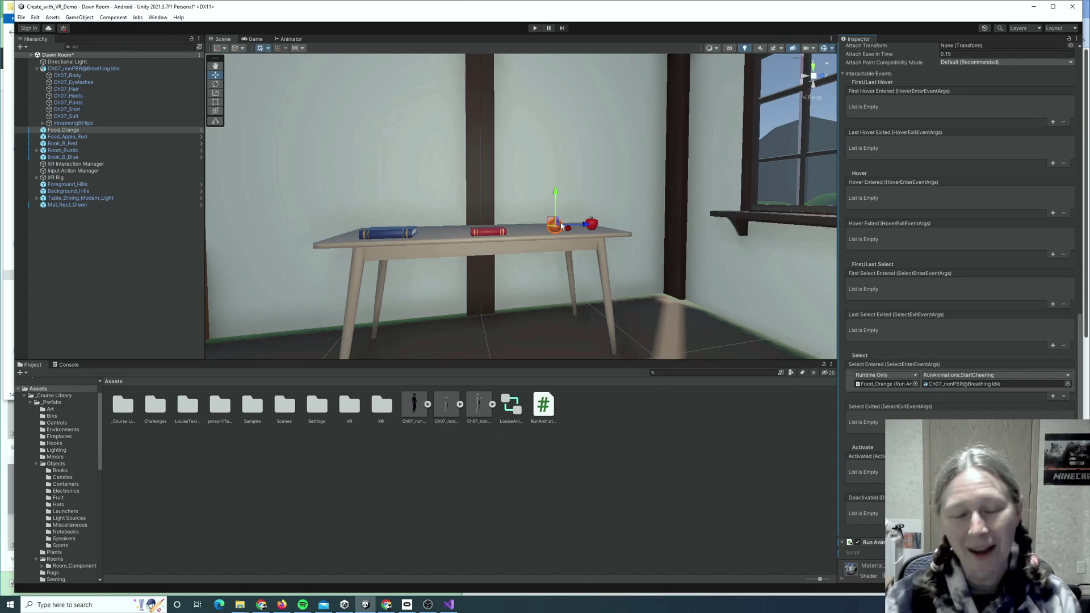
Bring the OBS Studio window to the front from the taskbar.
click(428, 604)
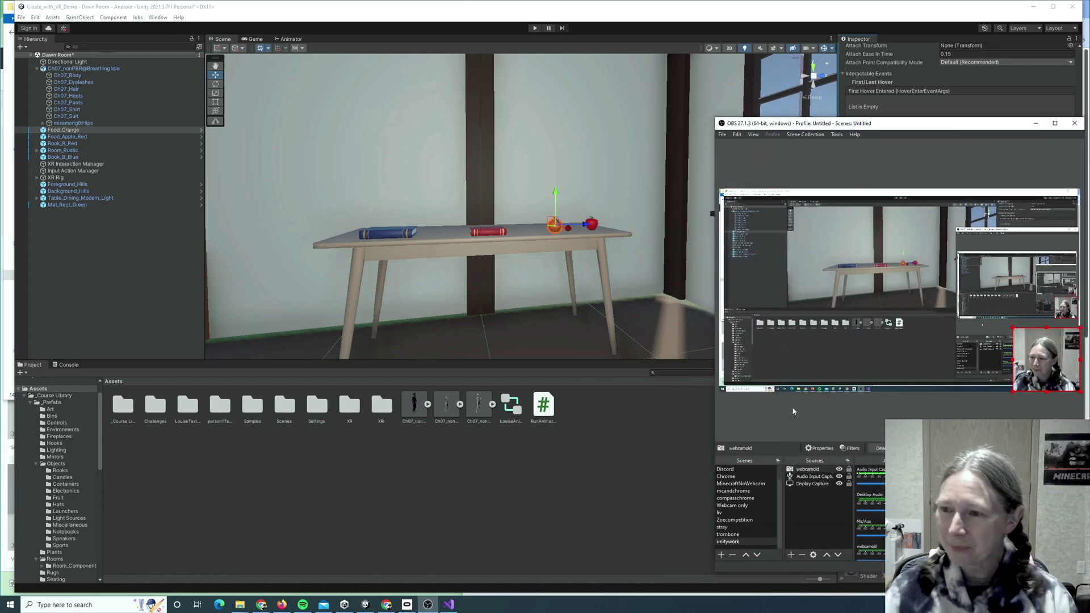